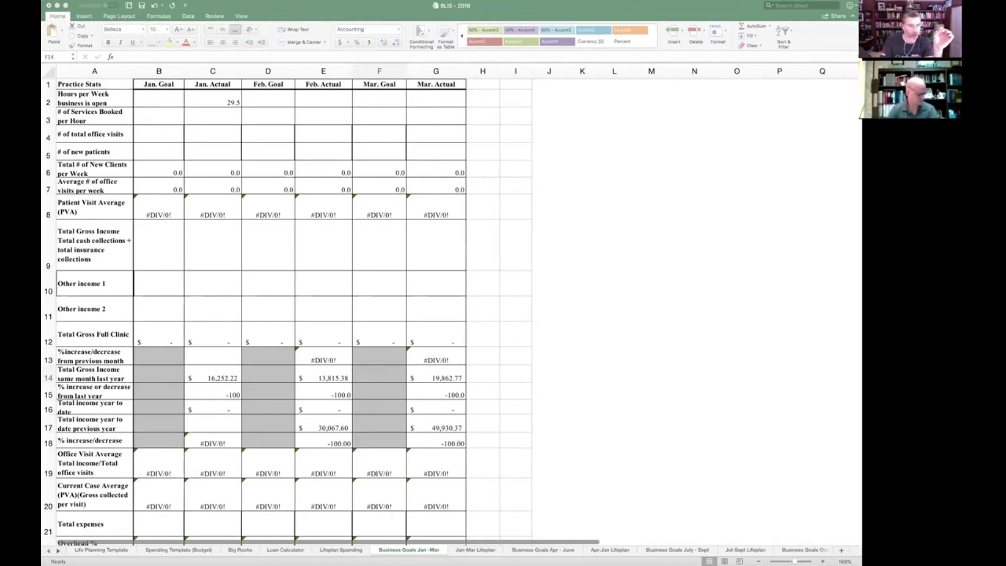
Step: Look through the Spending Template (Budget) and Life Planning Template sheets, ending on the Lifeplan Spending sheet
left_click(167, 551)
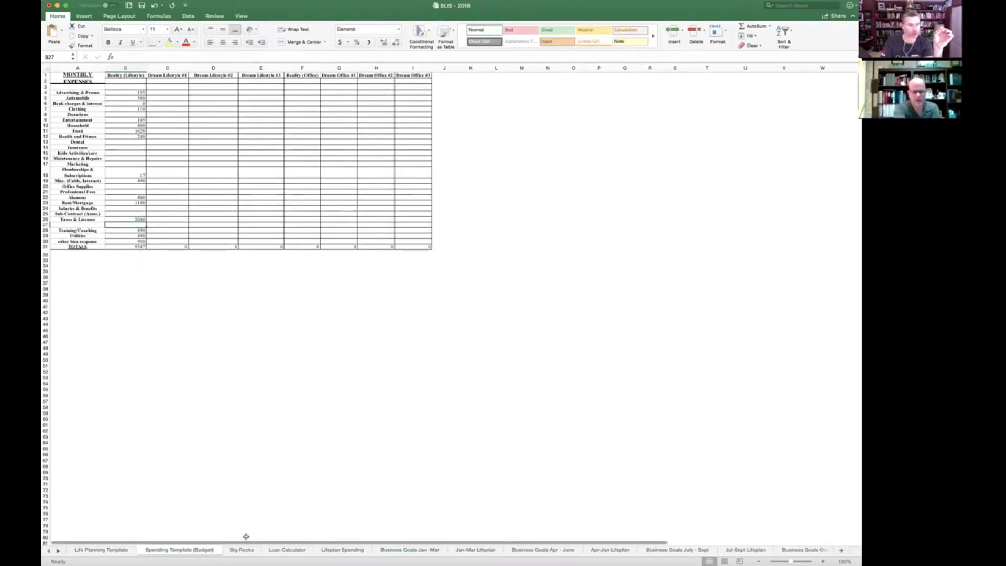
left_click(101, 551)
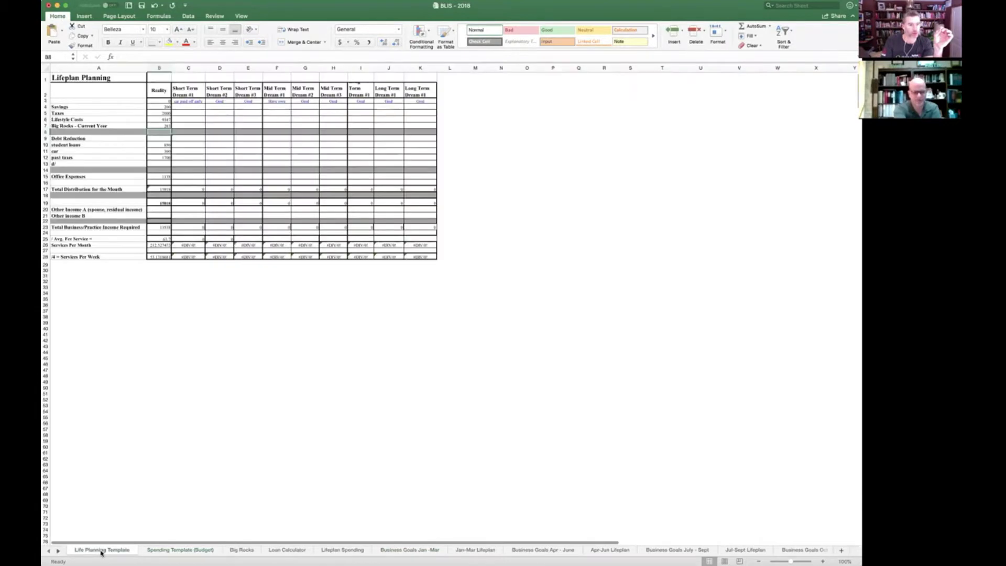
left_click(326, 550)
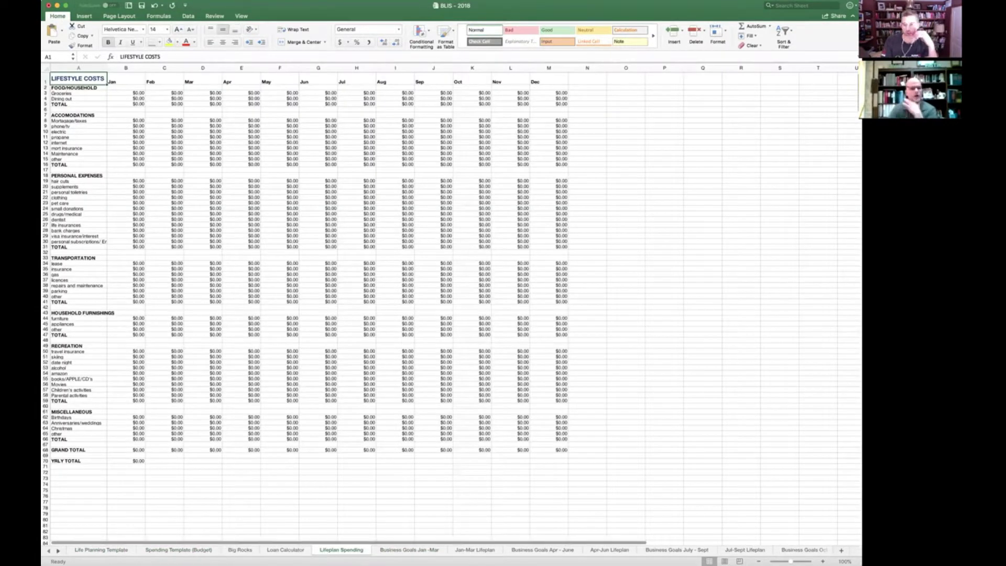
Step: Examine the Lifestyle Costs categories, including food, accommodations, personal expenses, transportation and household furnishings
scroll(308, 88, "up", 2)
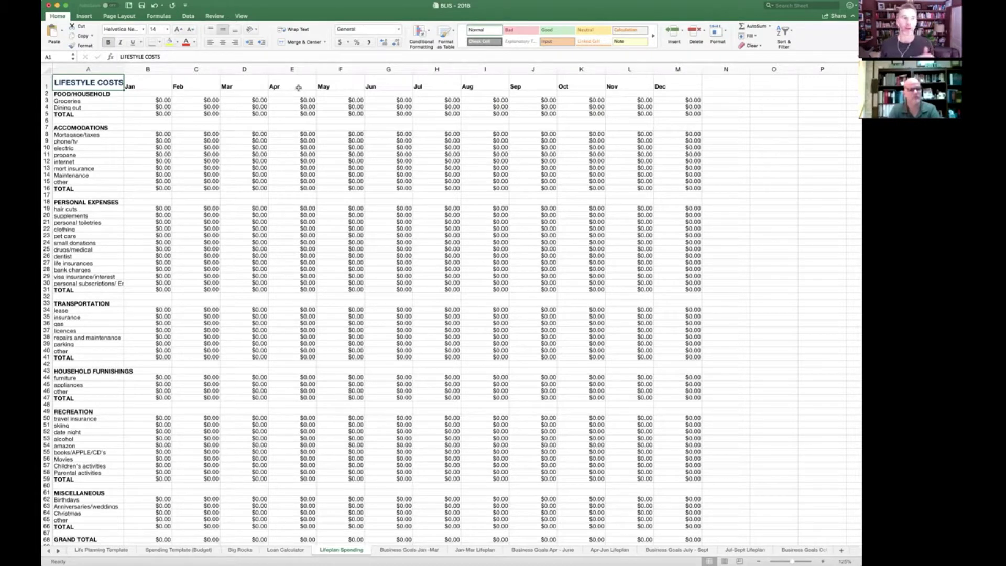
scroll(61, 142, "down", 1)
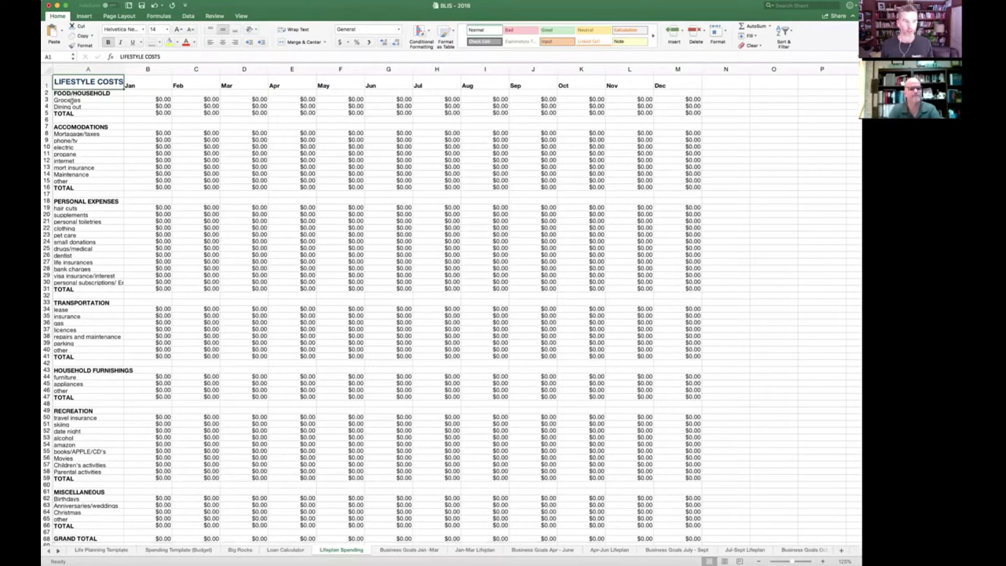
scroll(69, 121, "right", 1)
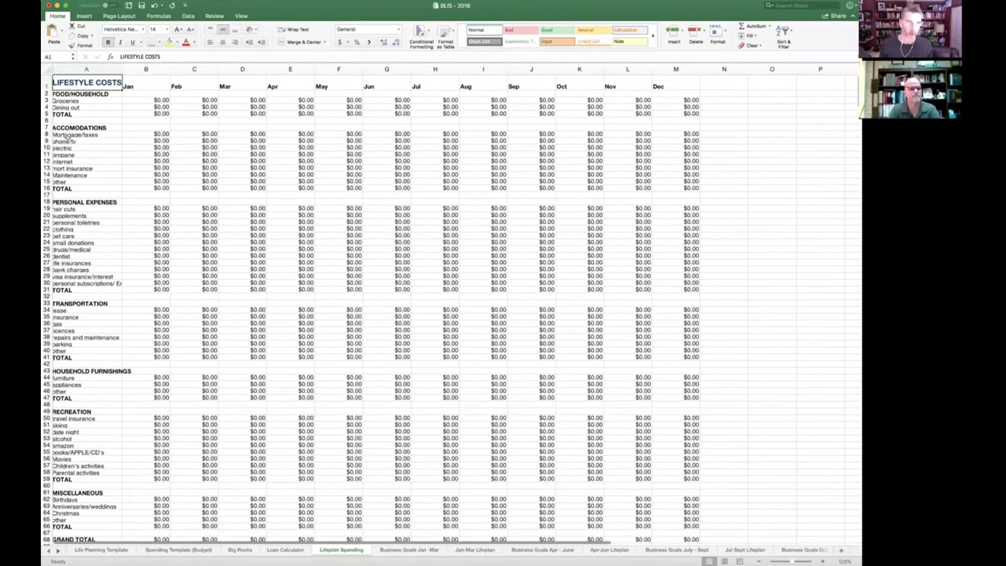
left_click(69, 135)
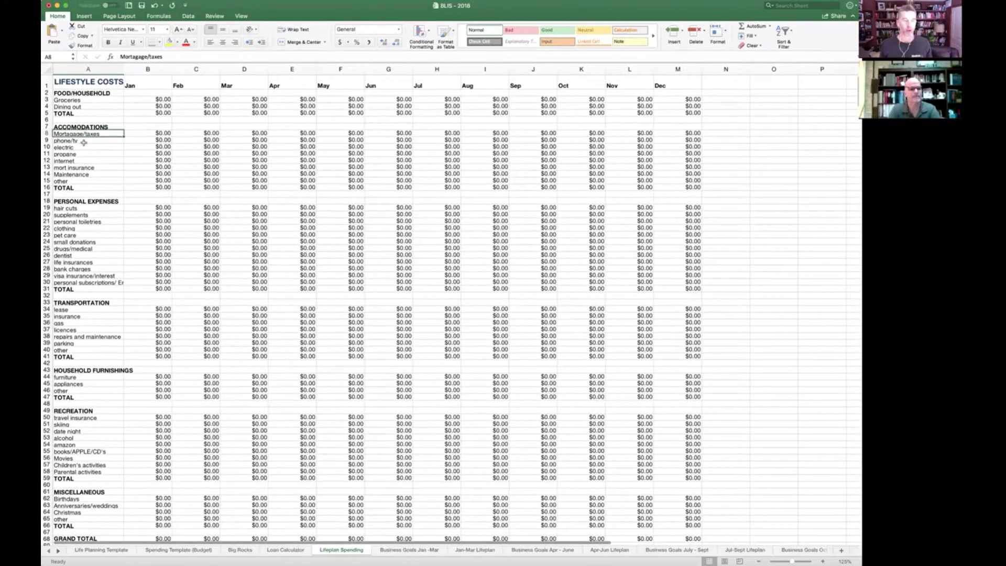
left_click(46, 134)
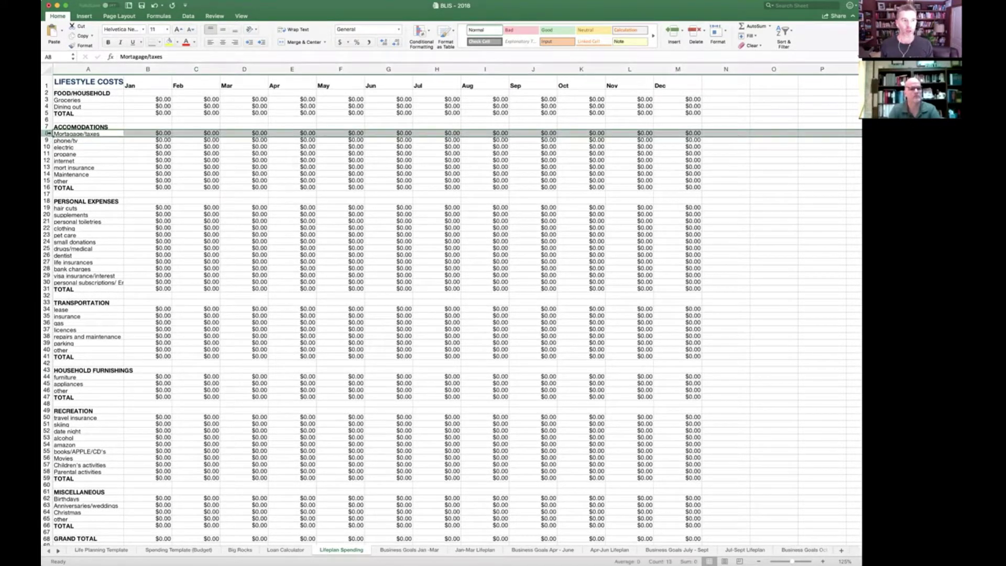
left_click(63, 94)
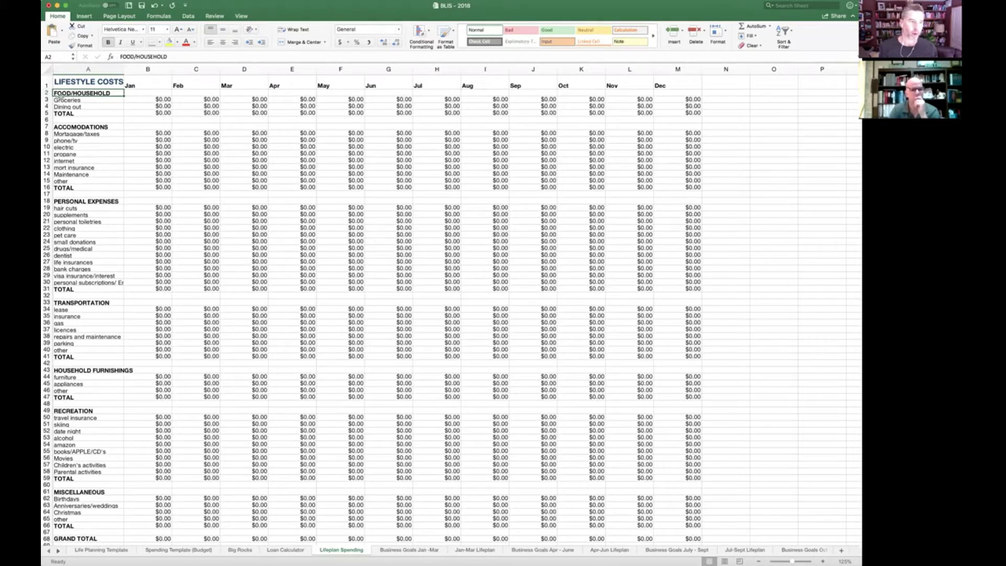
left_click(46, 289)
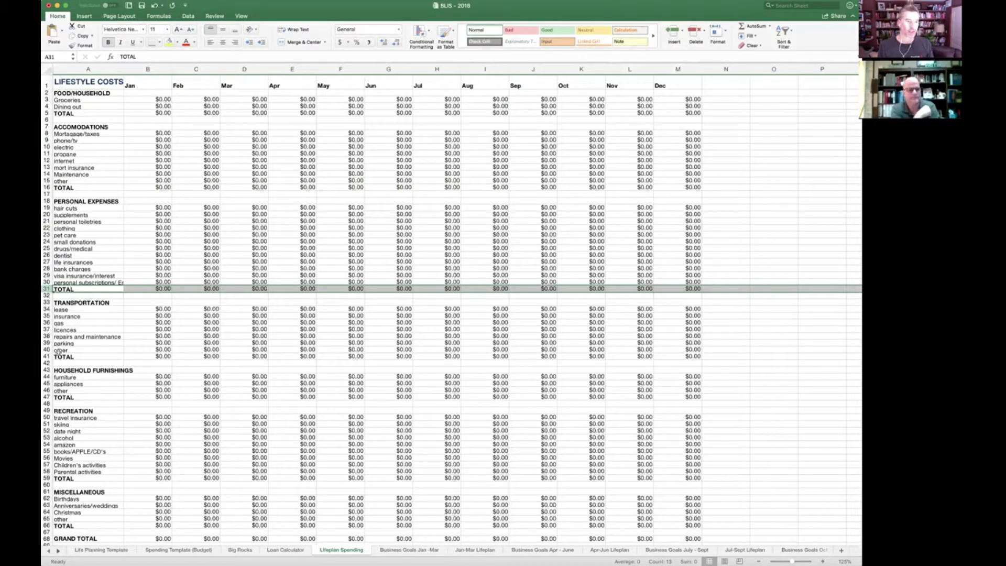
left_click(47, 302)
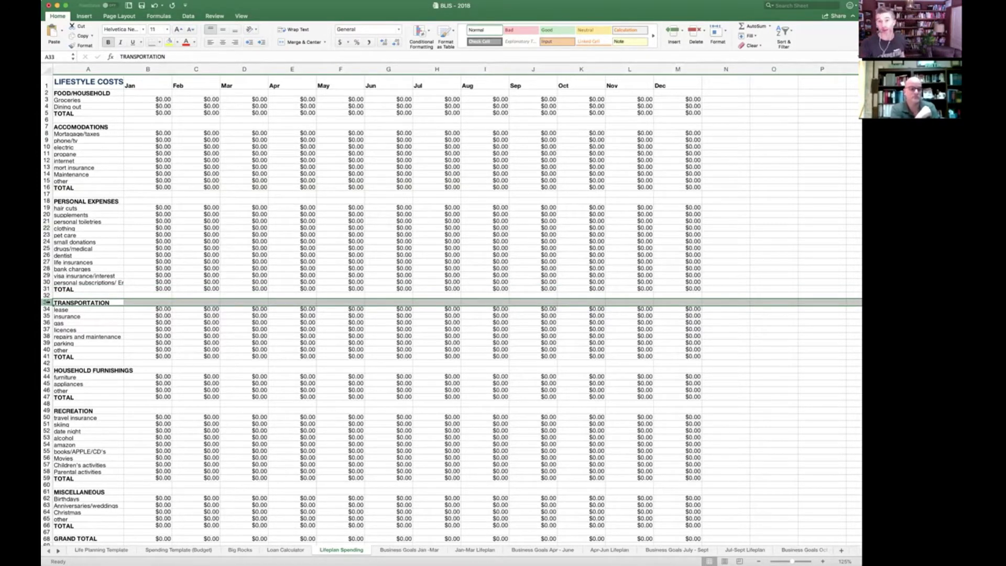
left_click(47, 369)
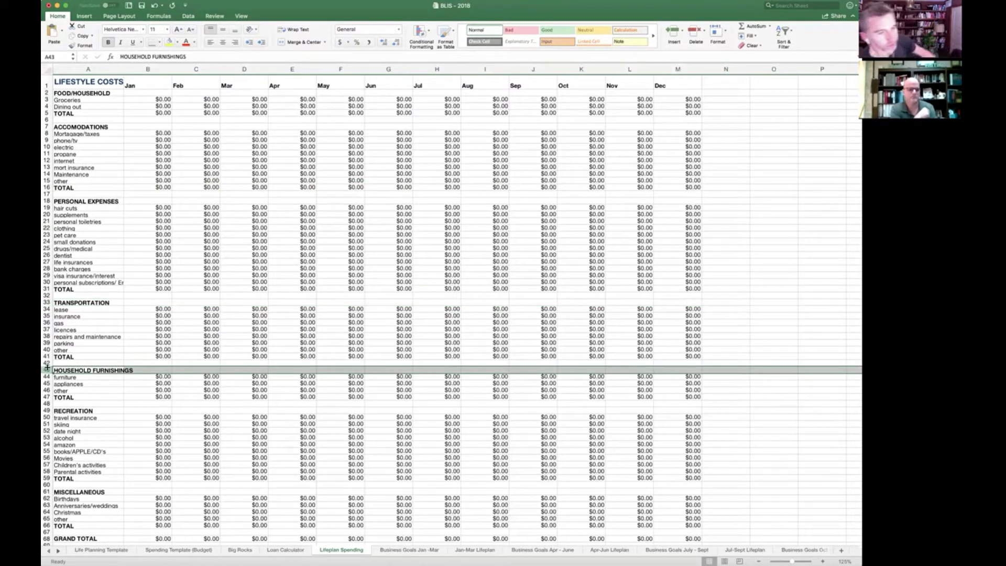
left_click(103, 208)
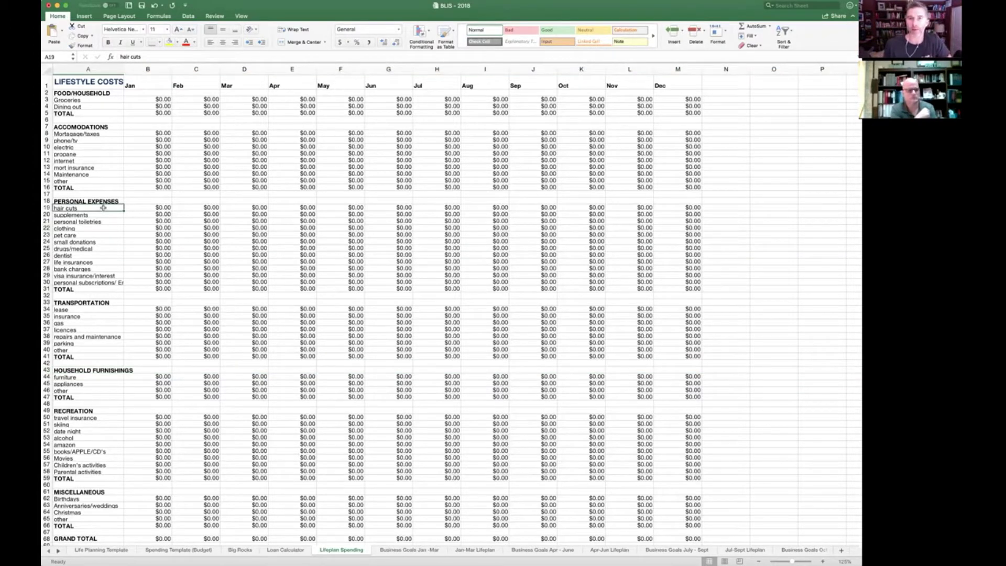
left_click_drag(47, 367, 46, 370)
left_click(47, 370)
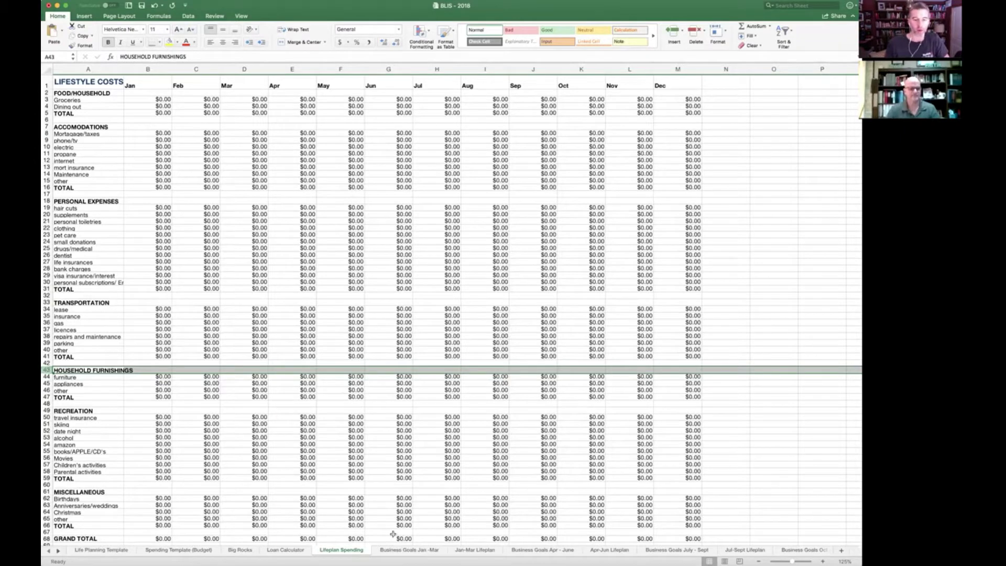
Step: On the Jan-Mar Lifeplan sheet, insert a blank row between Big Rocks - Current Year and Future Year(s)
left_click(475, 551)
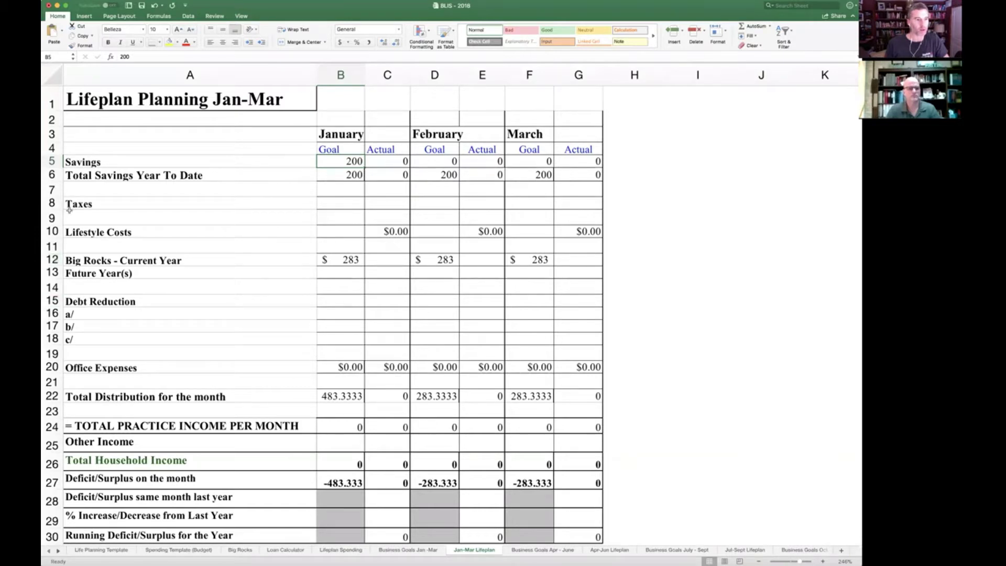
left_click(52, 260)
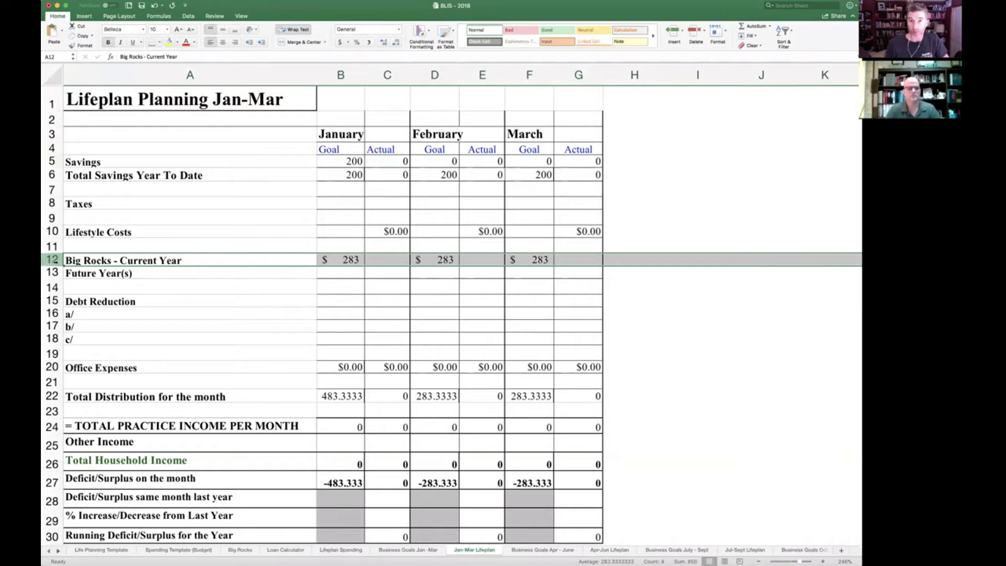
left_click(53, 272)
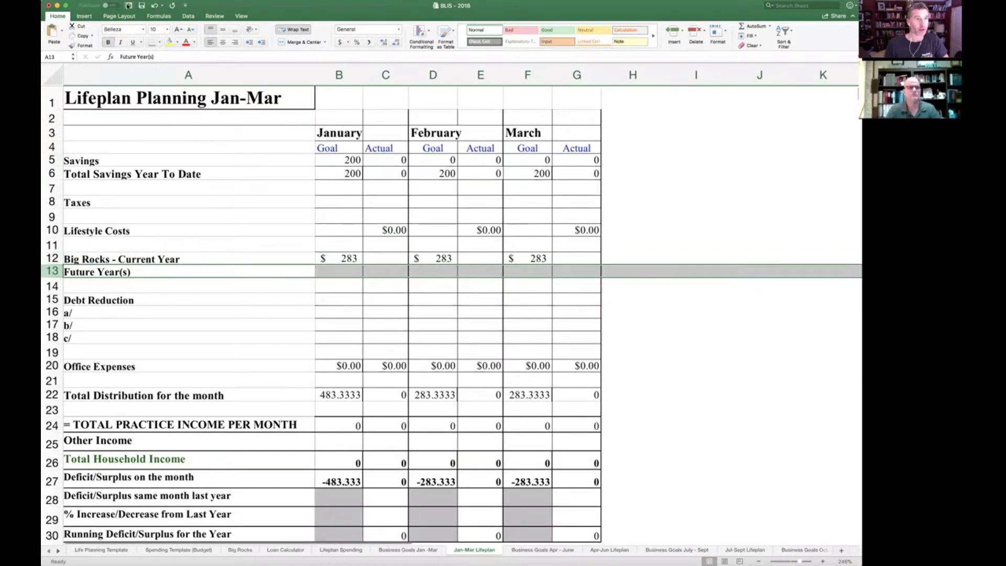
left_click(103, 4)
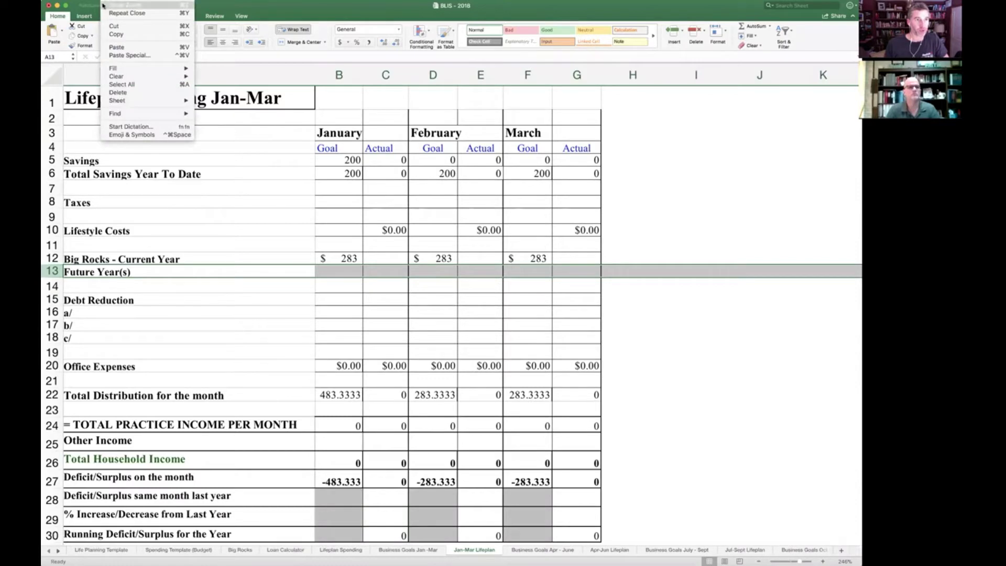
left_click(149, 310)
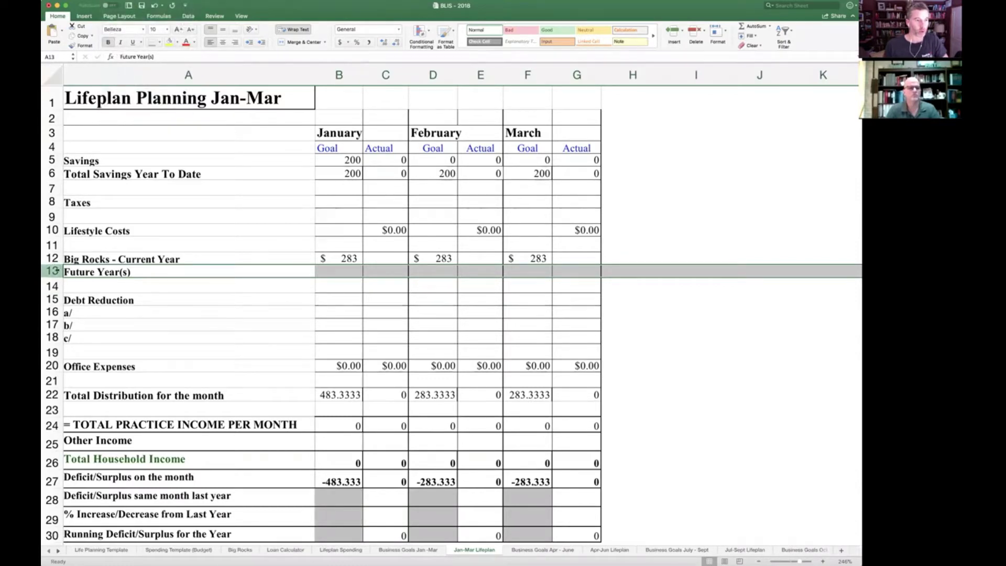
right_click(55, 272)
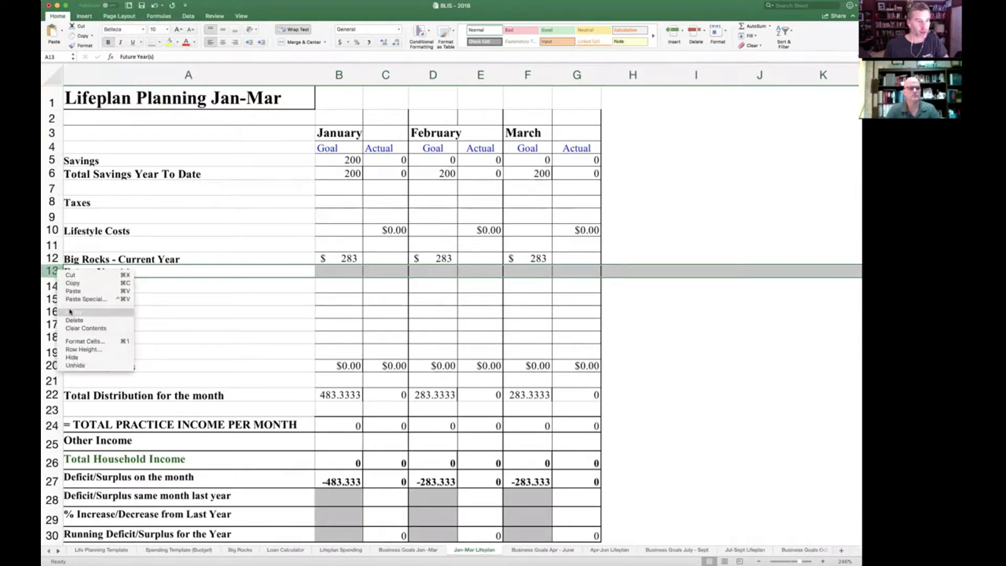
left_click(70, 312)
Step: Label the blank row 13 "big expense personal - new wood table jan"
left_click(117, 270)
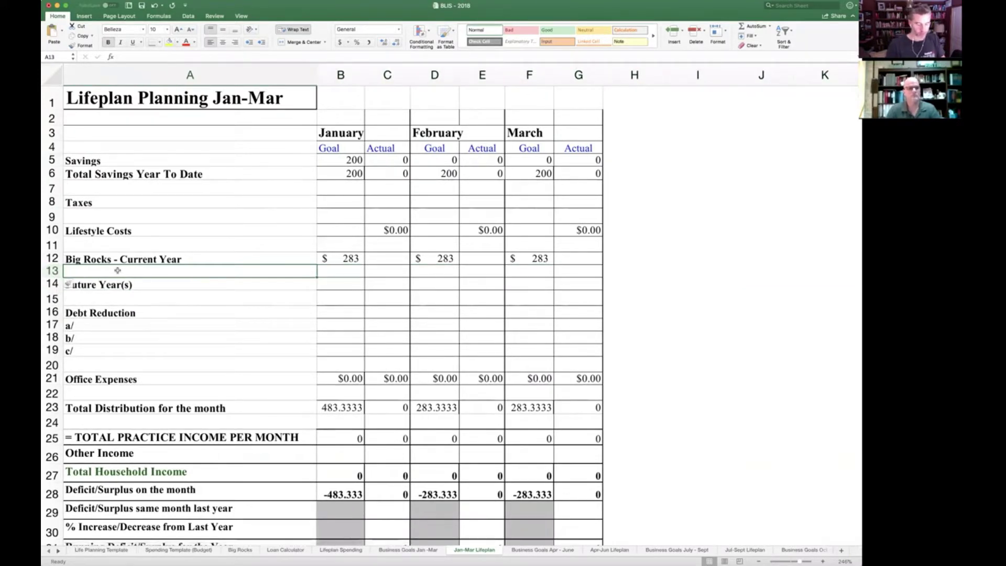
type("big exp")
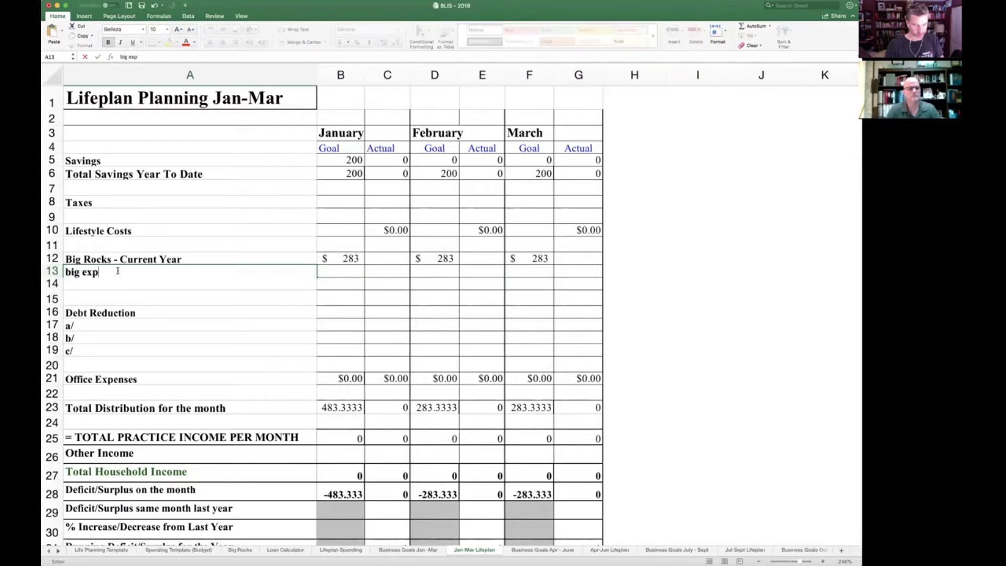
type("ense personal")
key("Return")
key("Up")
left_click(194, 55)
type("- new wood")
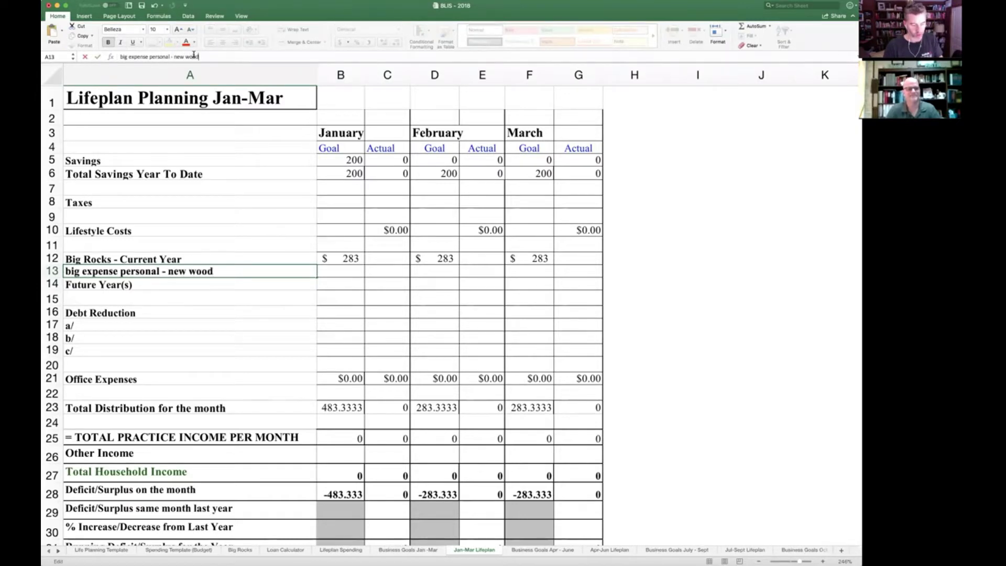
type(" table")
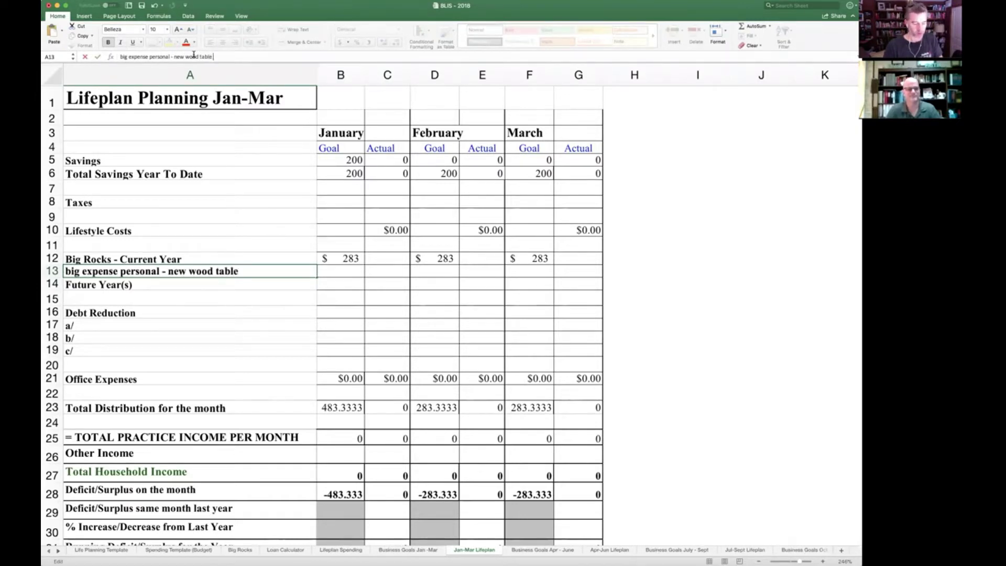
type(" jan")
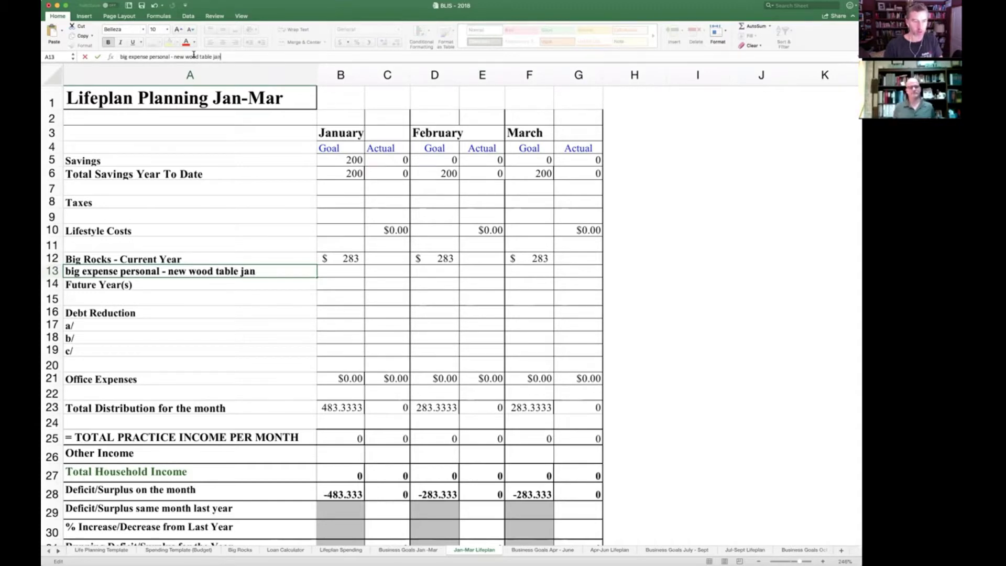
key("Return")
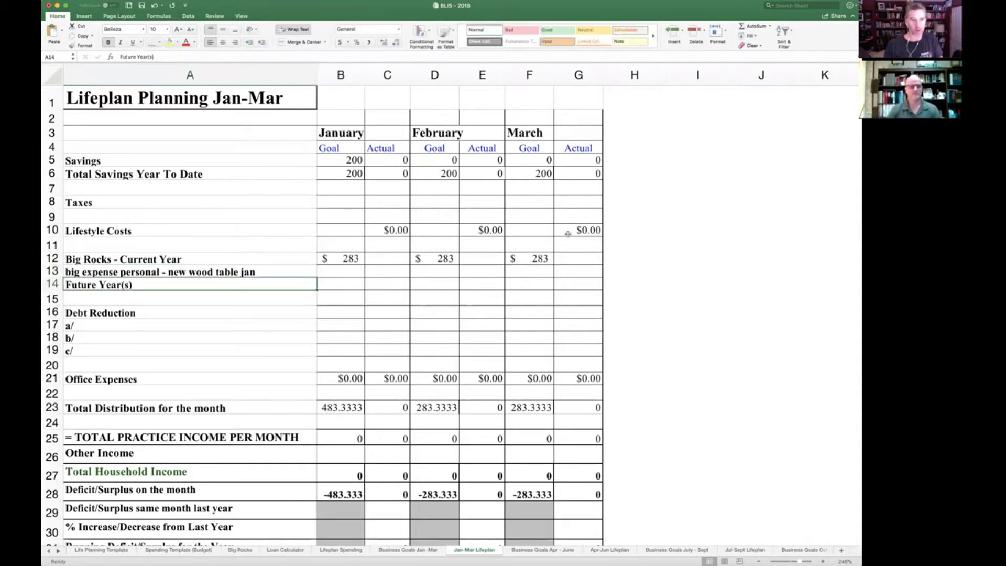
Step: Enter 5000 as the January actual amount for the new wood table expense
left_click(383, 273)
type("5000")
key("Return")
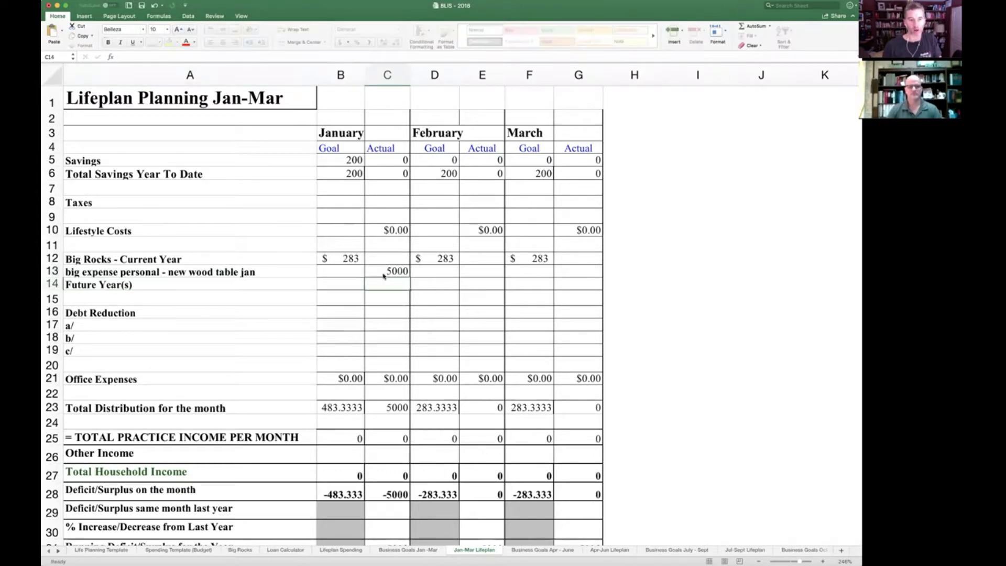
Step: Replace "jan" at the end of the row 13 label with "($800/mos)"
left_click(383, 275)
key("Left")
key("Left")
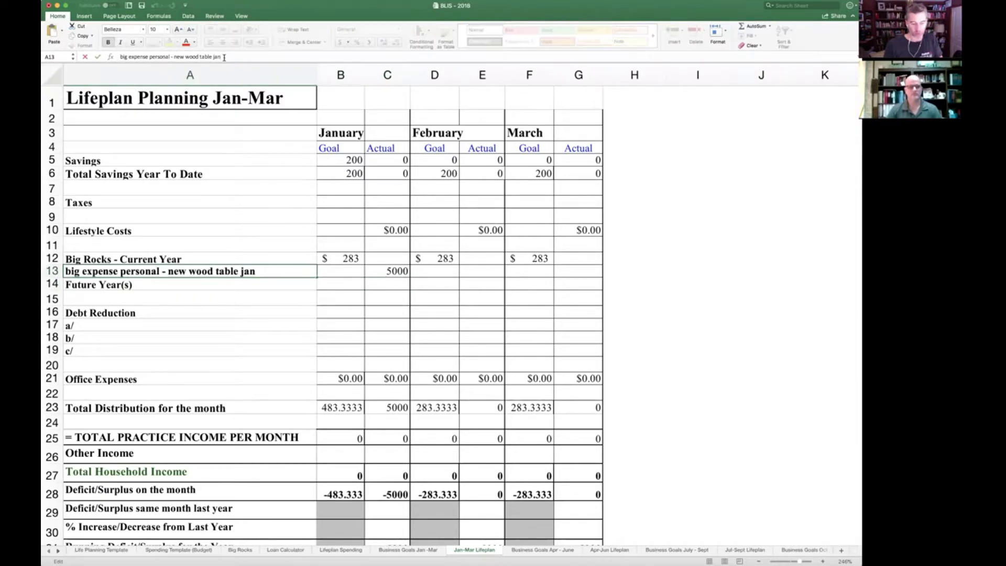
key("BackSpace")
key("BackSpace")
type("($800/mos)")
key("Return")
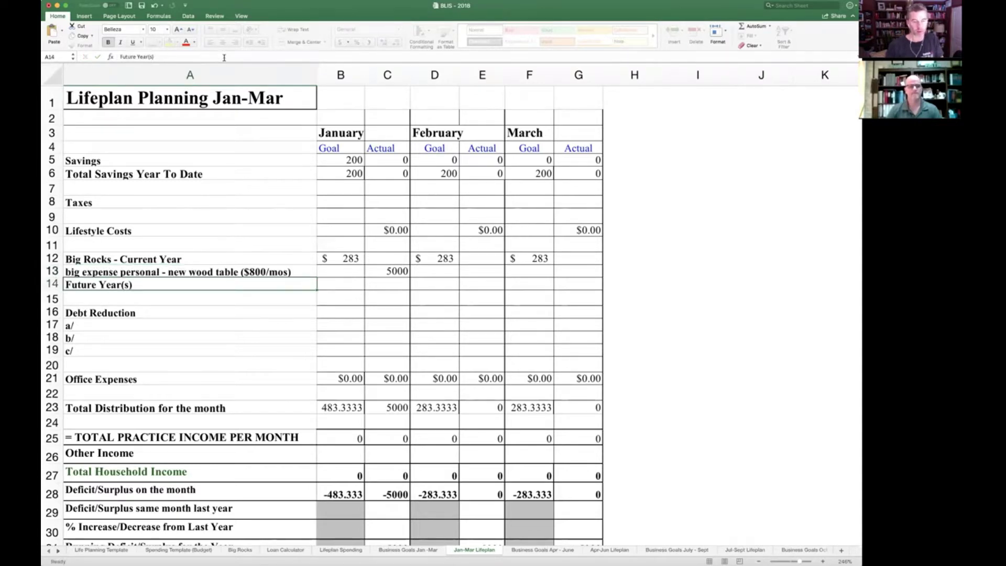
Step: Enter 800 as the January, February and March actual amounts for the new wood table expense
key("Up")
key("Right")
key("Right")
type("80")
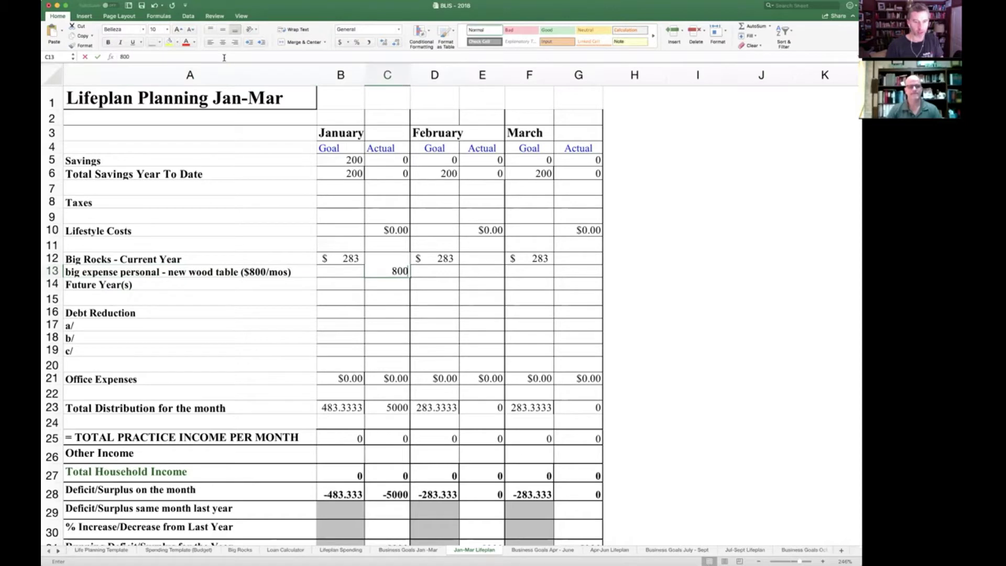
type("0")
key("Right")
key("Right")
type("800")
key("Right")
key("Right")
type("800")
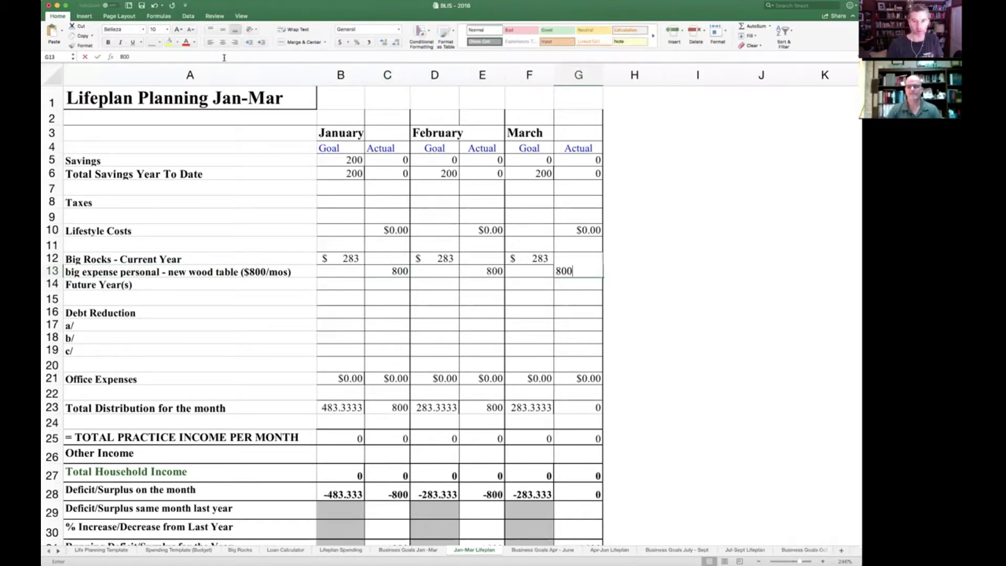
key("ctrl+Return")
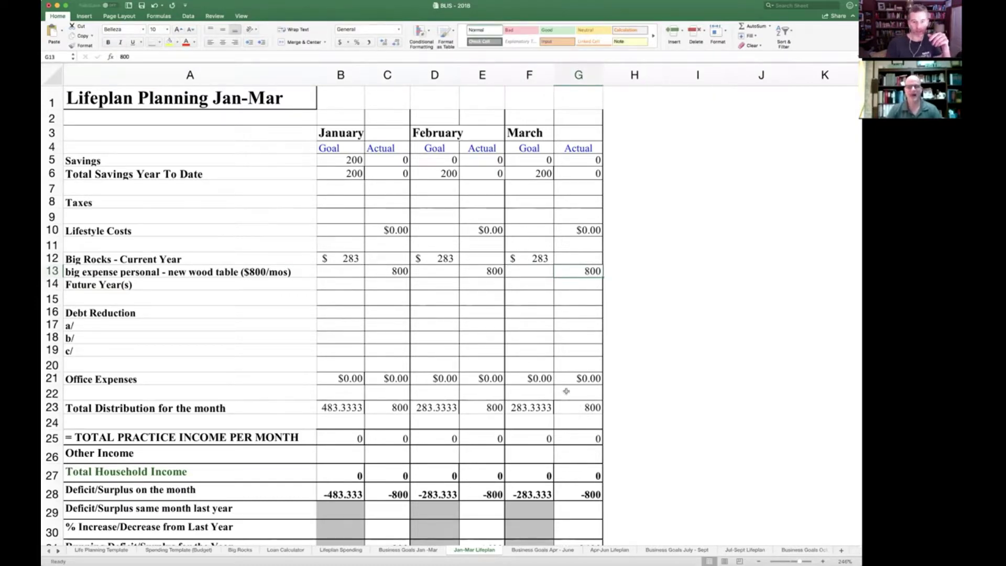
Step: Check the March actual total distribution formula and set the March actual wood table expense to 400
left_click(571, 408)
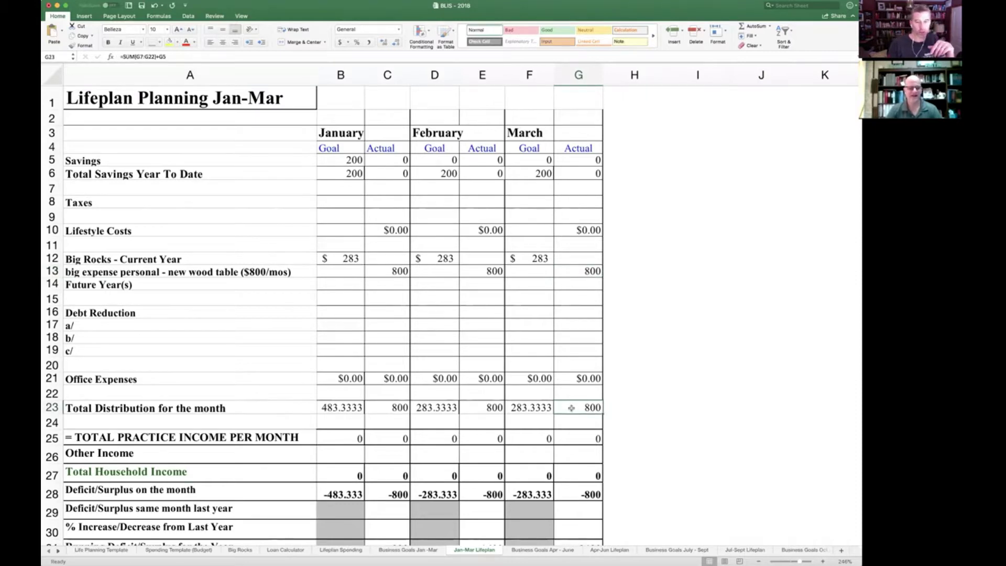
left_click(577, 284)
left_click(575, 272)
type("400")
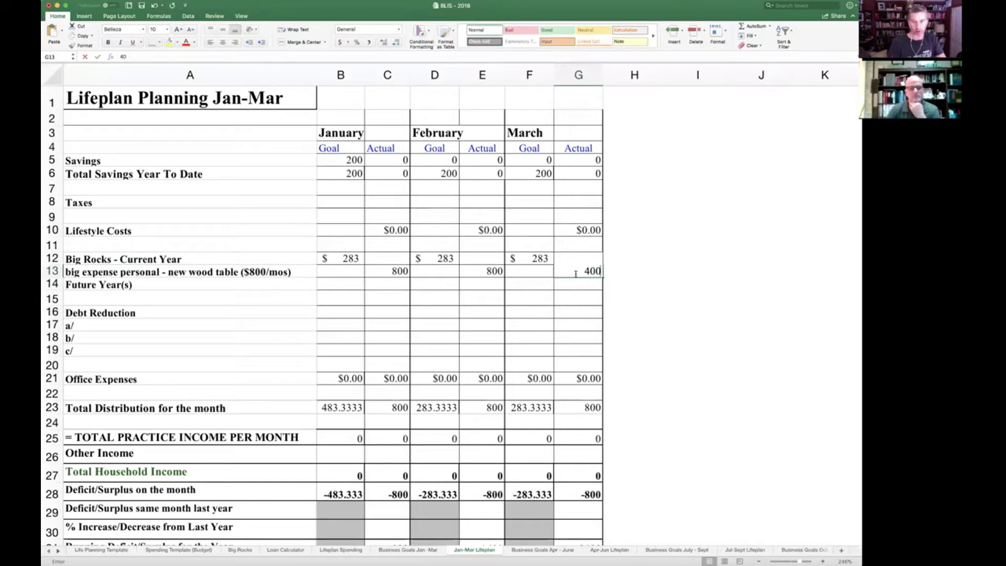
key("Return")
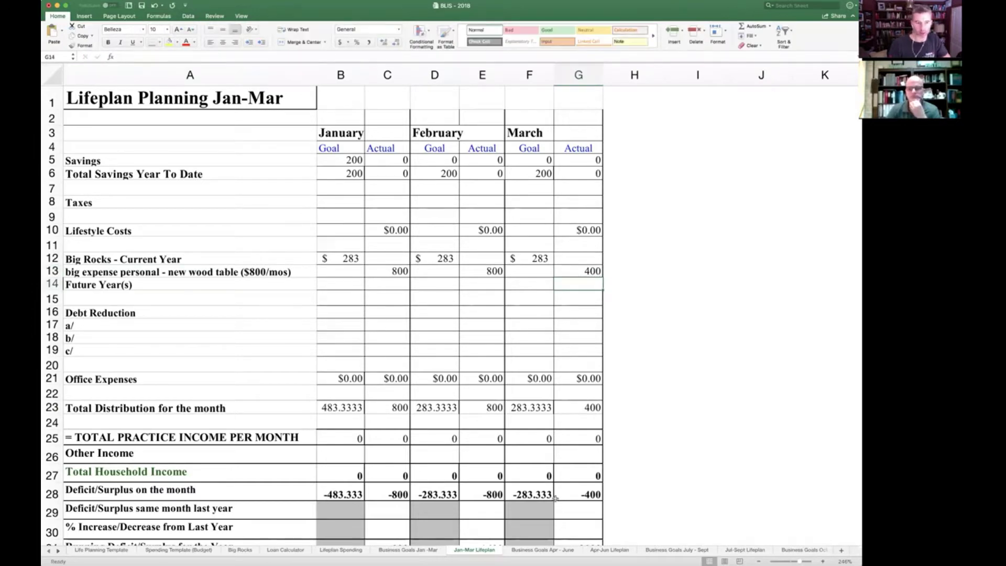
Step: Check the March actual monthly deficit/surplus formula and the source of the January goal total practice income
left_click(562, 491)
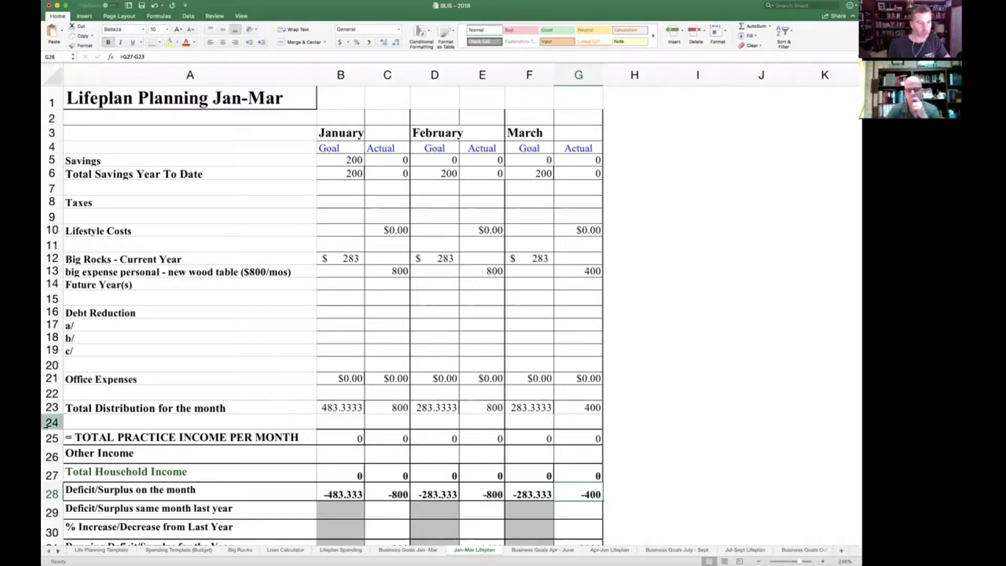
left_click(52, 438)
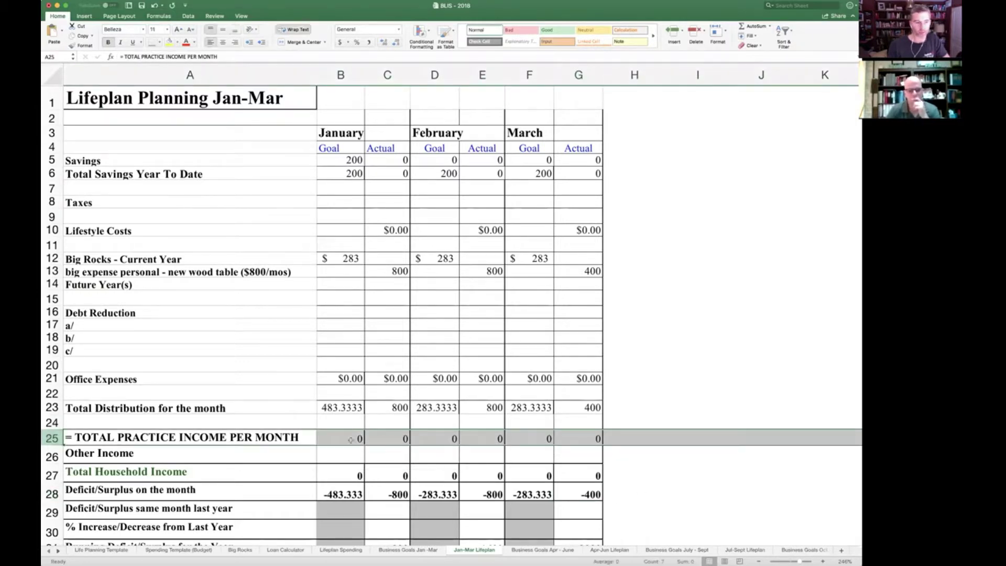
left_click(350, 439)
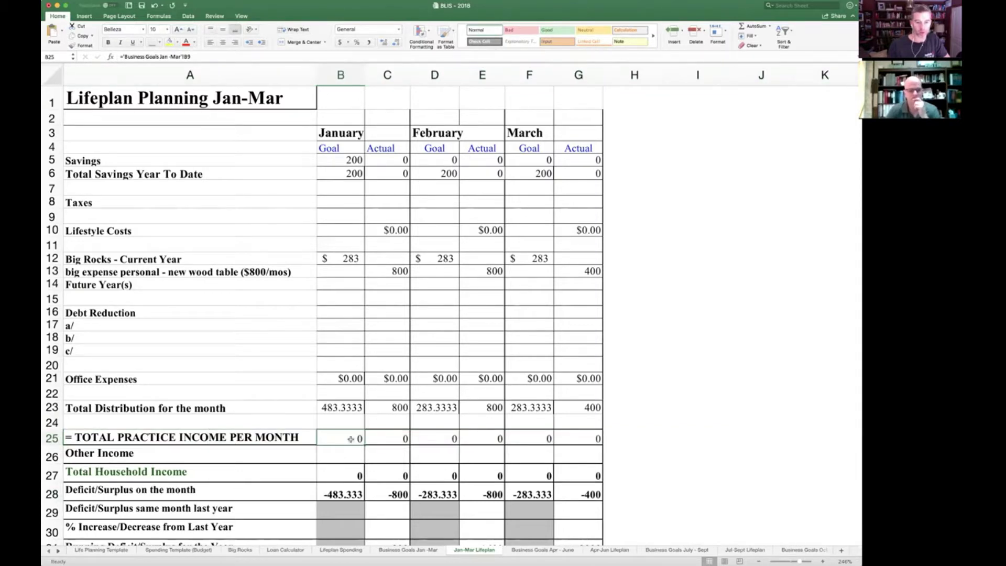
scroll(412, 487, "right", 1)
scroll(402, 522, "left", 1)
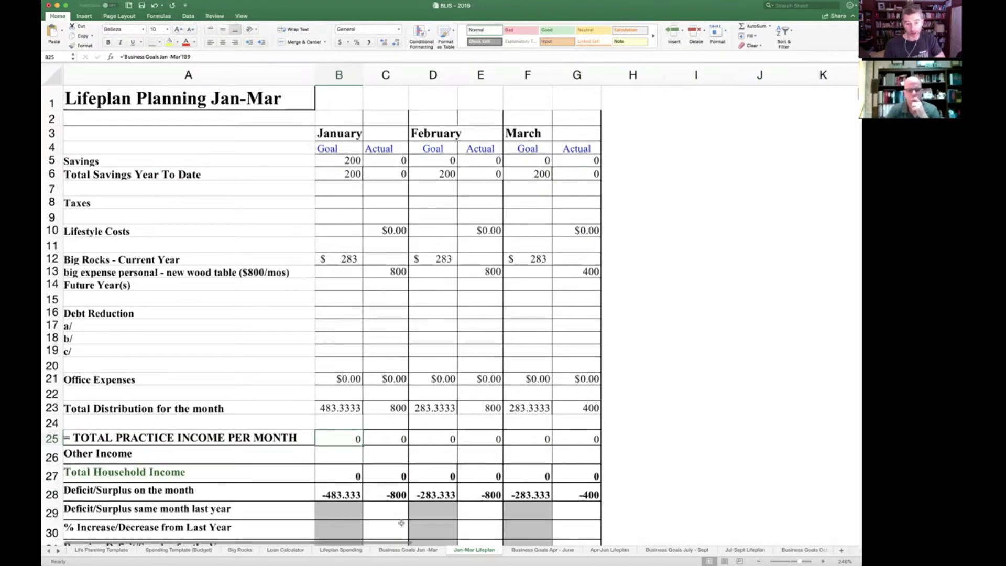
Step: In the Business Goals Jan-Mar sheet, enter 20000 as January actual Total Gross Income and 2000 as January actual Other income 1
left_click(406, 550)
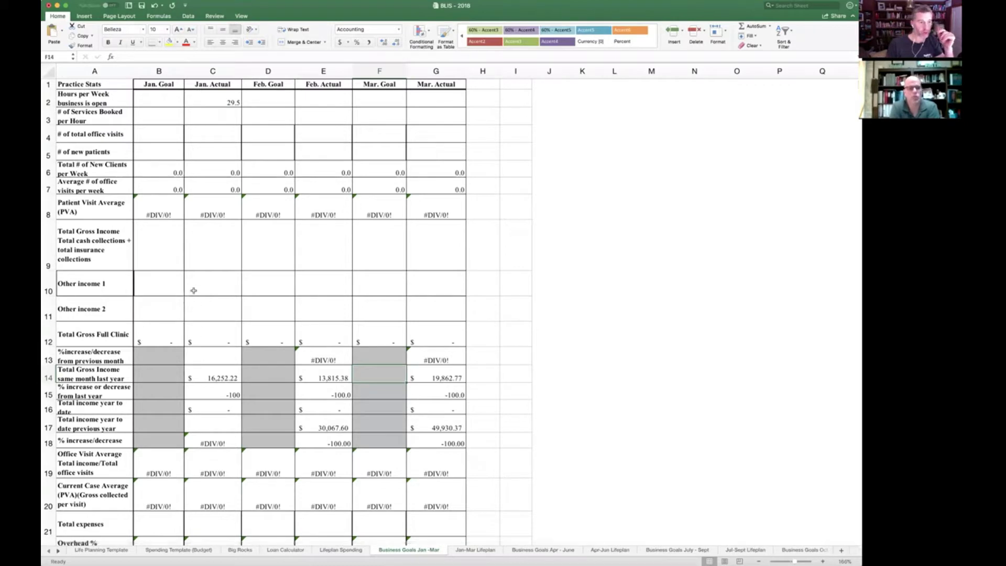
left_click(209, 244)
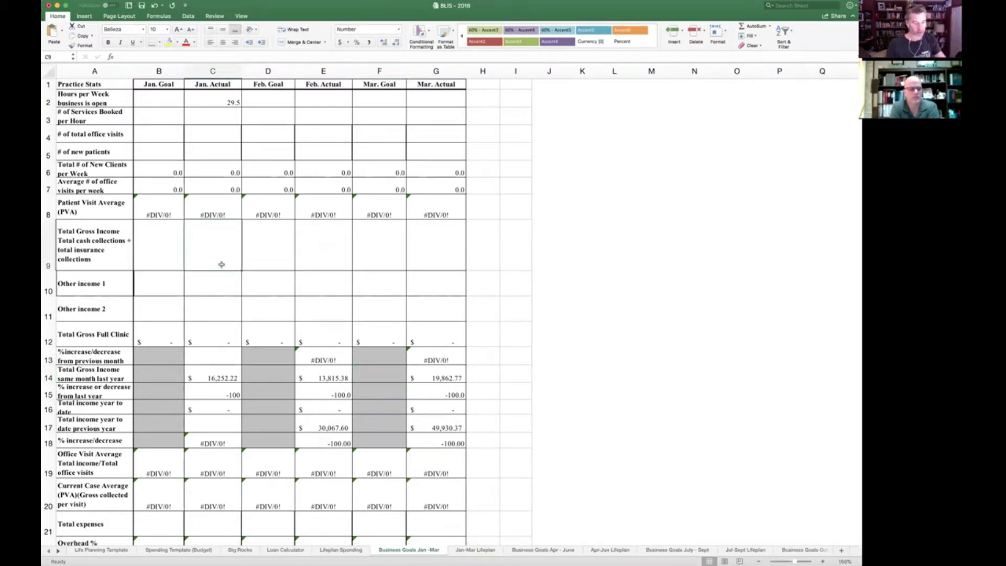
type("20000")
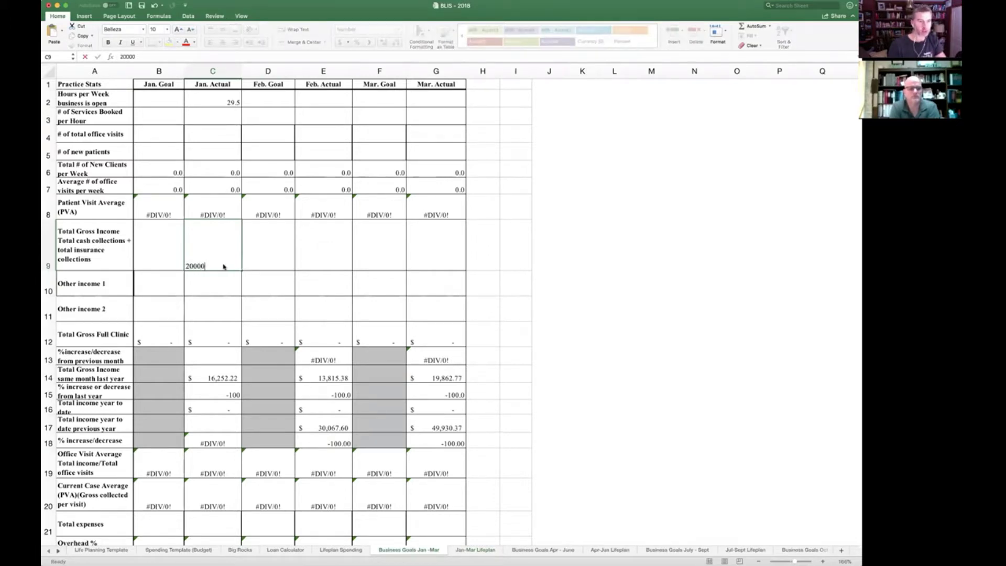
key("Return")
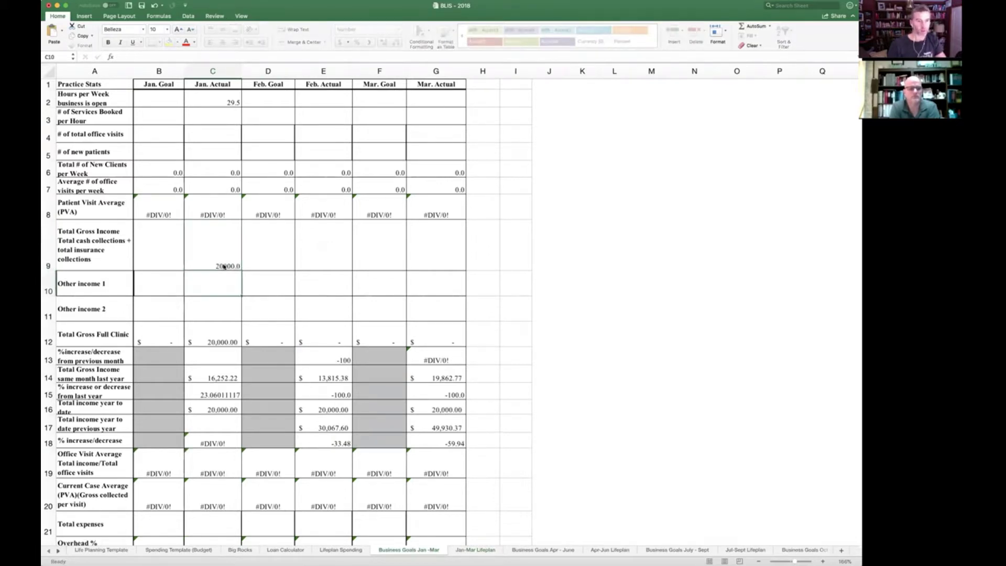
type("200")
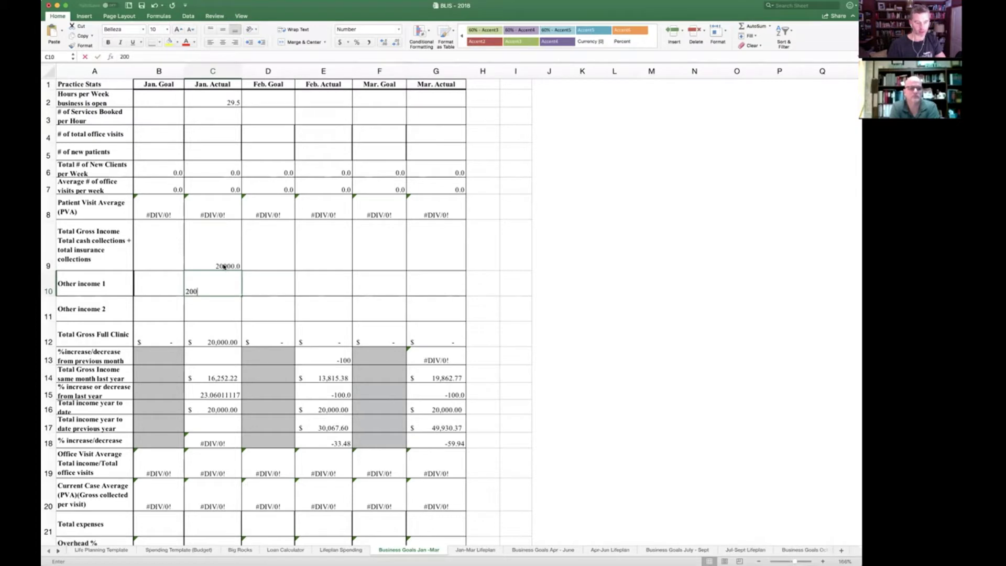
type("0")
key("Return")
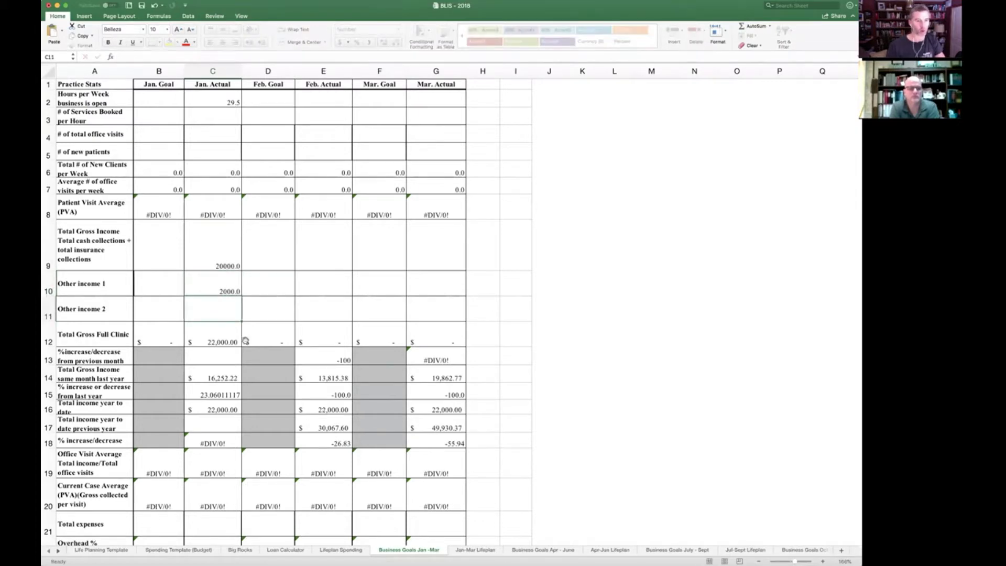
Step: Correct the January actual % increase or decrease from last year formula to =((C12/C14)*100)-100 so it uses Total Gross Full Clinic
left_click(218, 335)
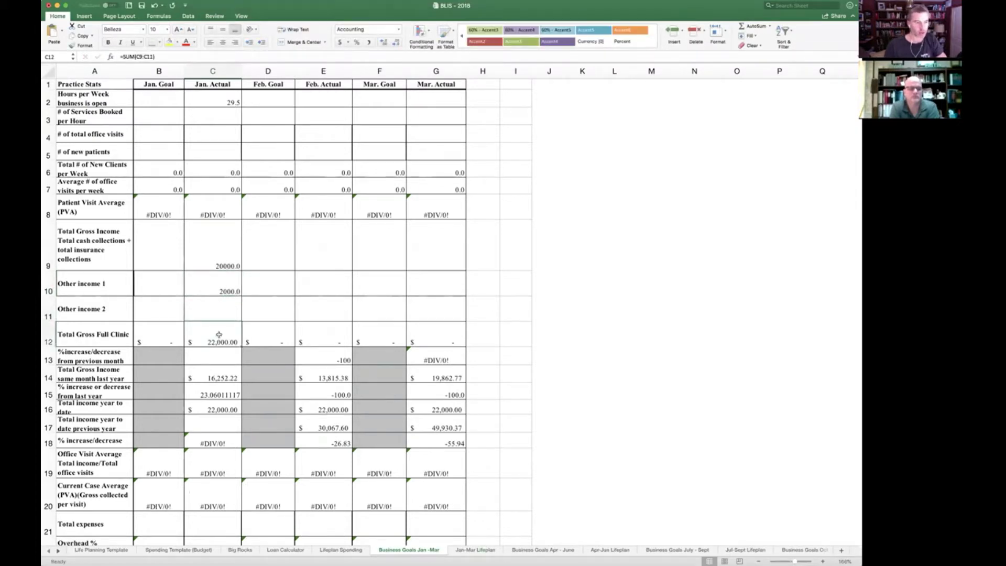
left_click(215, 379)
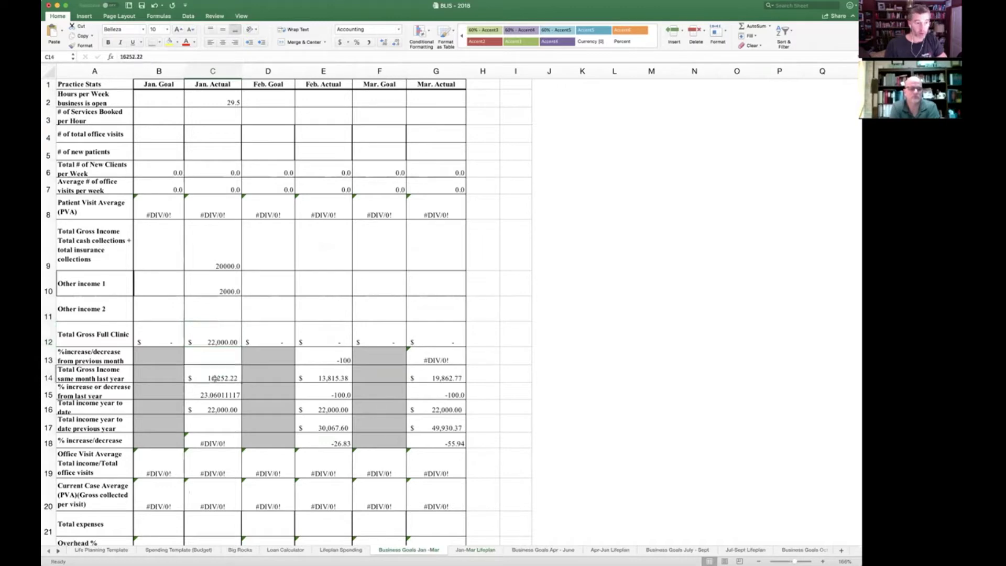
left_click(215, 397)
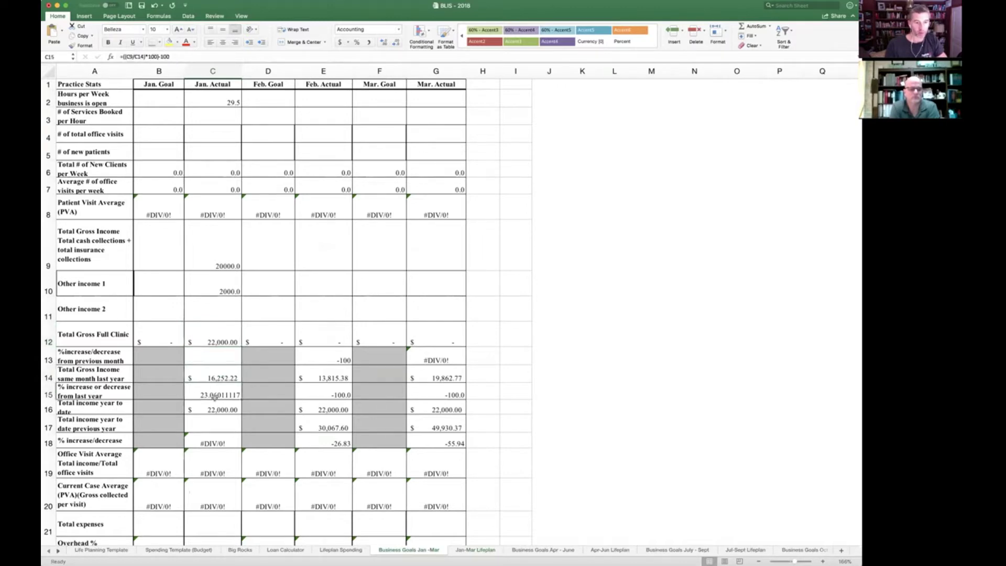
left_click(152, 57)
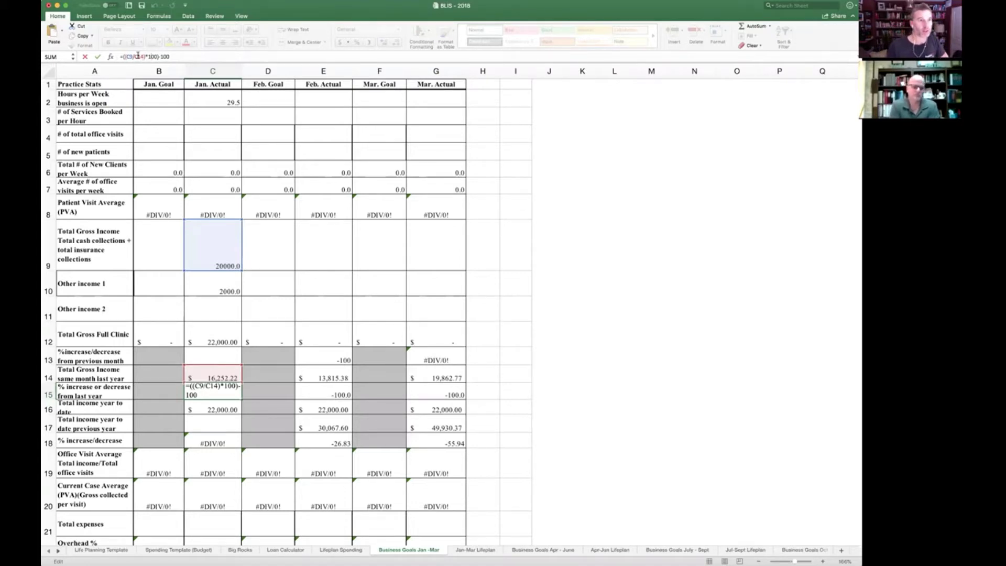
left_click(132, 56)
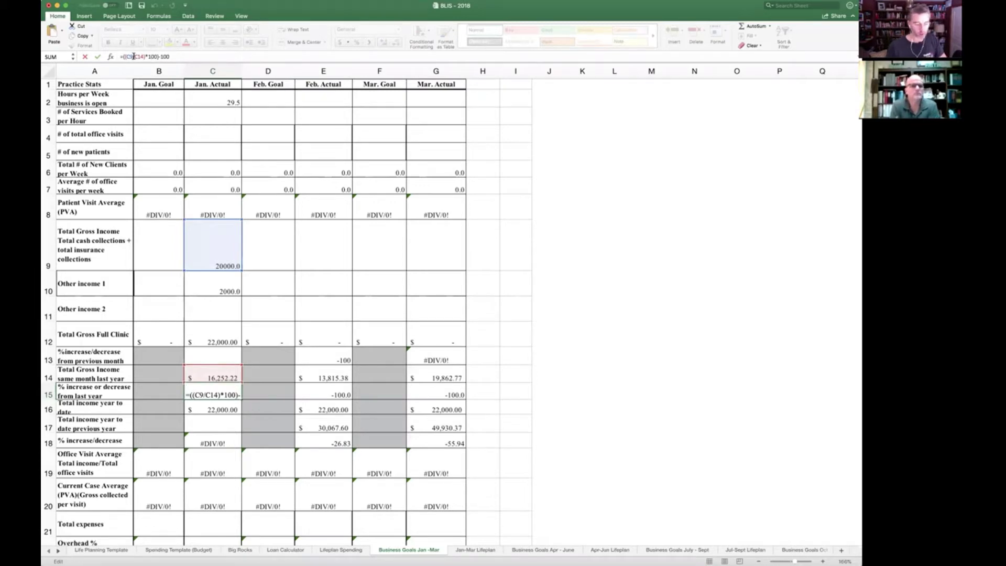
key("Return")
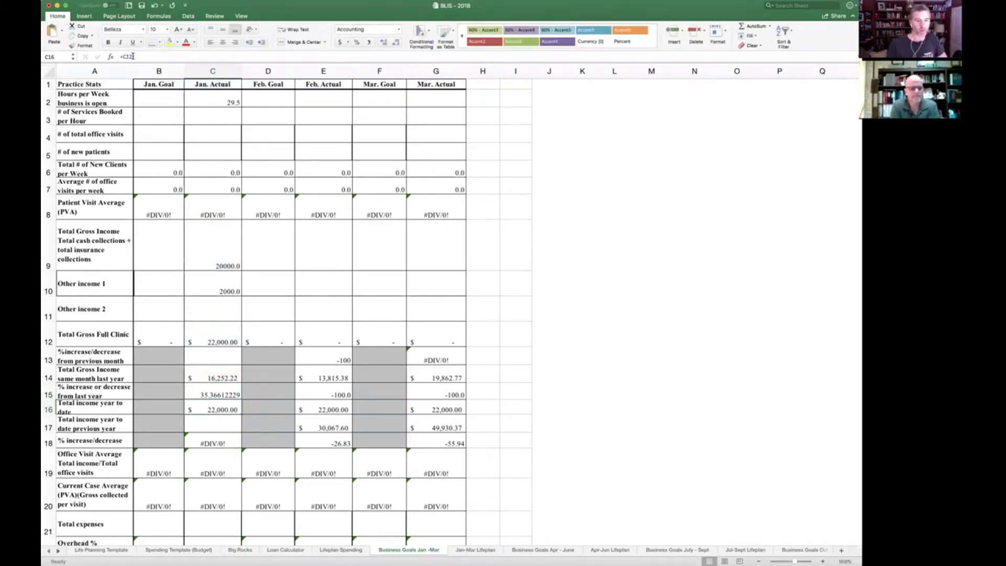
Step: Review January's same-month-last-year income, Total Gross Full Clinic, the percentage change formula and the Other income 1 row
left_click(217, 378)
scroll(217, 376, "right", 1)
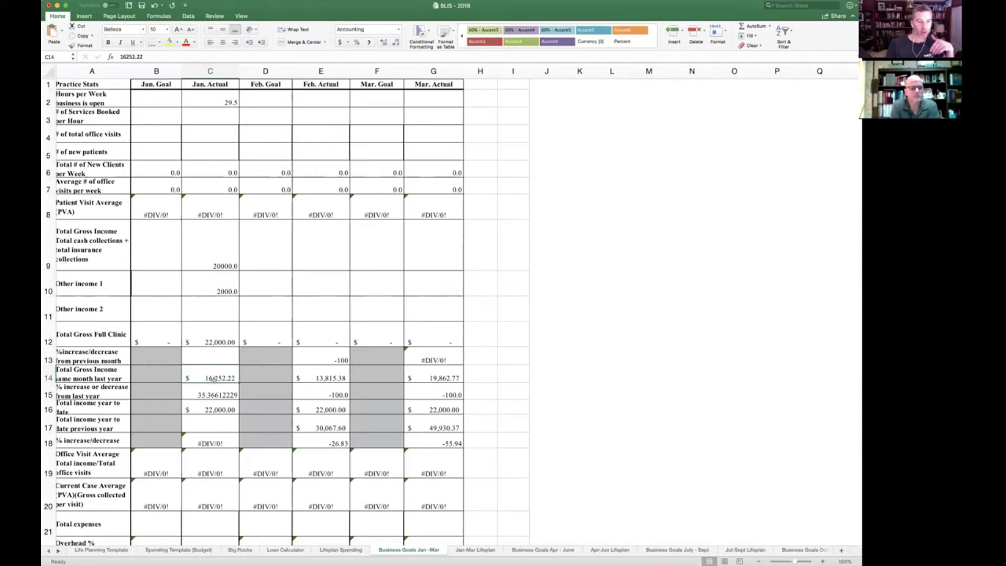
left_click(225, 341)
left_click(213, 396)
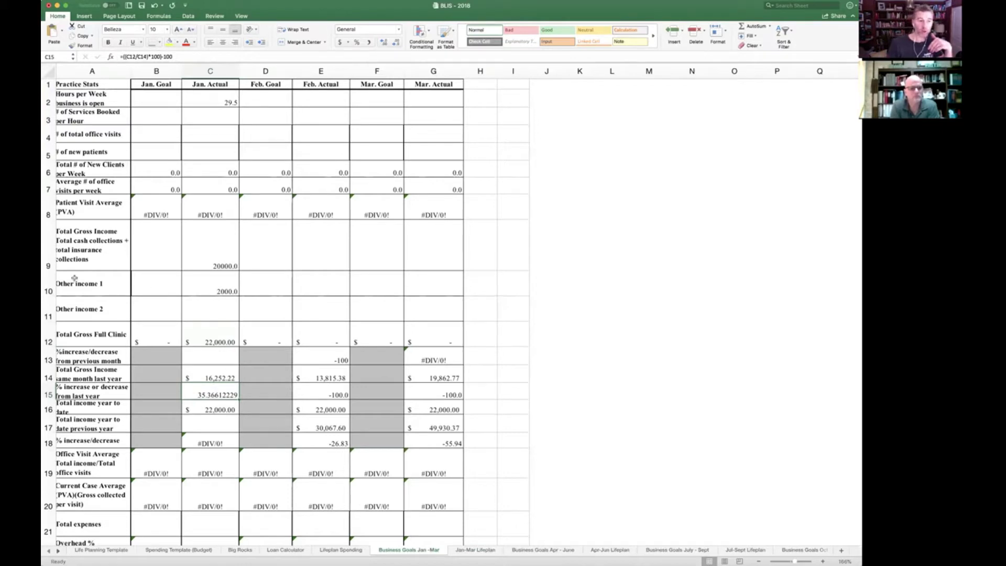
left_click(48, 287)
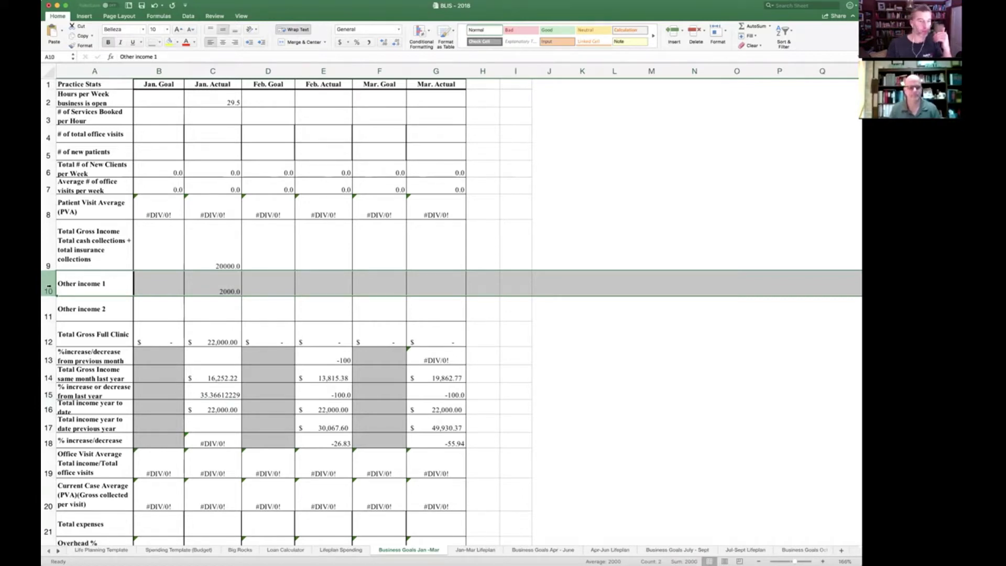
Step: Rename the Other income 1 label in row 10 as "supplements"
left_click(213, 251)
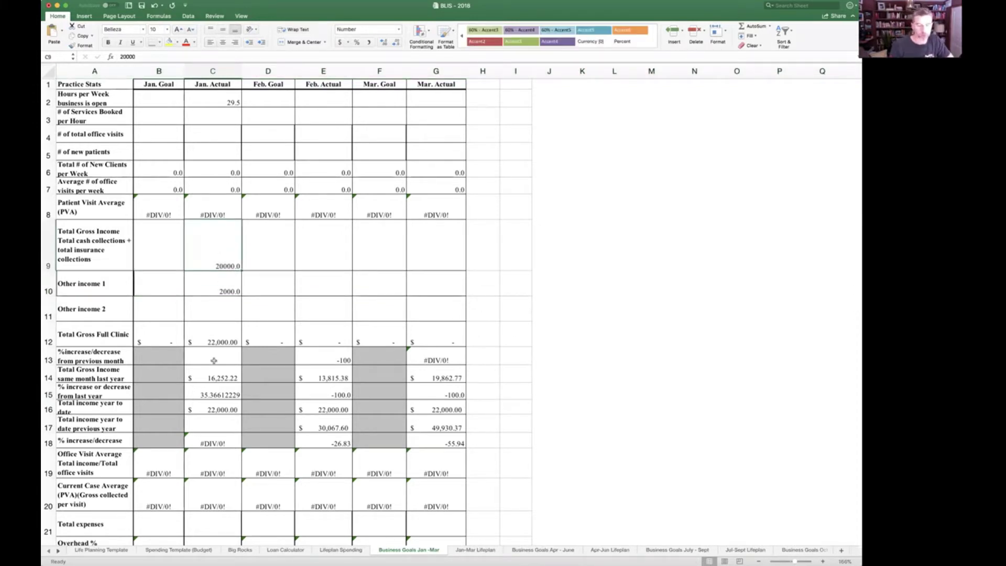
key("Return")
key("Left")
key("Left")
type("supplement")
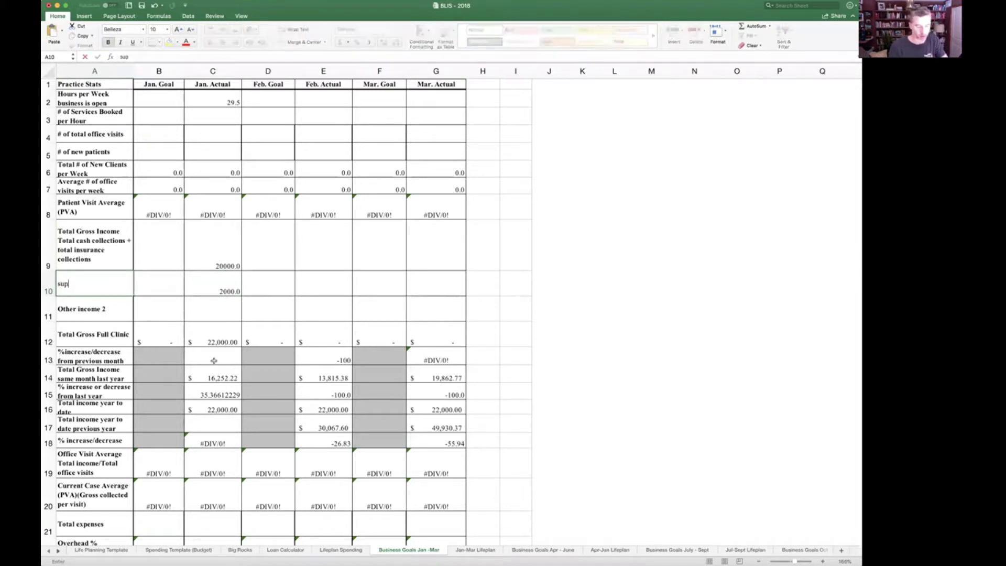
key("Return")
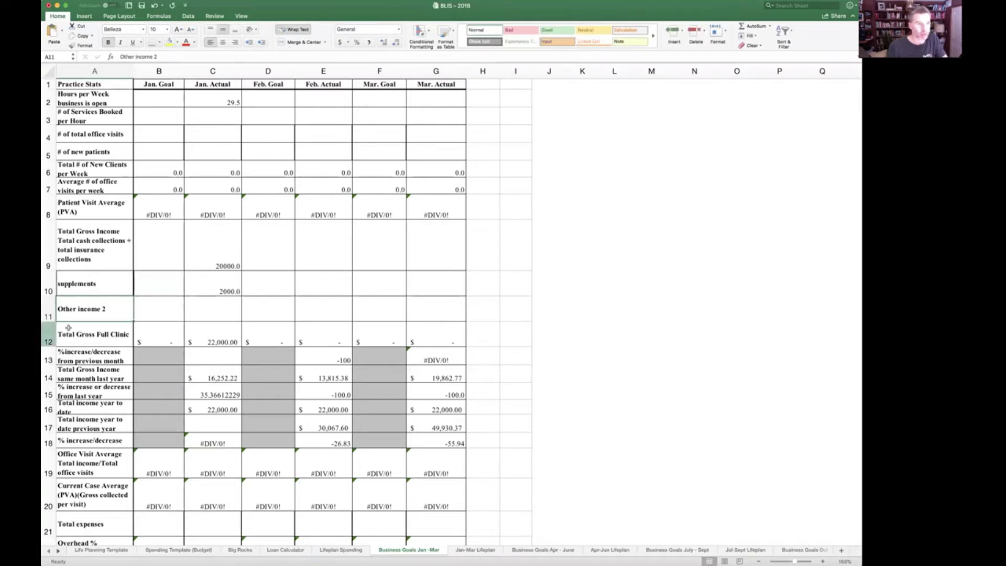
Step: Delete the Other income 2 row and undo the deletion
right_click(47, 313)
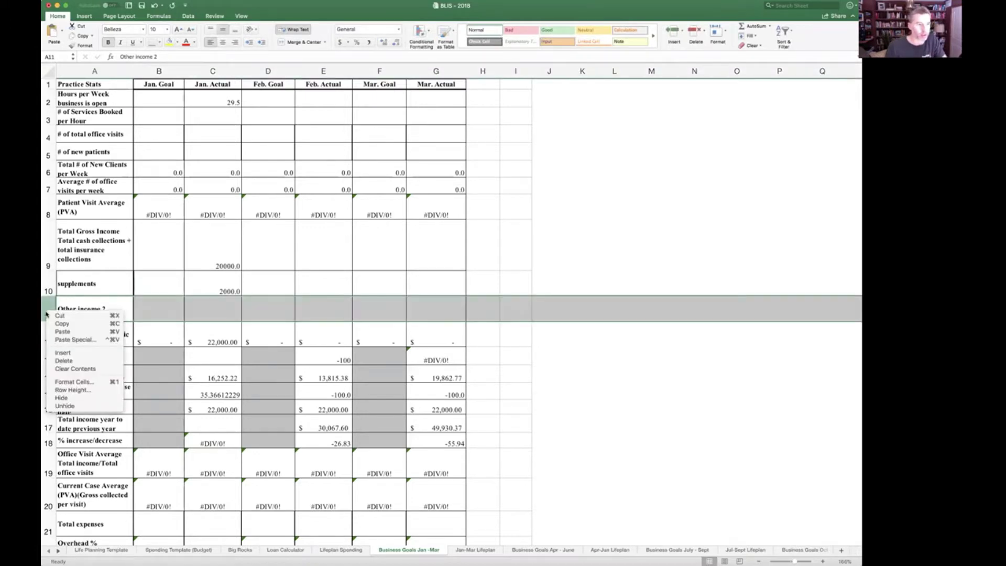
left_click(51, 360)
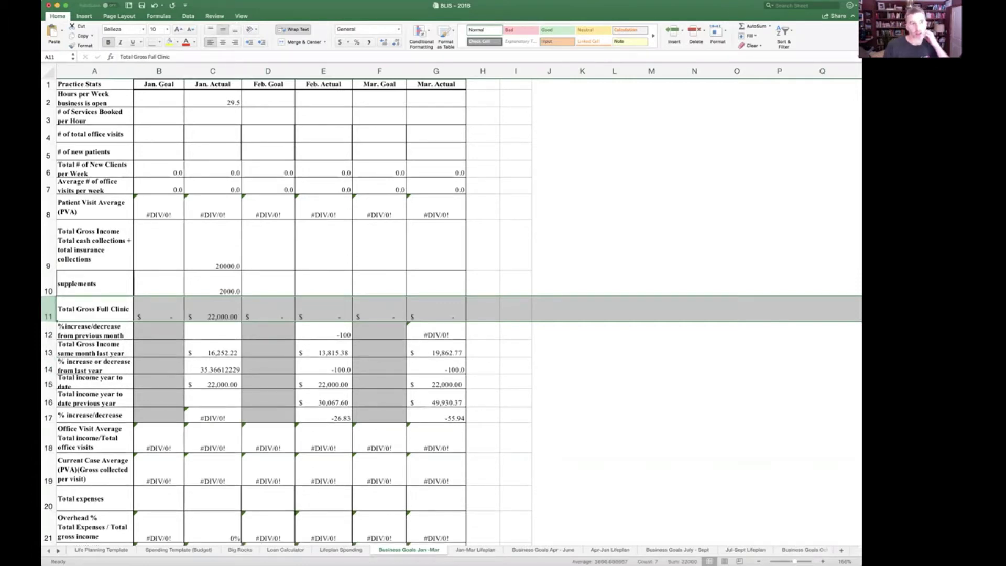
left_click(111, 1)
left_click(125, 13)
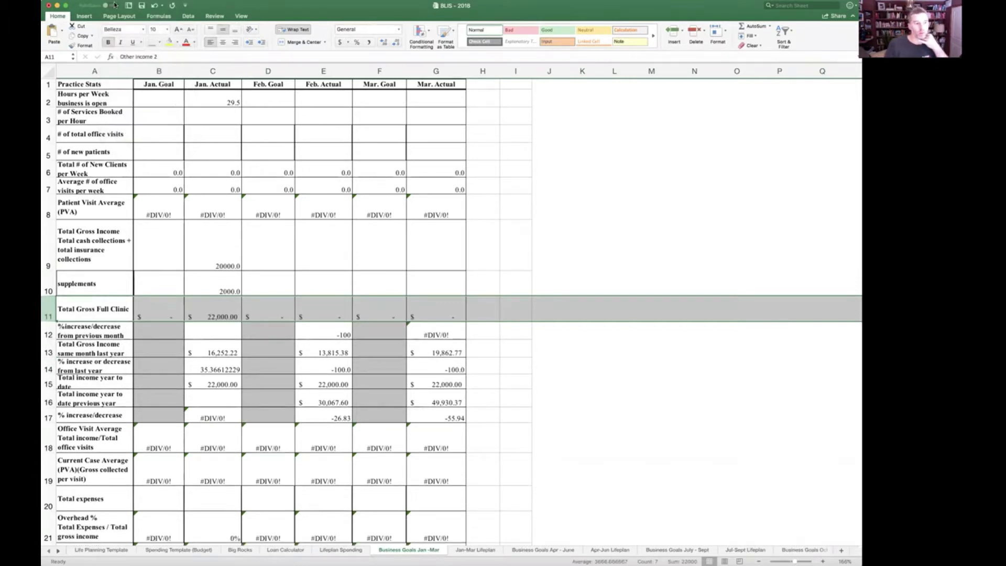
Step: Review how the January actual income entries feed Total Gross Full Clinic and the percentage change from the same month last year
left_click(210, 303)
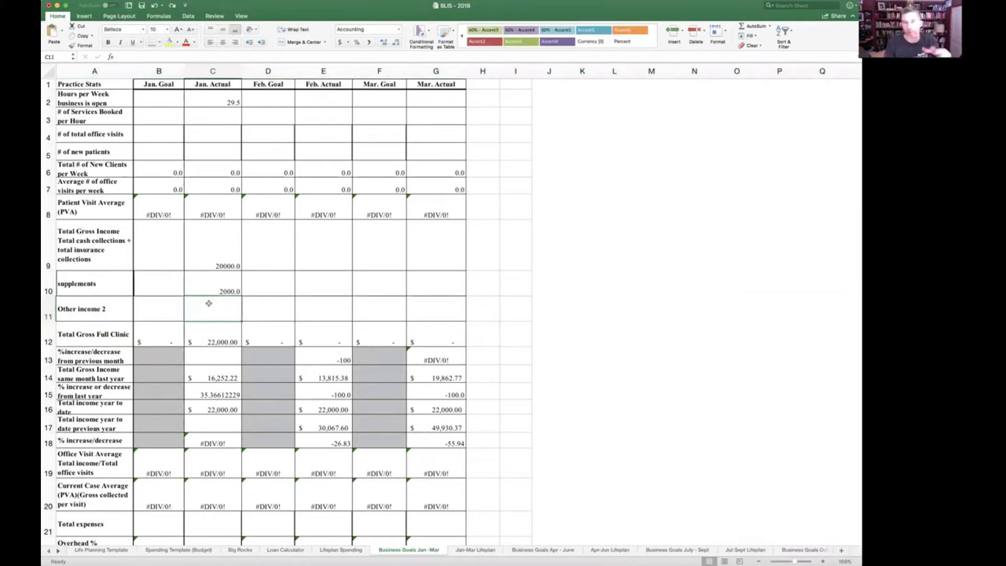
left_click(224, 338)
scroll(212, 262, "right", 1)
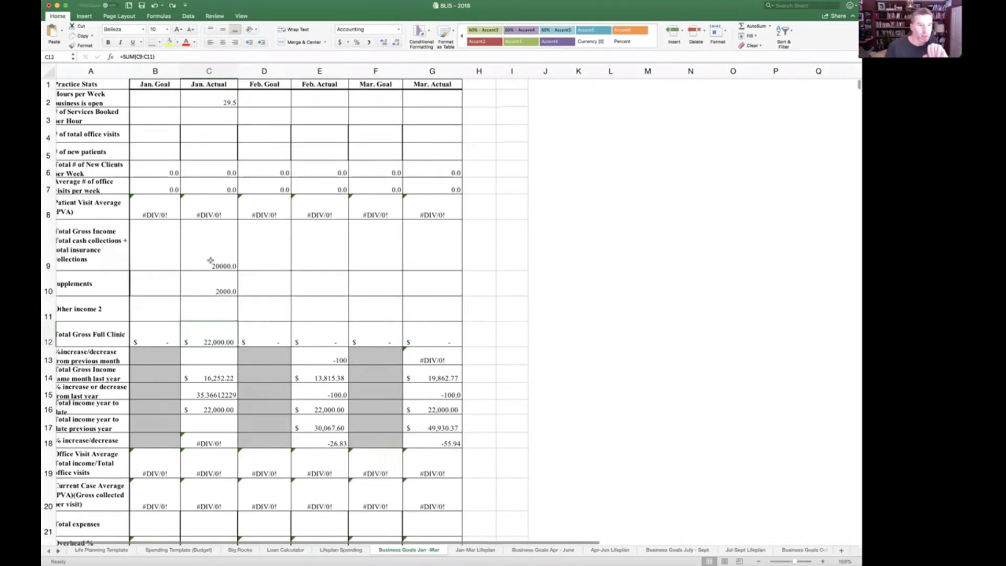
left_click_drag(210, 253, 209, 305)
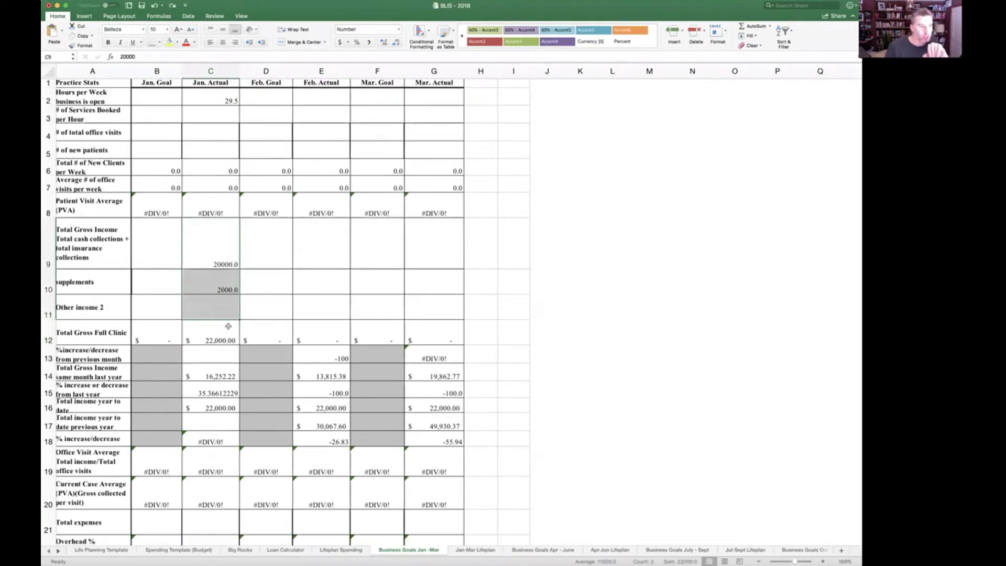
left_click(219, 373)
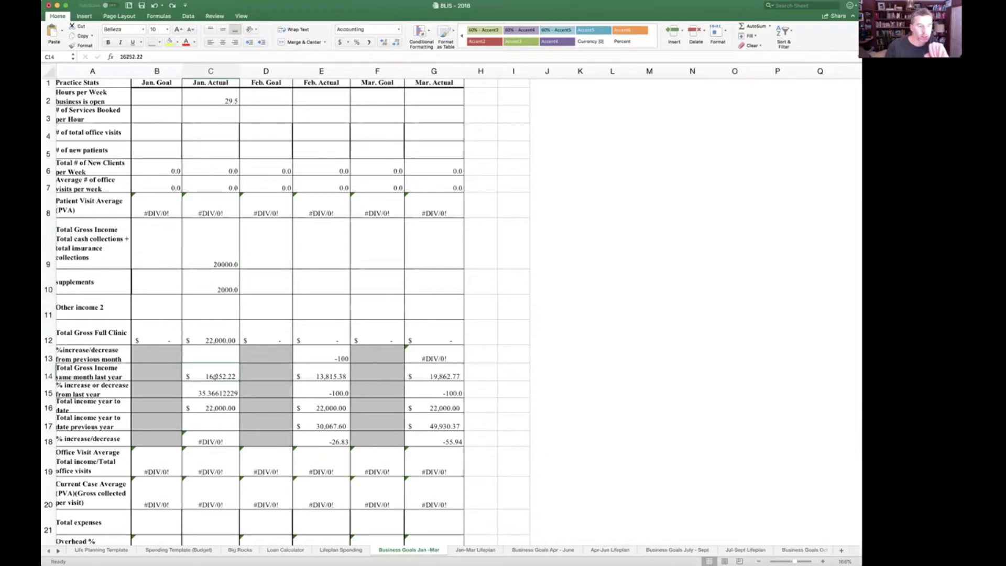
left_click(206, 391)
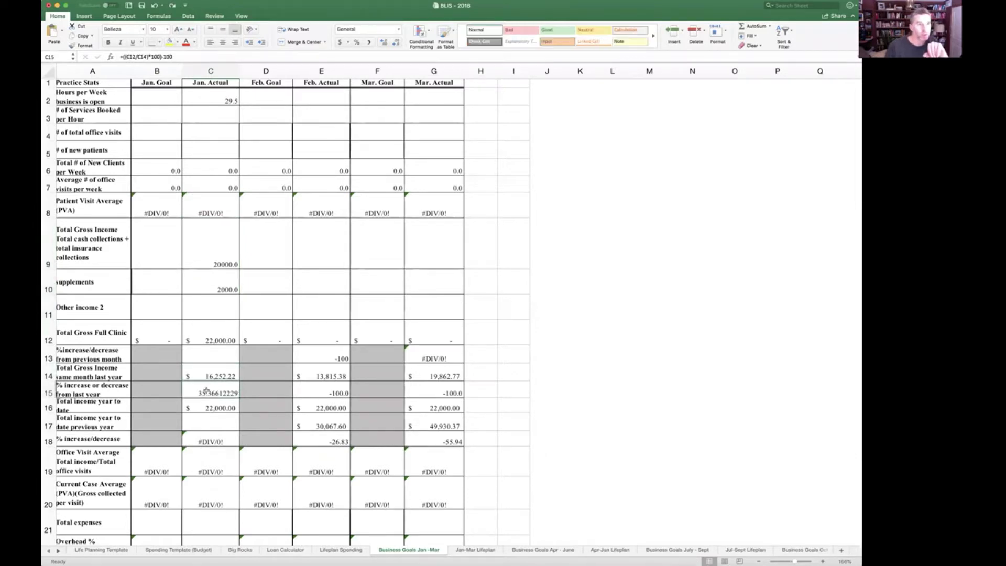
Step: Format January's percentage change from last year as Percentage with one decimal place
scroll(217, 393, "right", 1)
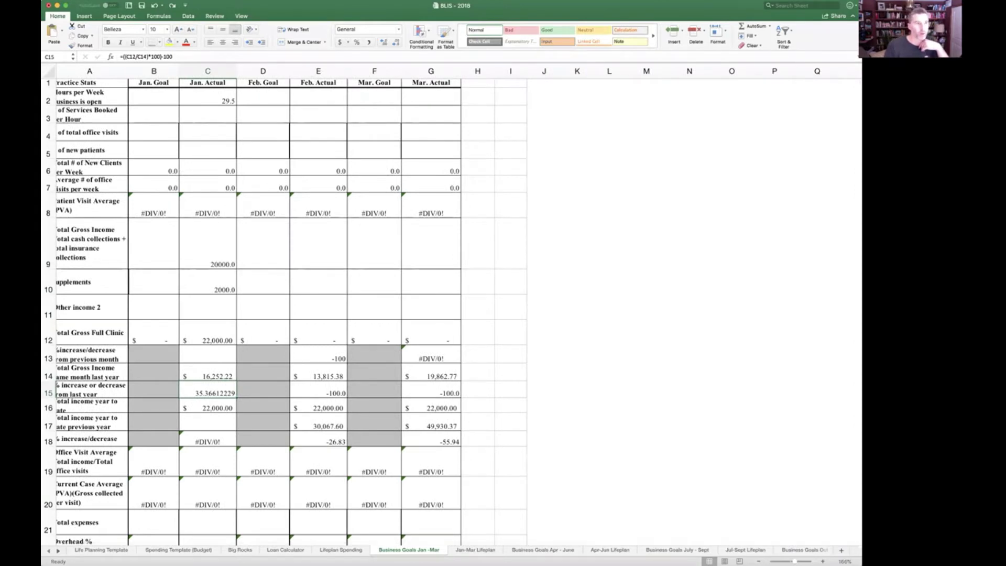
left_click(113, 0)
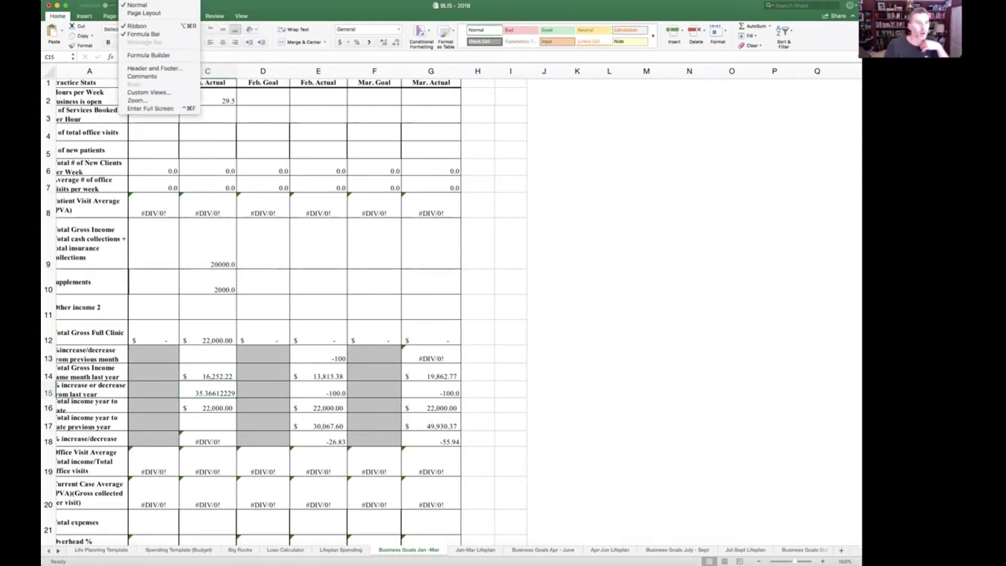
mouse_move(173, 0)
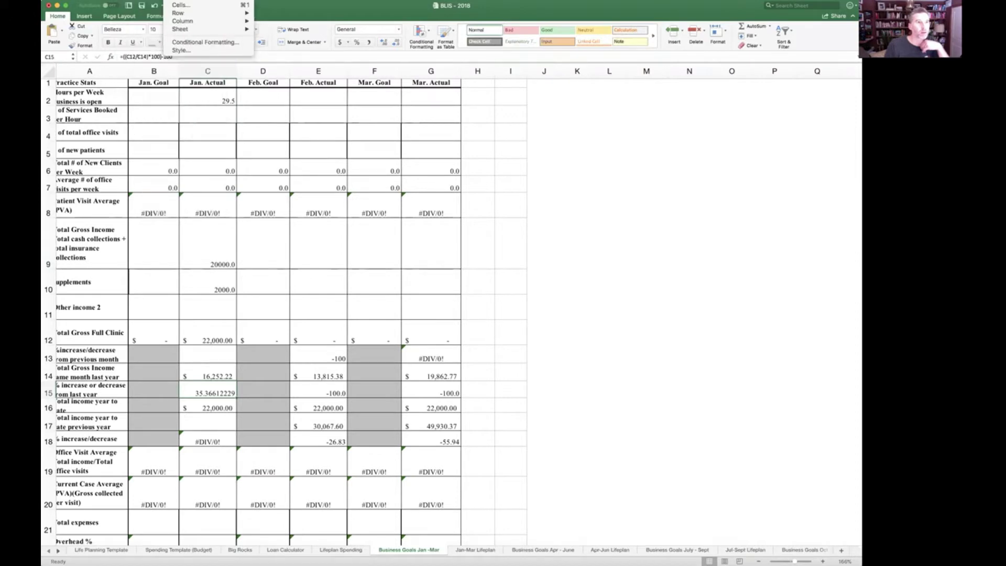
left_click(175, 5)
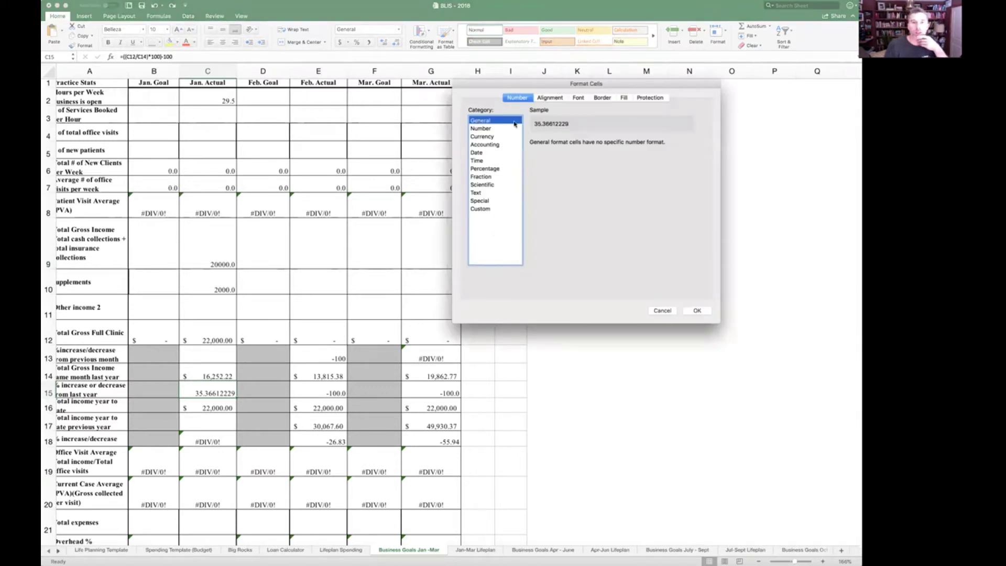
left_click(488, 169)
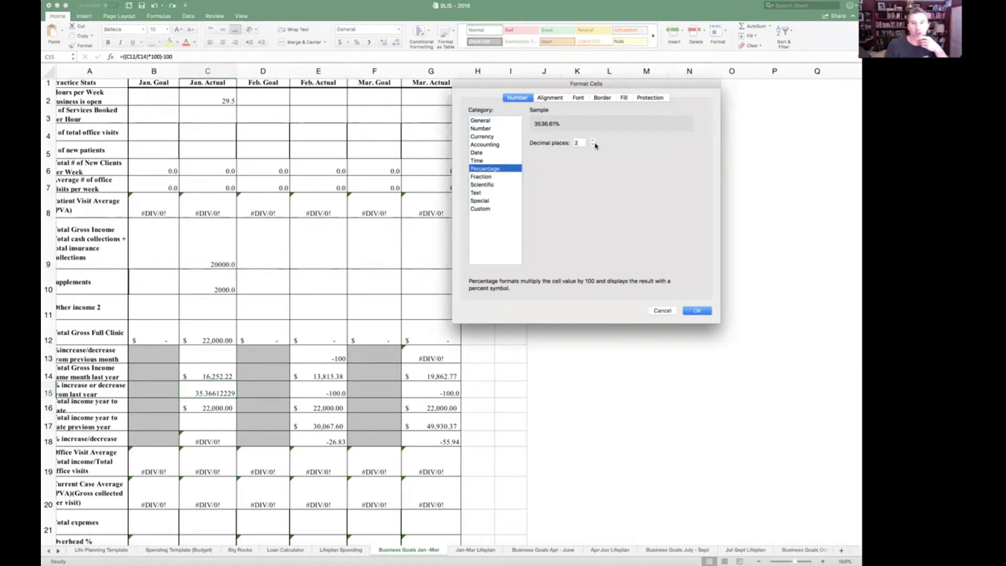
left_click(593, 144)
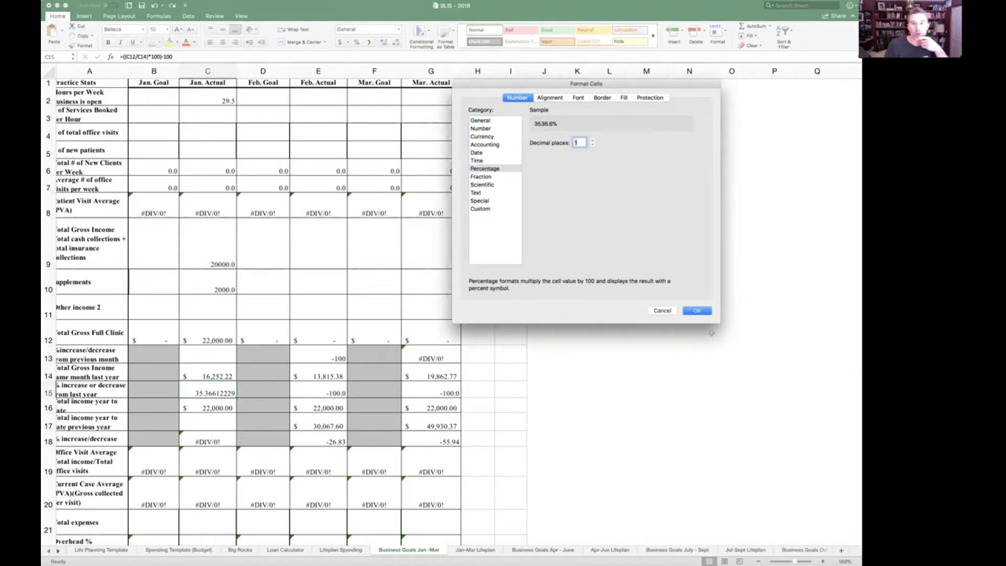
left_click(695, 311)
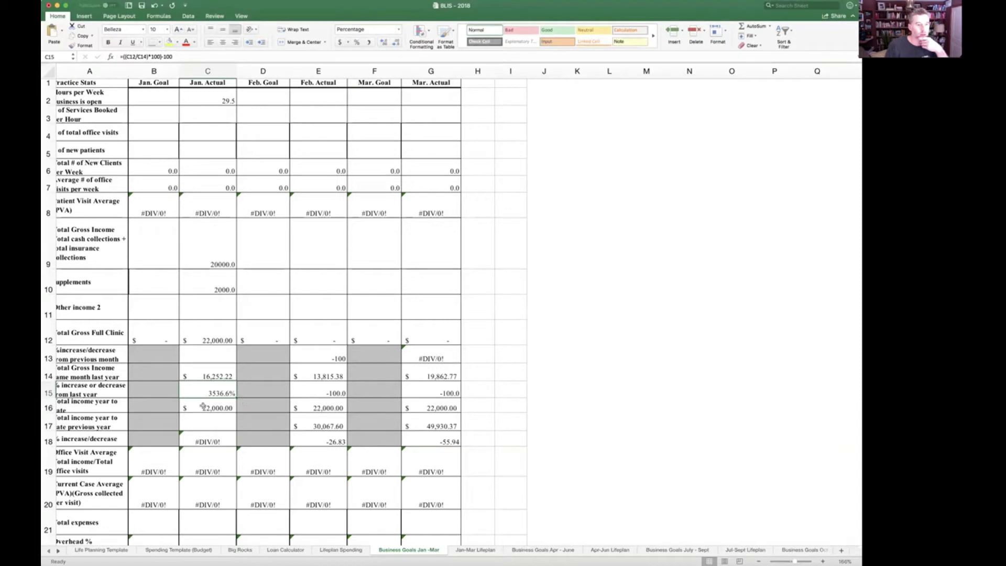
left_click(160, 56)
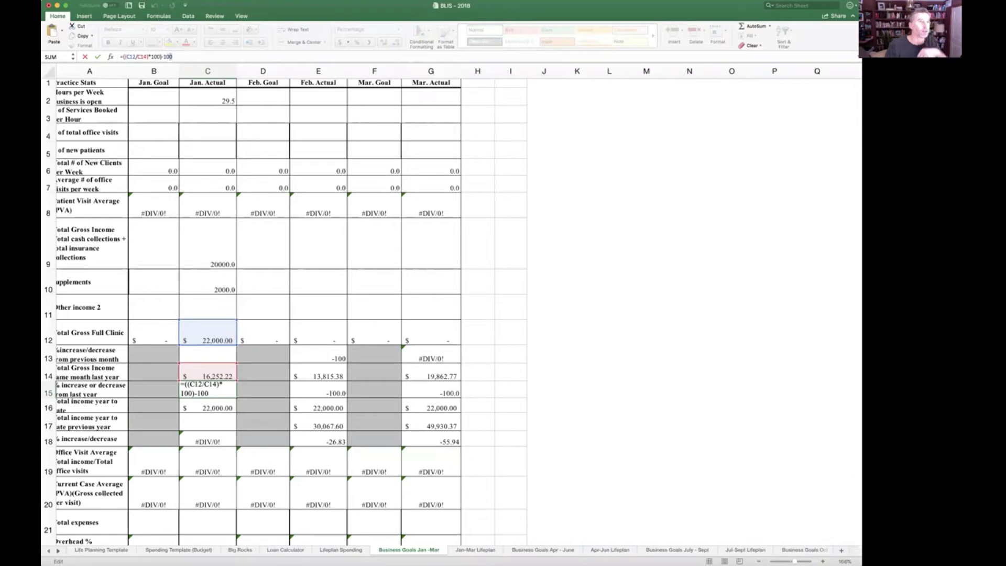
left_click(113, 1)
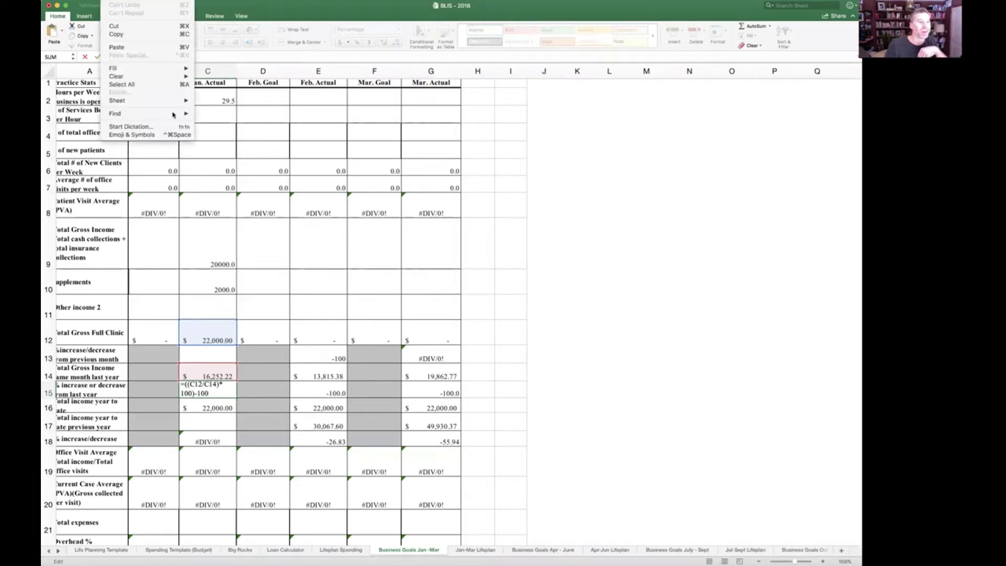
key("Escape")
left_click(98, 57)
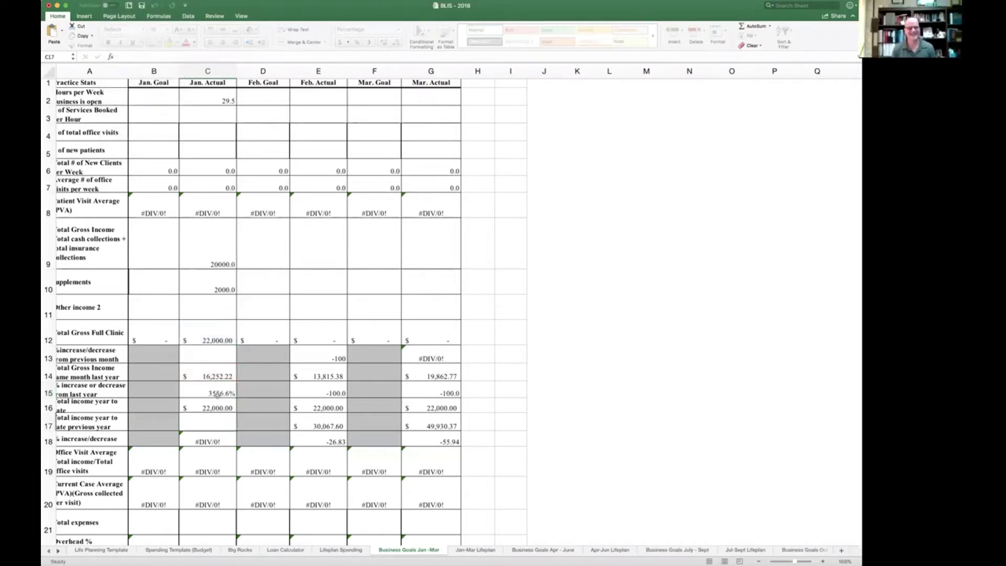
Step: Try shortening January's year-over-year formula in C15 to =(C12/C14), and undo the change
left_click(160, 57)
key("BackSpace")
key("BackSpace")
key("BackSpace")
key("BackSpace")
key("BackSpace")
key("BackSpace")
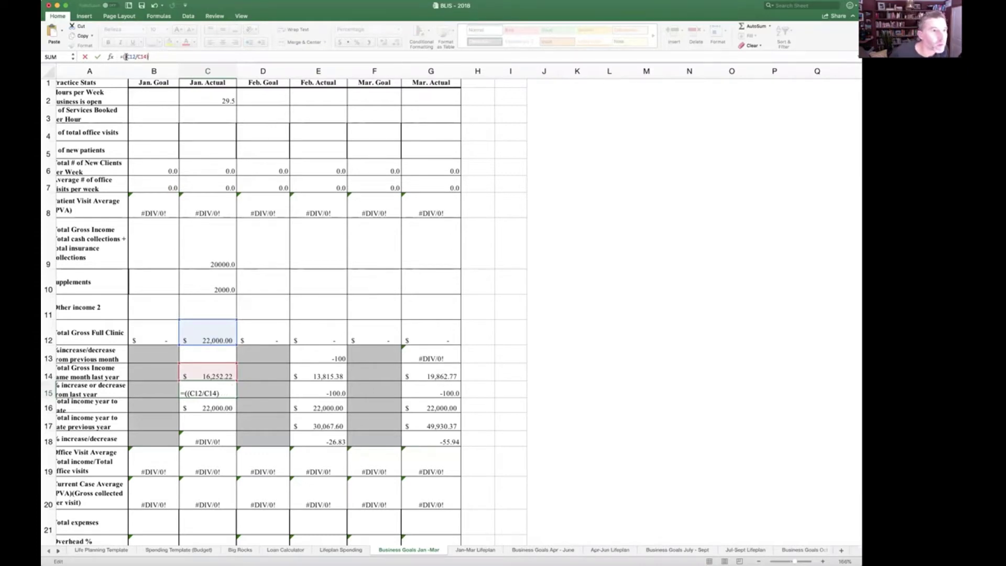
left_click(126, 57)
key("BackSpace")
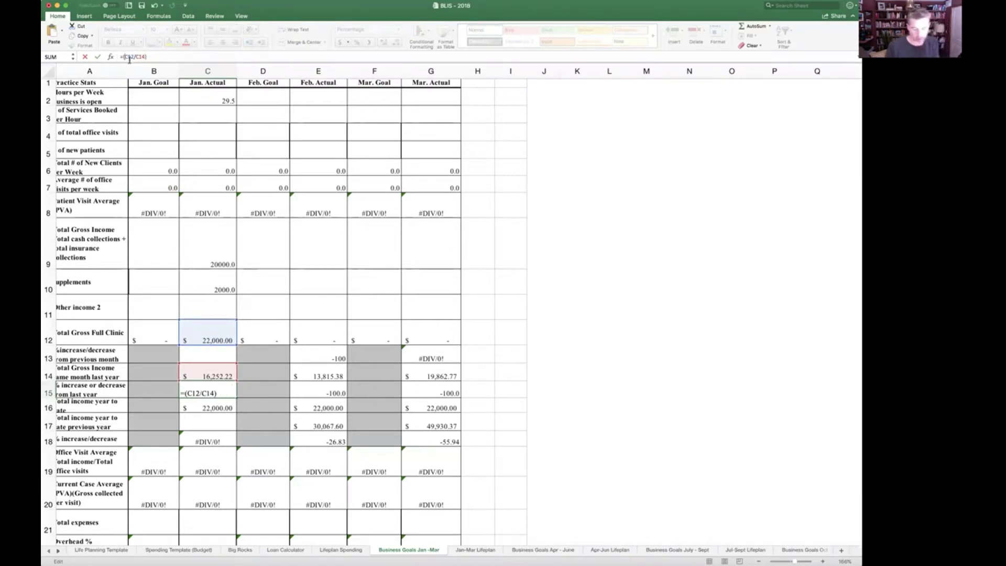
key("Return")
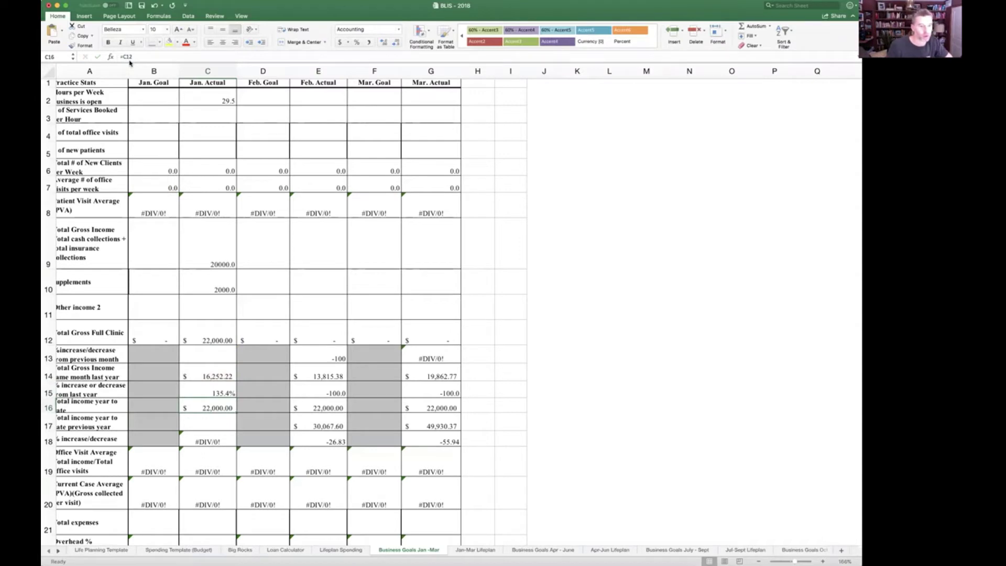
scroll(129, 60, "left", 1)
left_click(86, 1)
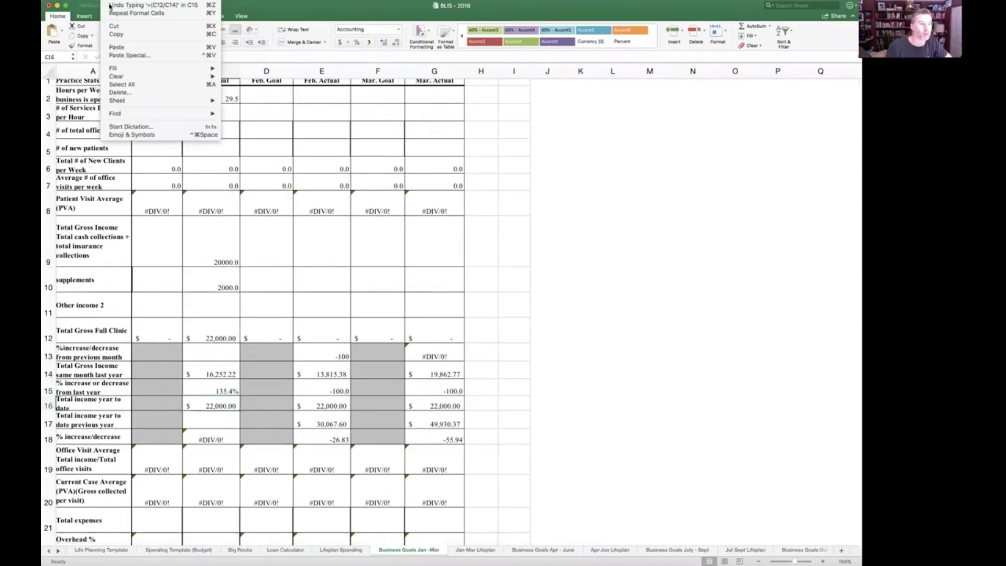
left_click(120, 4)
Step: Try removing the -100 from C15 so the formula reads =((C12/C14)*100), and undo the edit
left_click(172, 56)
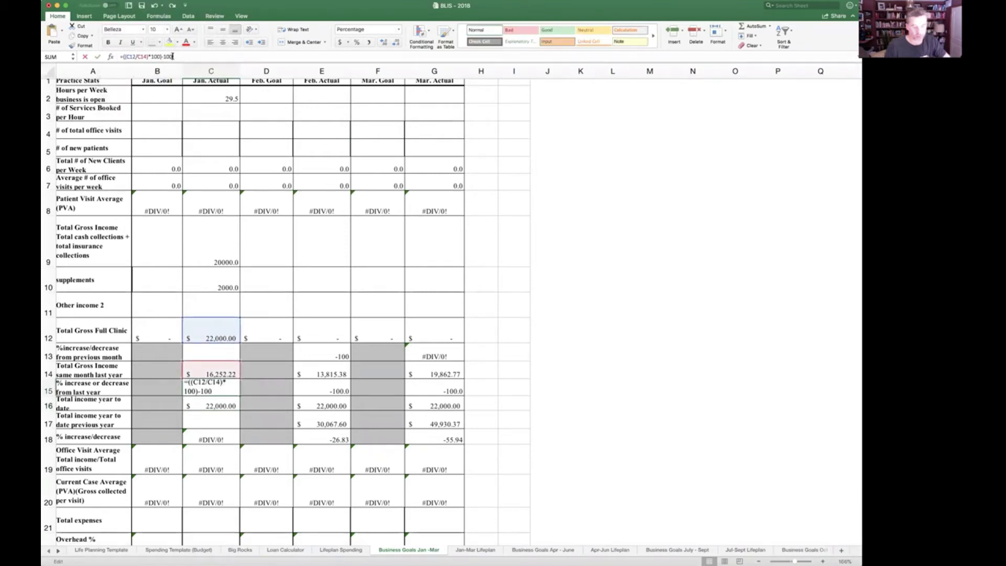
key("BackSpace")
key("BackSpace")
key("BackSpace")
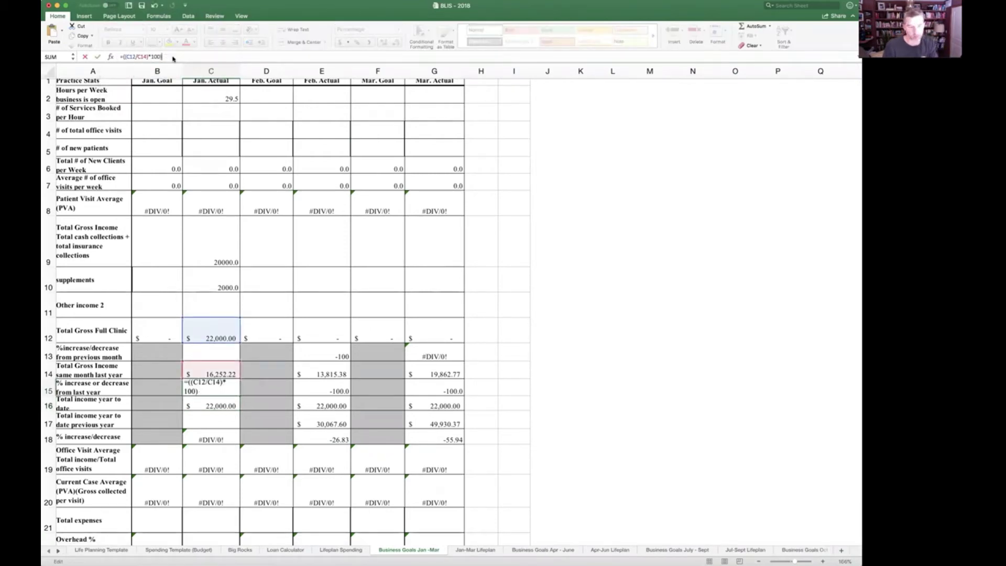
key("Return")
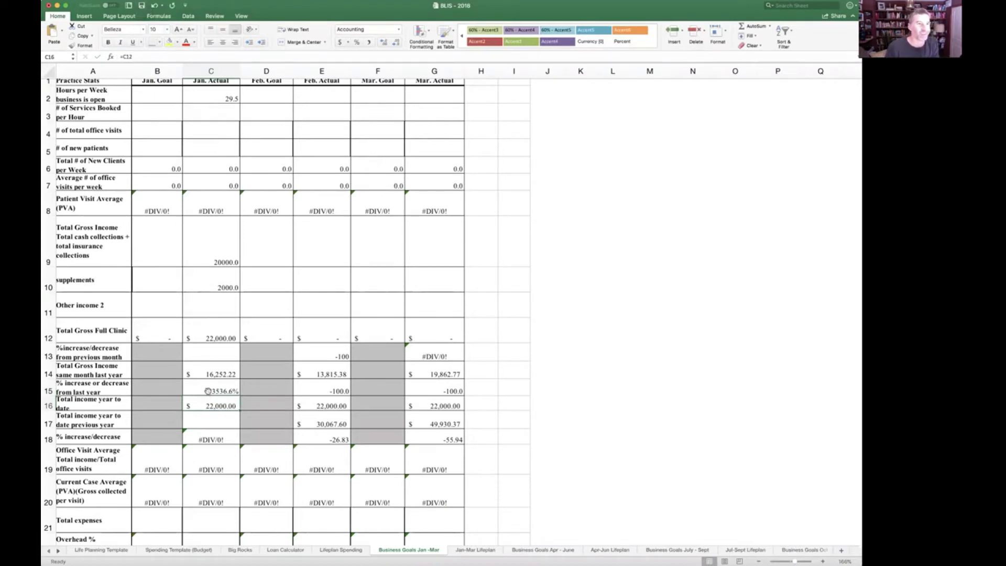
left_click(131, 4)
left_click(157, 12)
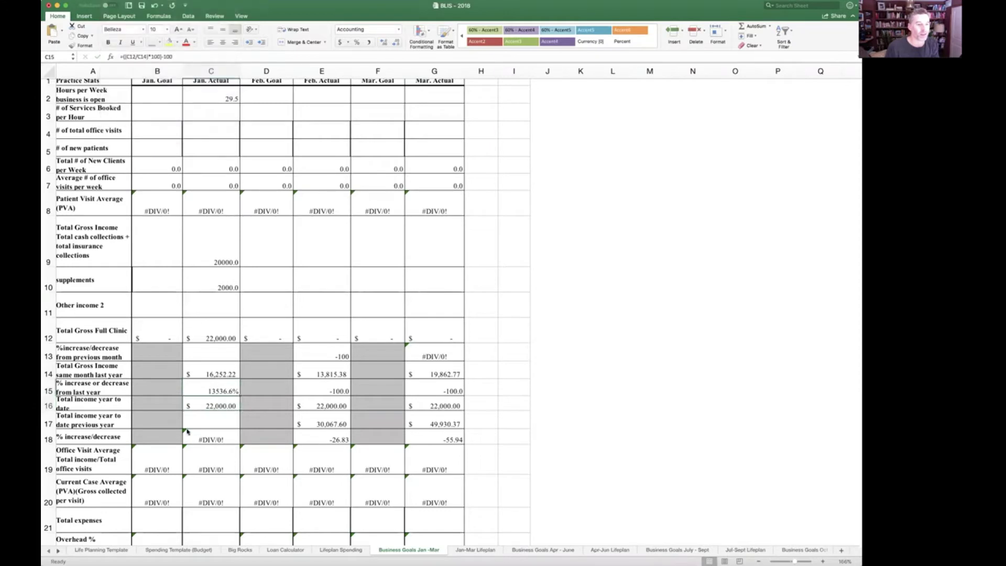
Step: Format January's percentage change from last year in C15 as Number with one decimal place
left_click(215, 389)
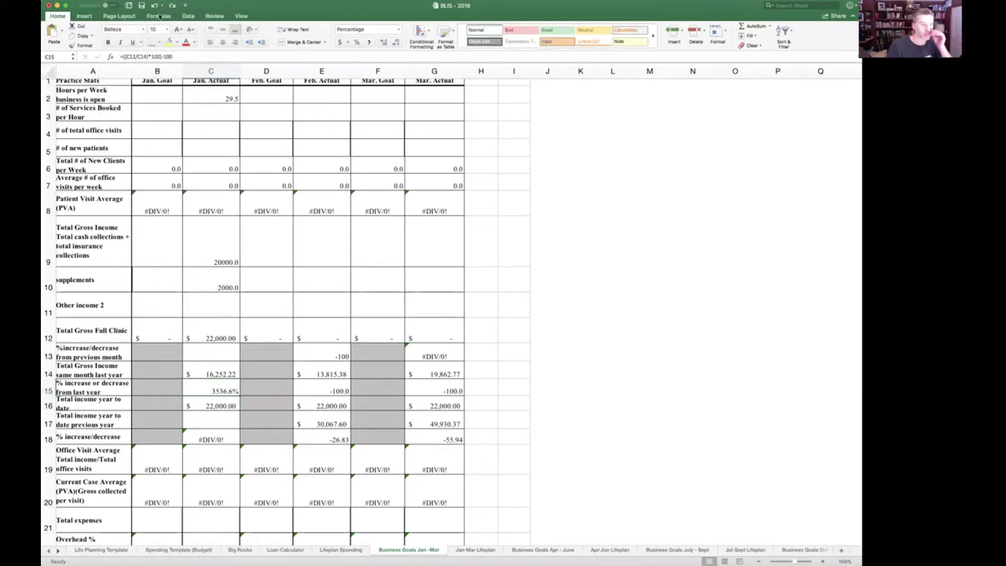
left_click(173, 1)
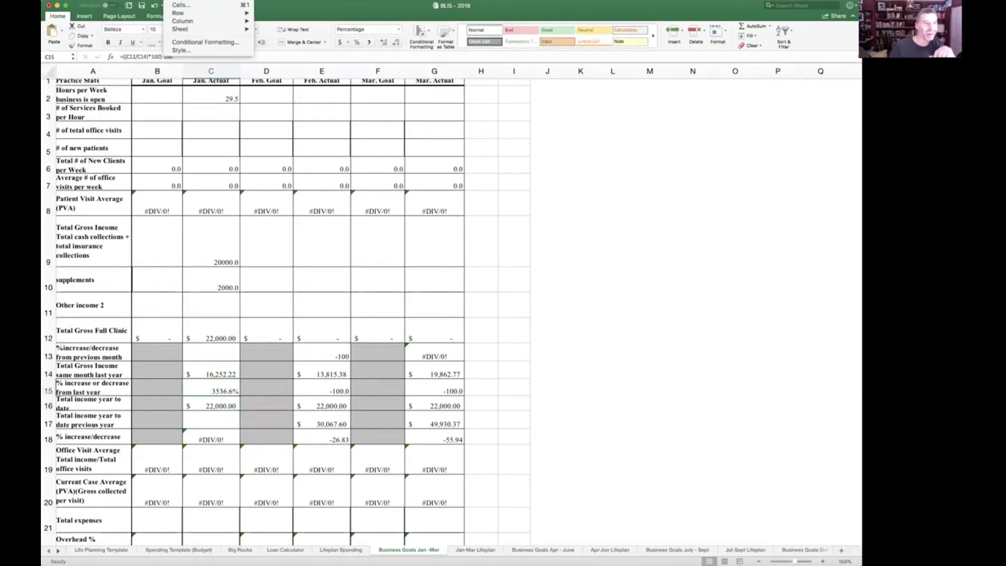
left_click(181, 5)
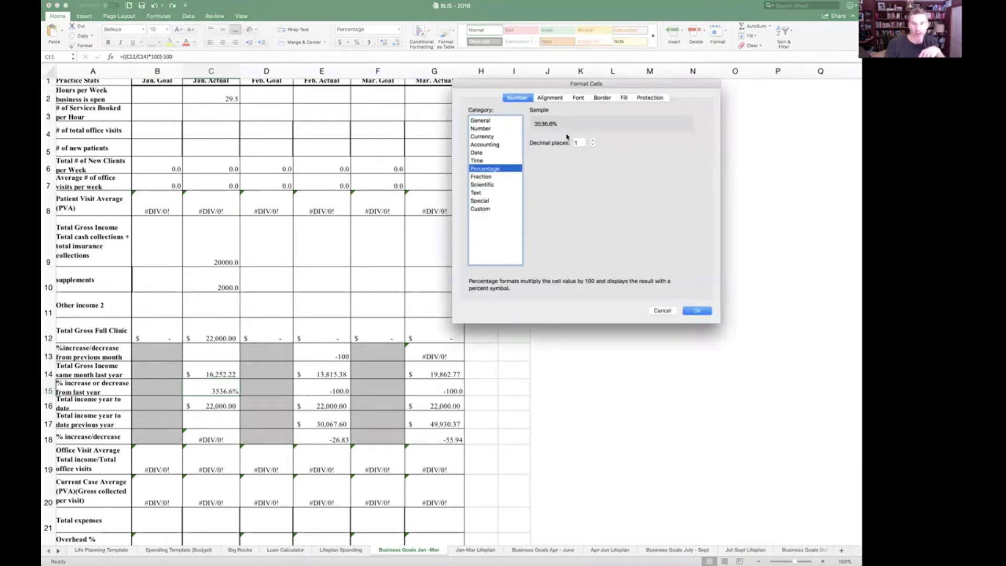
left_click(488, 121)
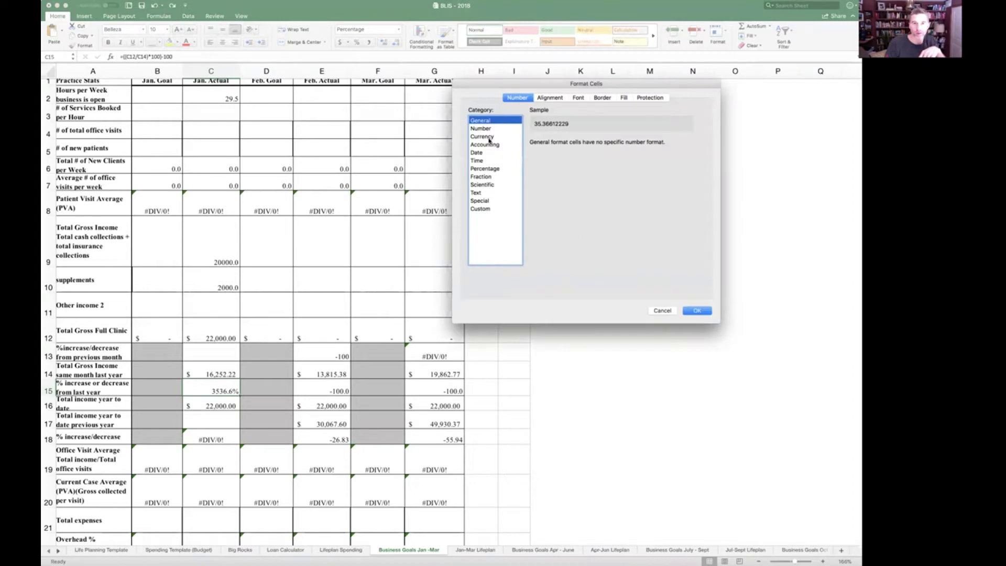
left_click(486, 128)
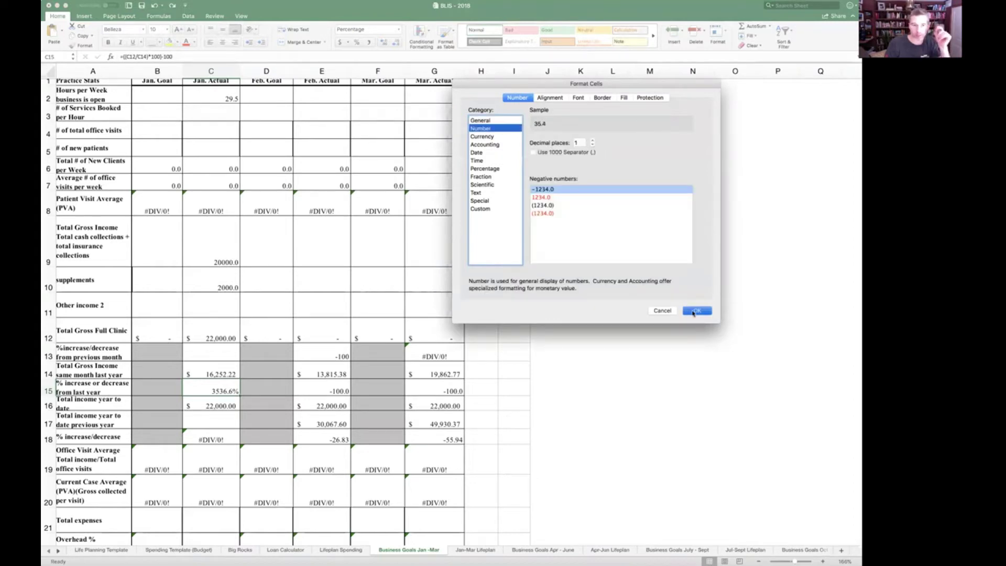
left_click(694, 313)
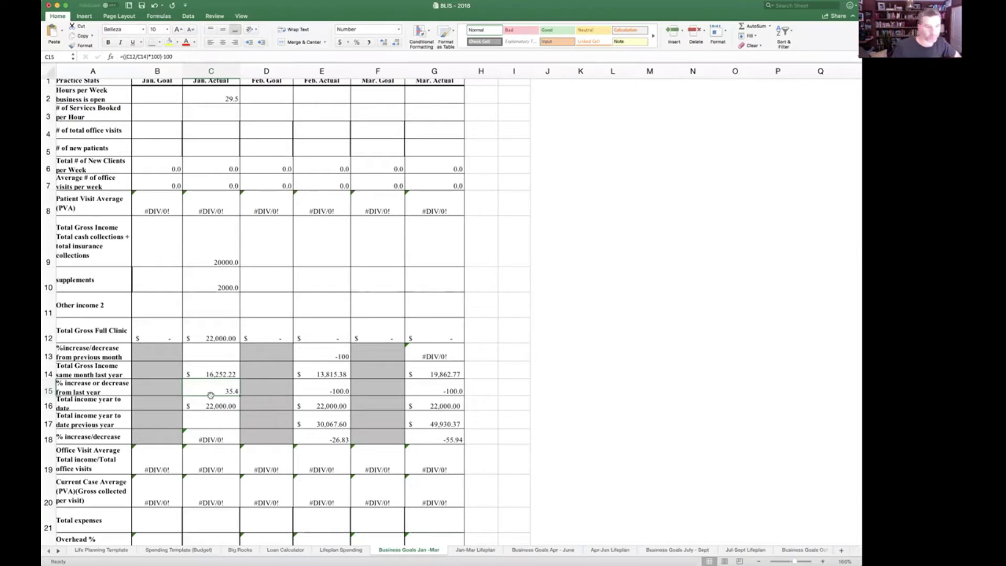
Step: Enter 16252 as January's actual Total income year to date previous year
left_click(199, 421)
scroll(199, 421, "right", 1)
scroll(199, 421, "left", 1)
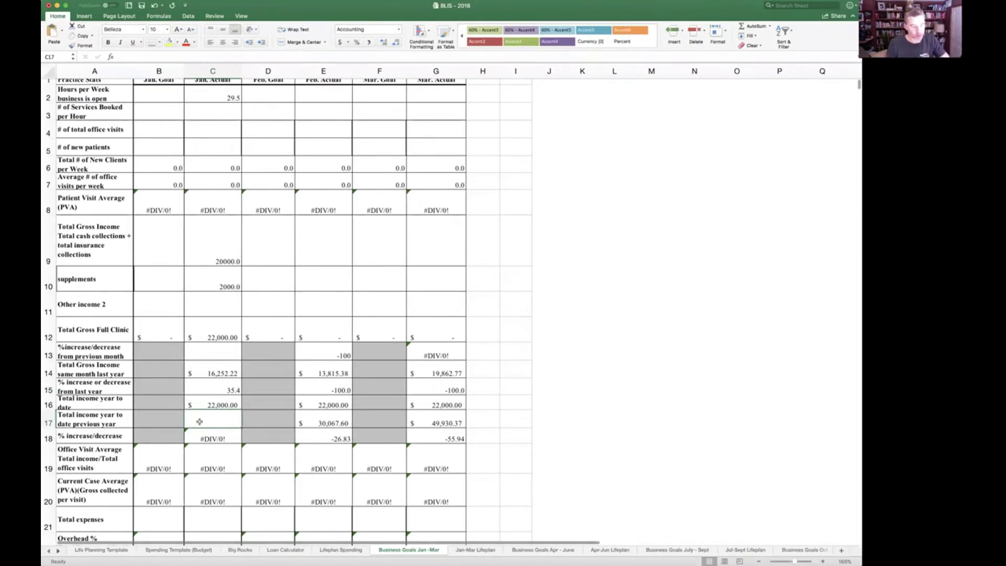
type("162")
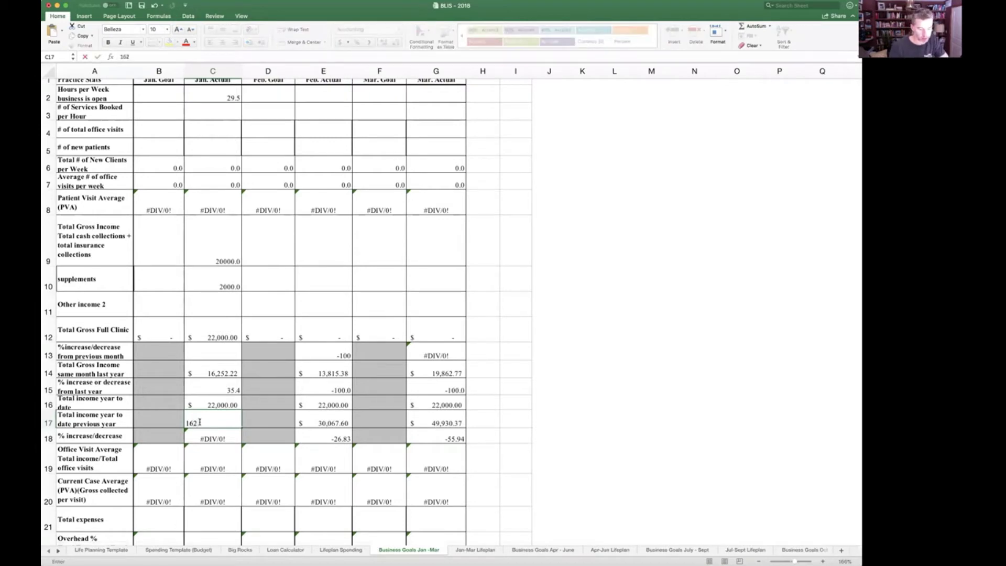
type("52")
key("Return")
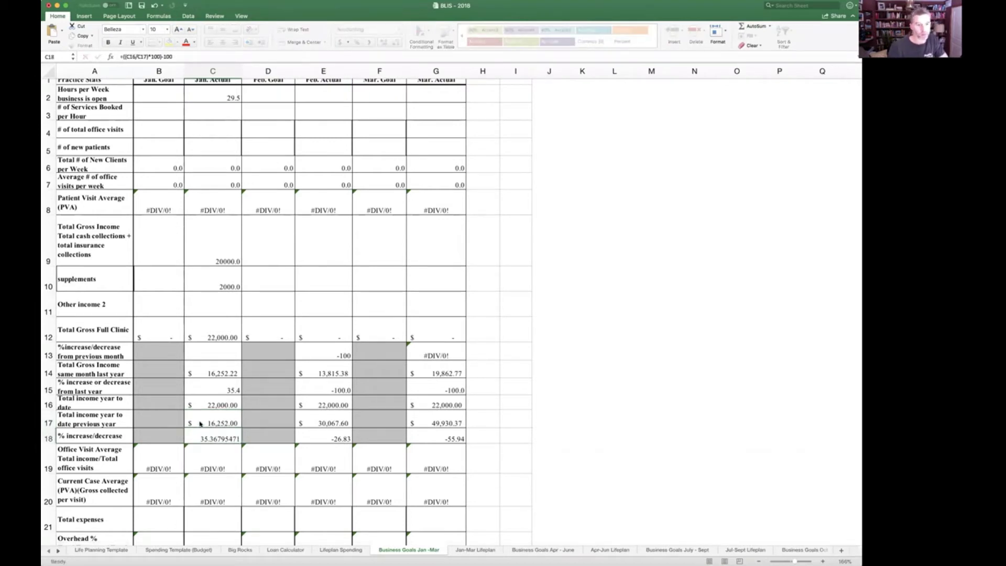
Step: Enter February's actual figures: 20000 for Total Gross Income and 2000 for supplements
key("Up")
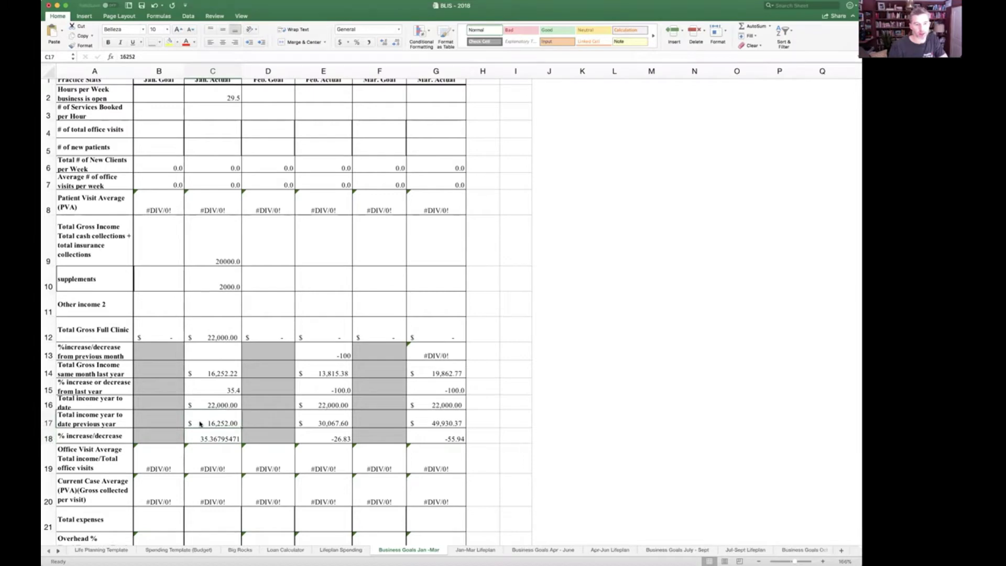
key("Right")
key("Right")
key("Up")
key("Up")
key("Up")
key("Up")
key("Up")
key("Up")
key("Up")
key("Up")
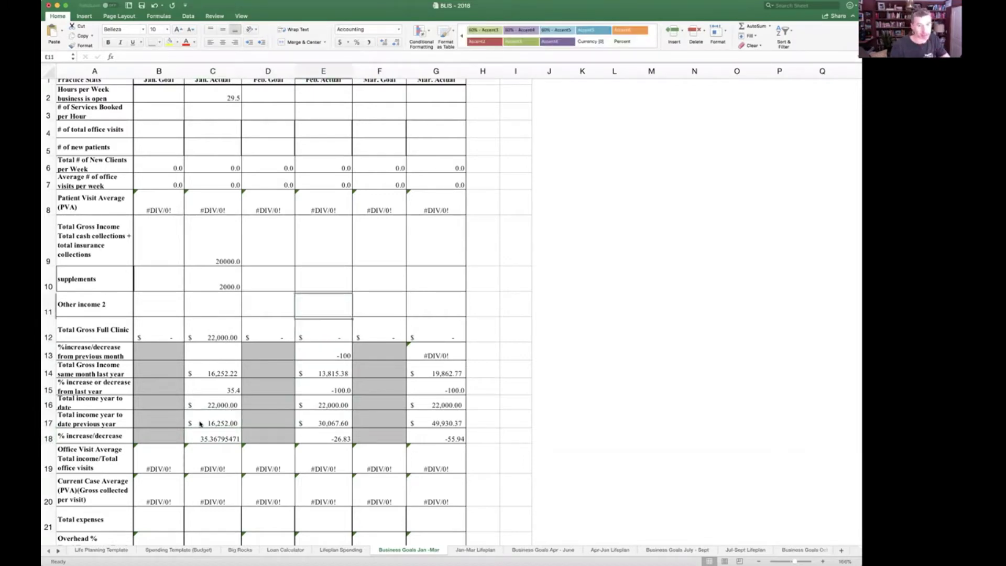
type("20000")
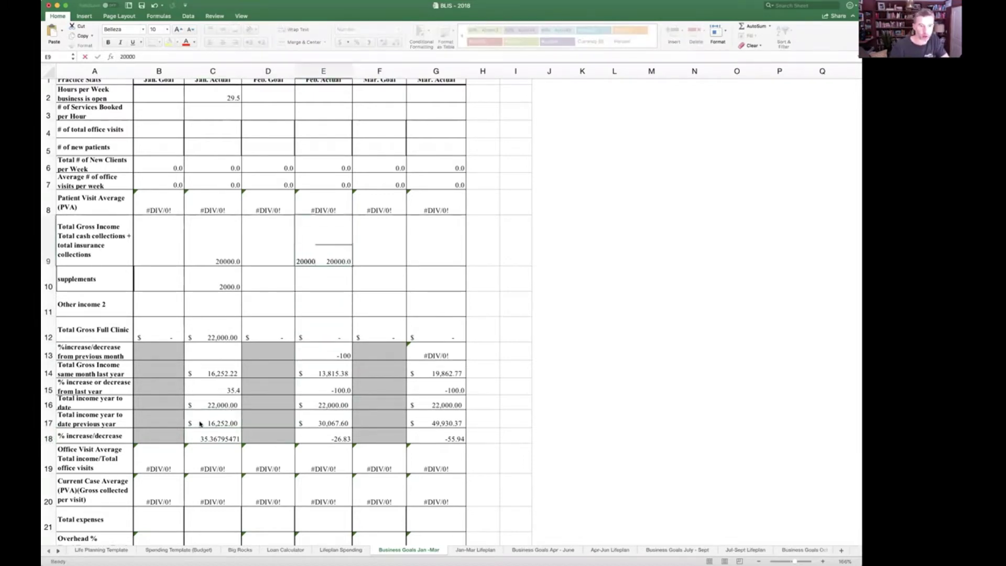
key("Return")
type("200")
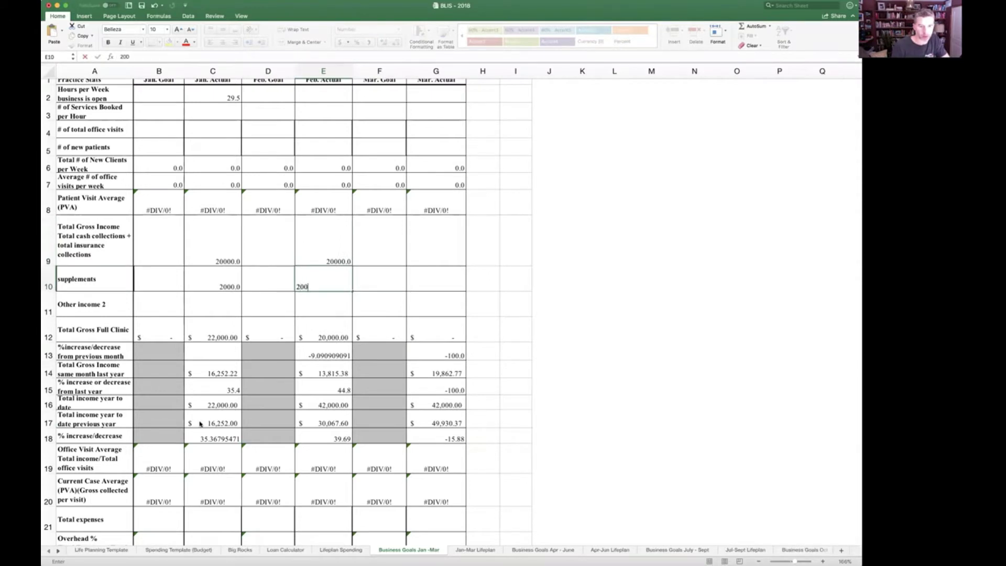
type("0")
key("Return")
Step: Examine February's same-month-last-year income, year-to-date totals and percentage change formulas in rows 14 to 18
key("Down")
key("Down")
key("Down")
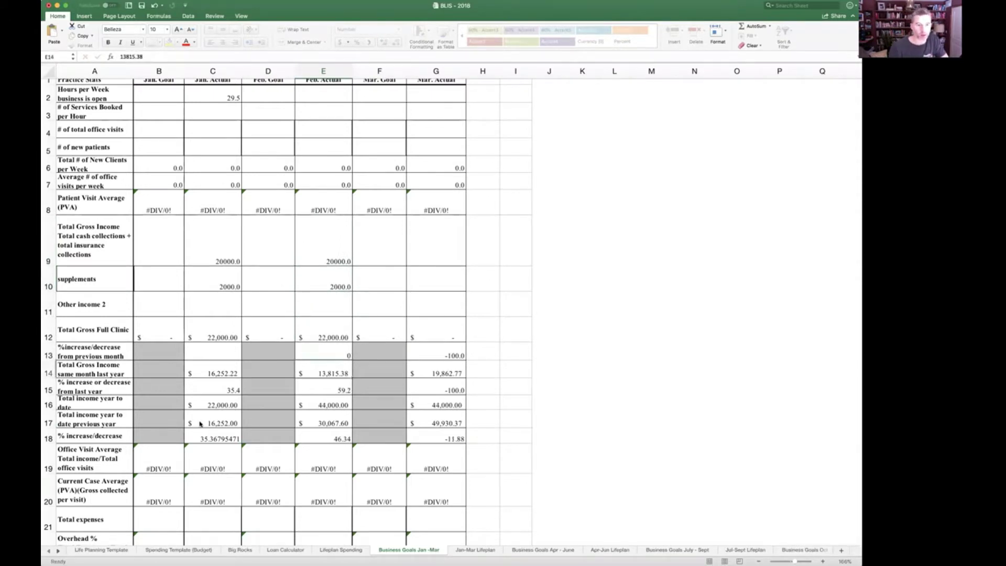
key("Down")
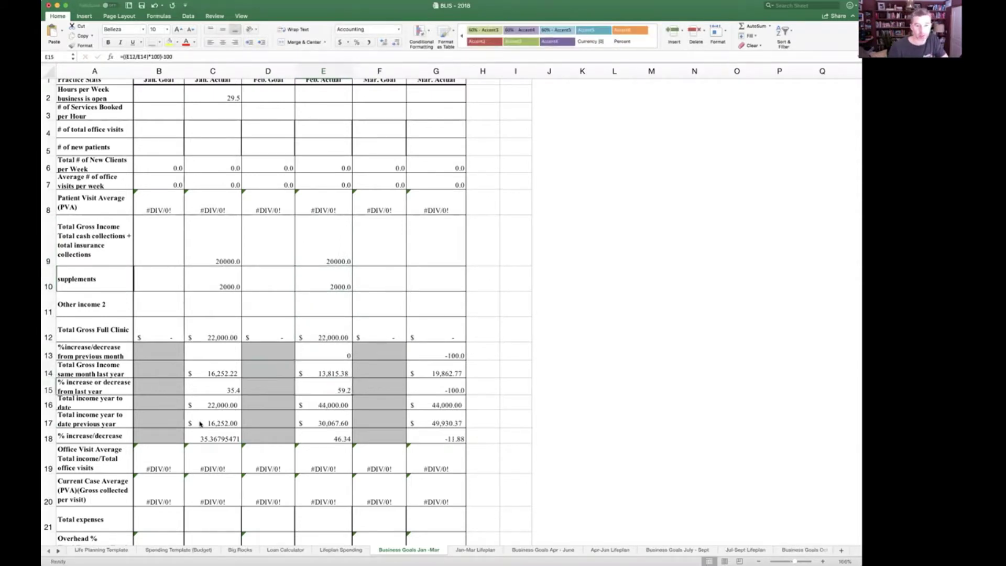
key("Down")
key("Down")
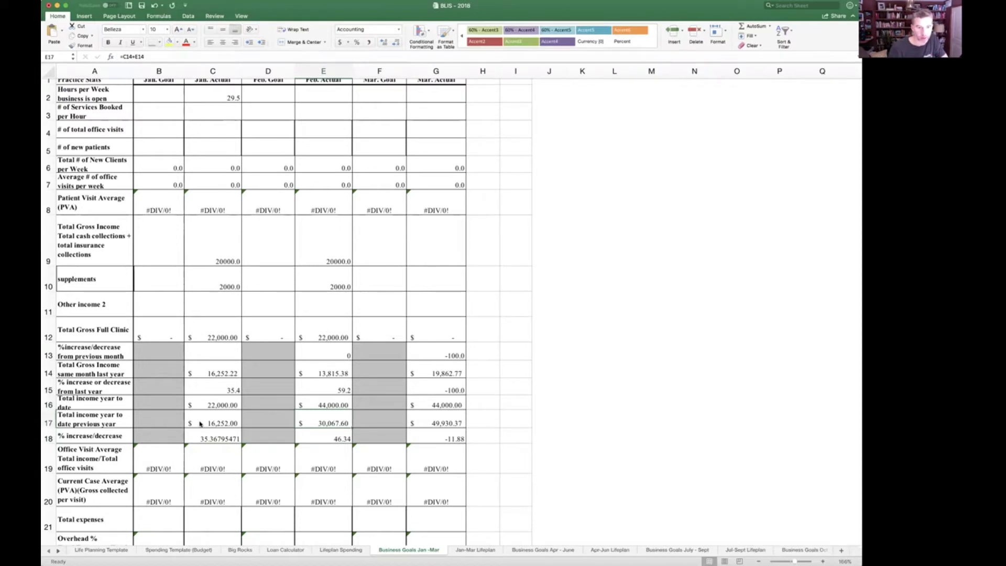
key("Down")
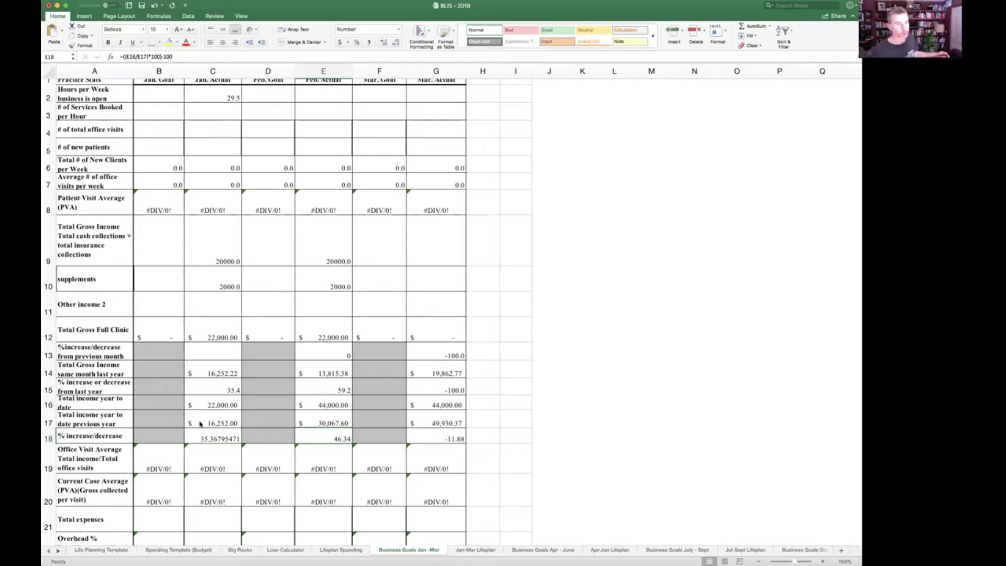
Step: Examine the formulas for February's actual percentage change from the previous month and its Total Gross Full Clinic
left_click(323, 357)
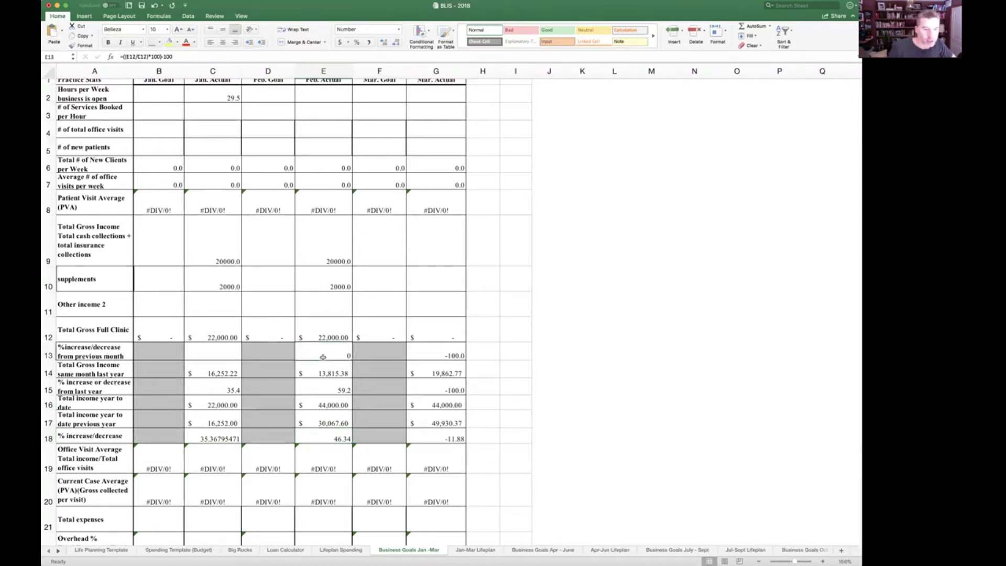
left_click(179, 55)
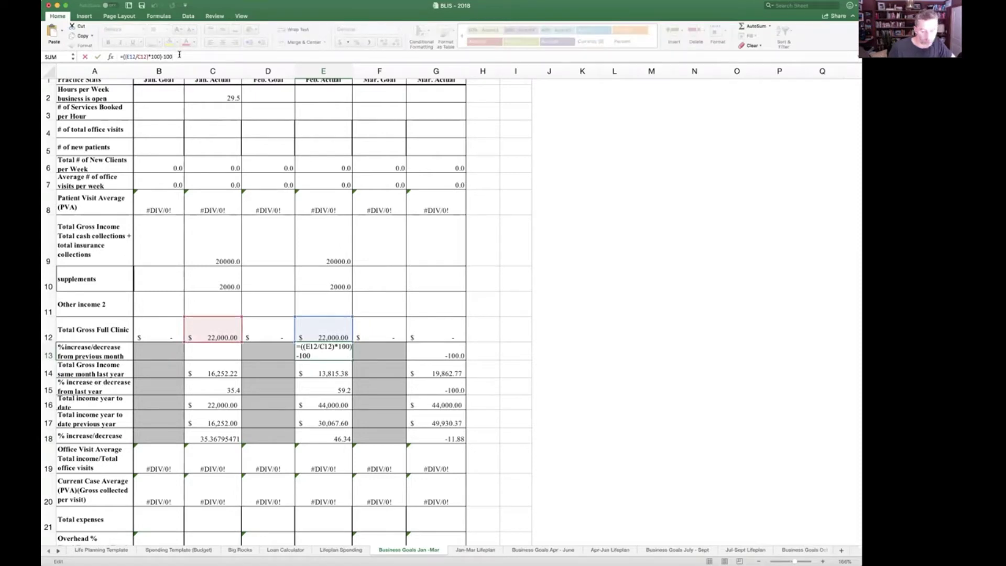
key("Return")
left_click(326, 334)
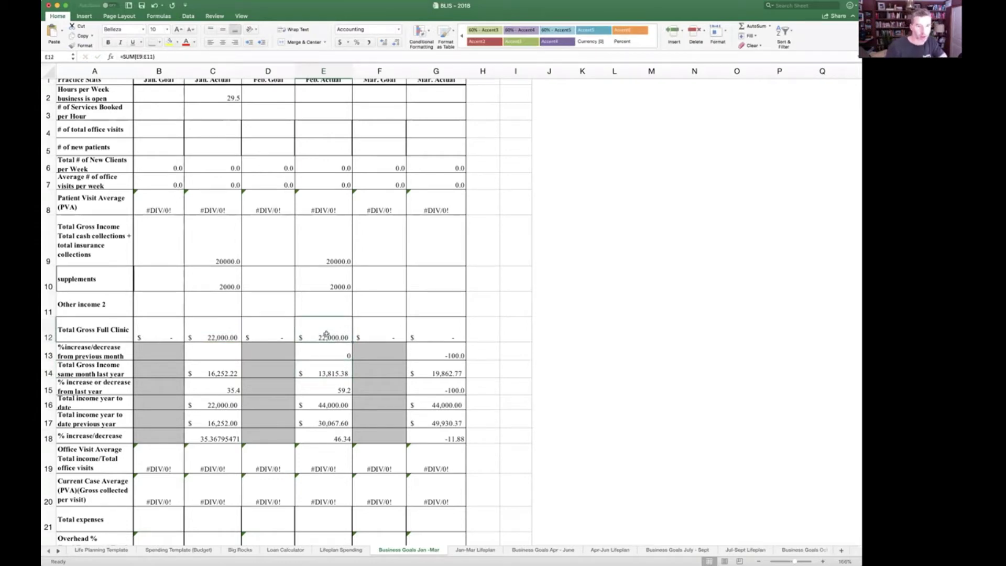
Step: Set February's actual supplements to 4000 and check the percentage change from the previous month
left_click(345, 286)
type("4000")
key("Return")
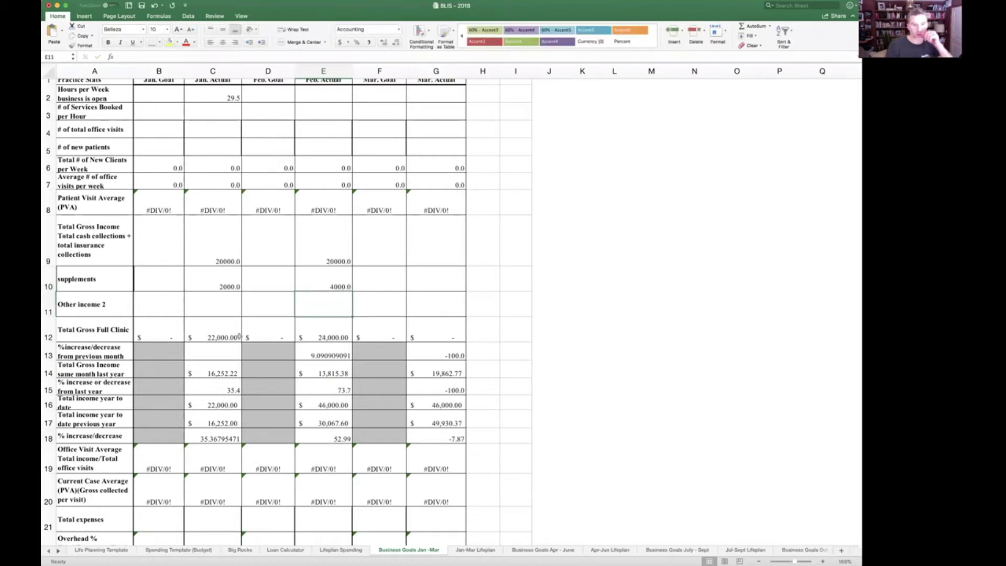
left_click(318, 358)
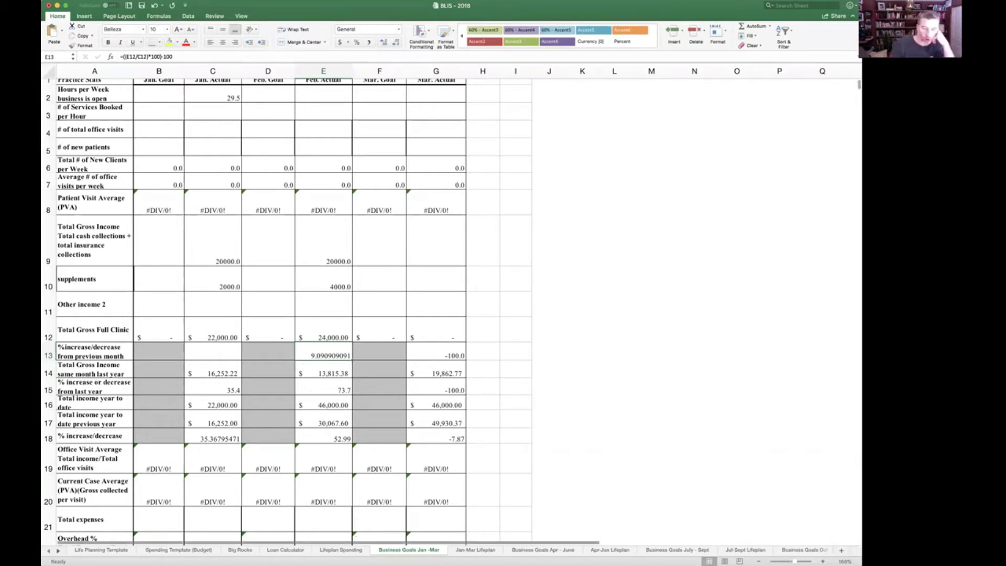
Step: Examine the lifestyle cost categories on the Lifeplan Spending sheet, from Food/Household through Recreation and Miscellaneous to the yearly total
left_click(340, 550)
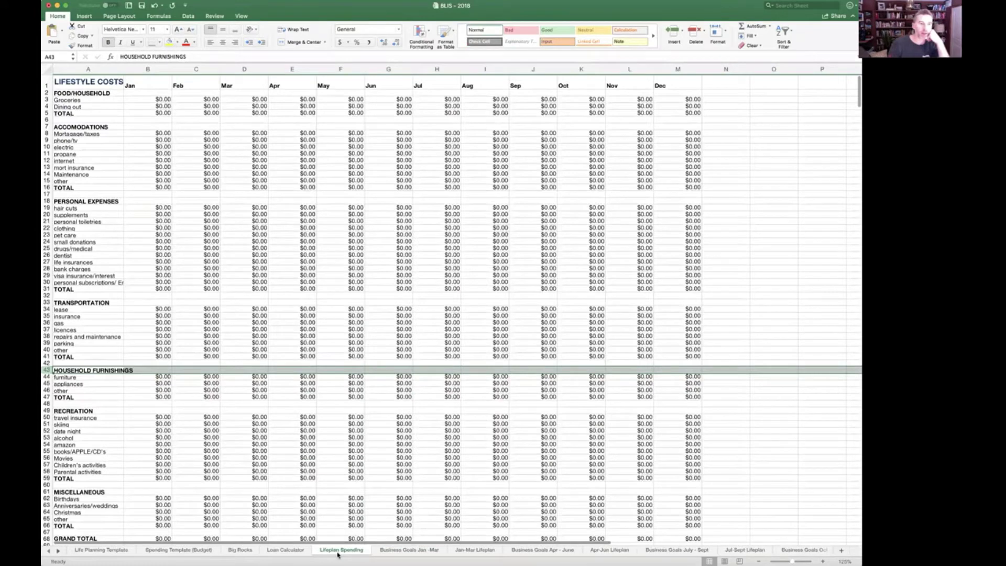
scroll(139, 441, "down", 1)
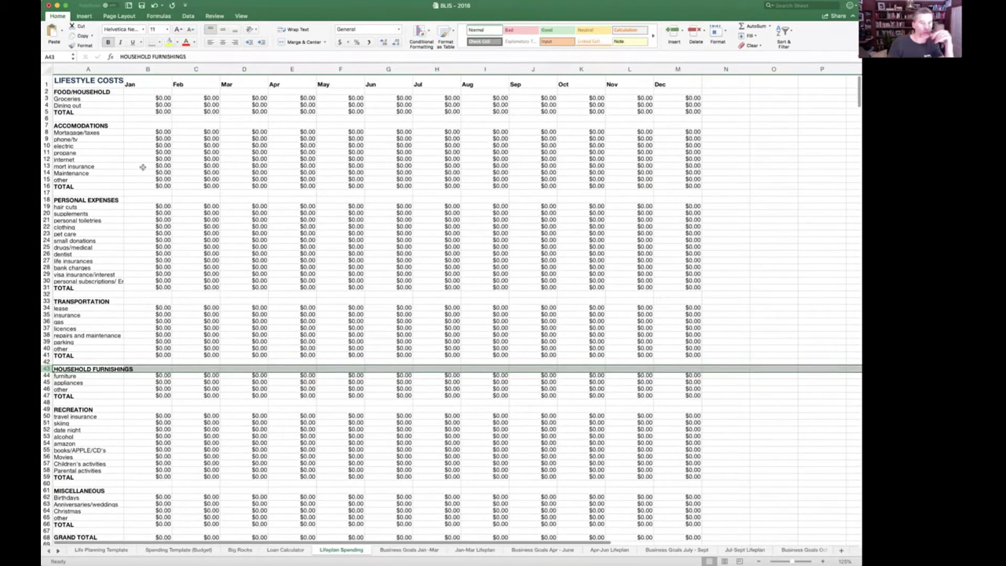
scroll(163, 360, "down", 5)
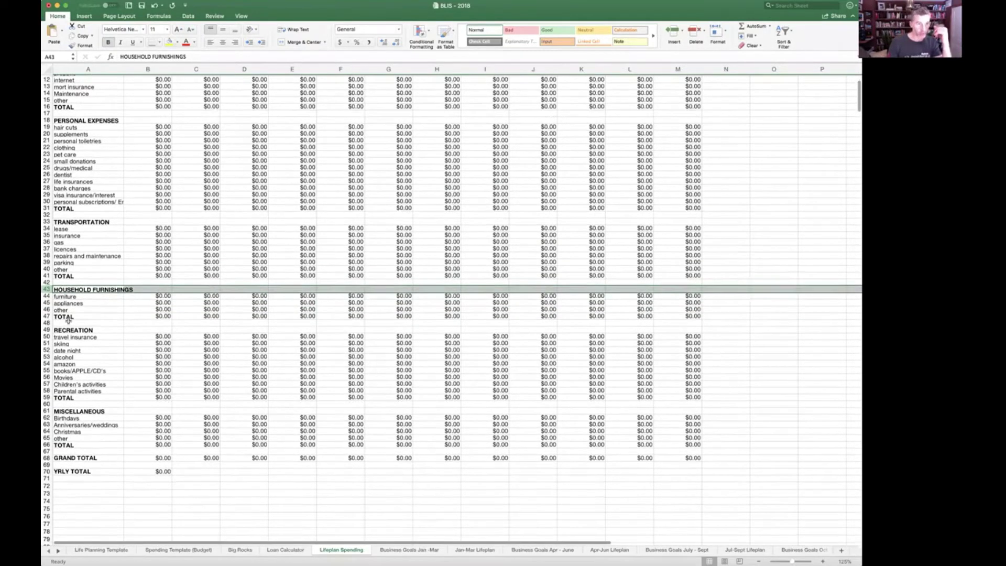
left_click(70, 331)
scroll(70, 333, "right", 1)
scroll(69, 333, "left", 1)
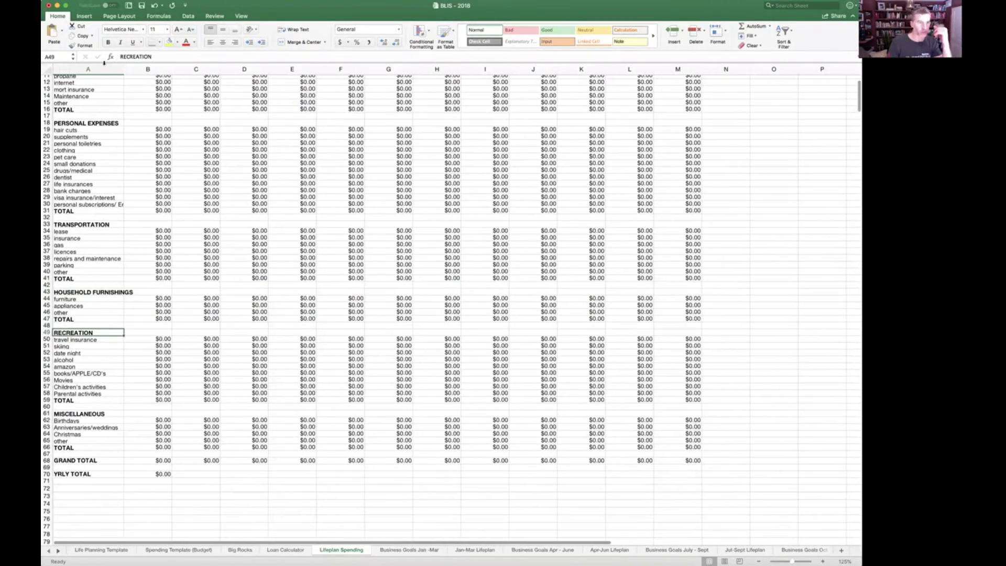
left_click(95, 413)
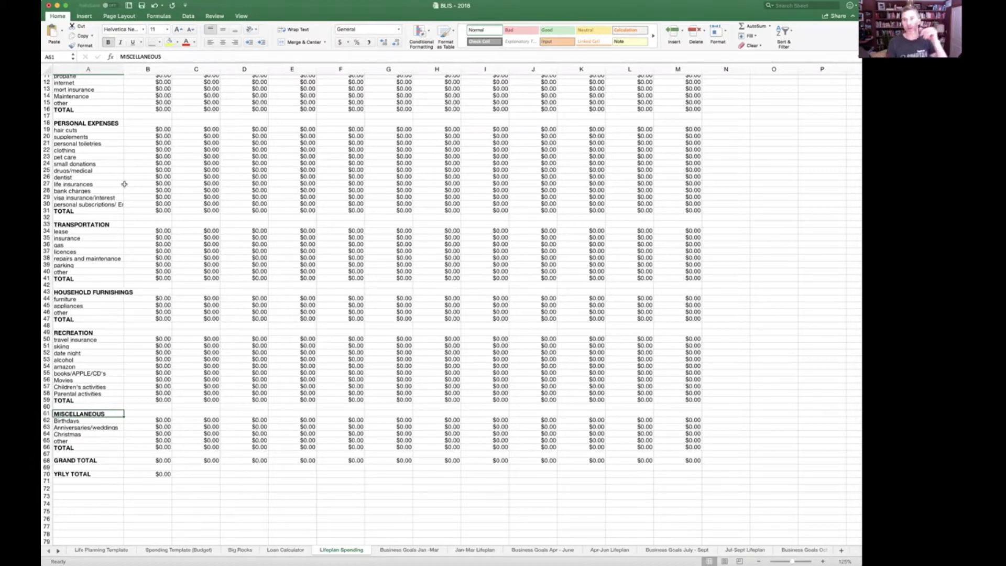
scroll(121, 191, "up", 2)
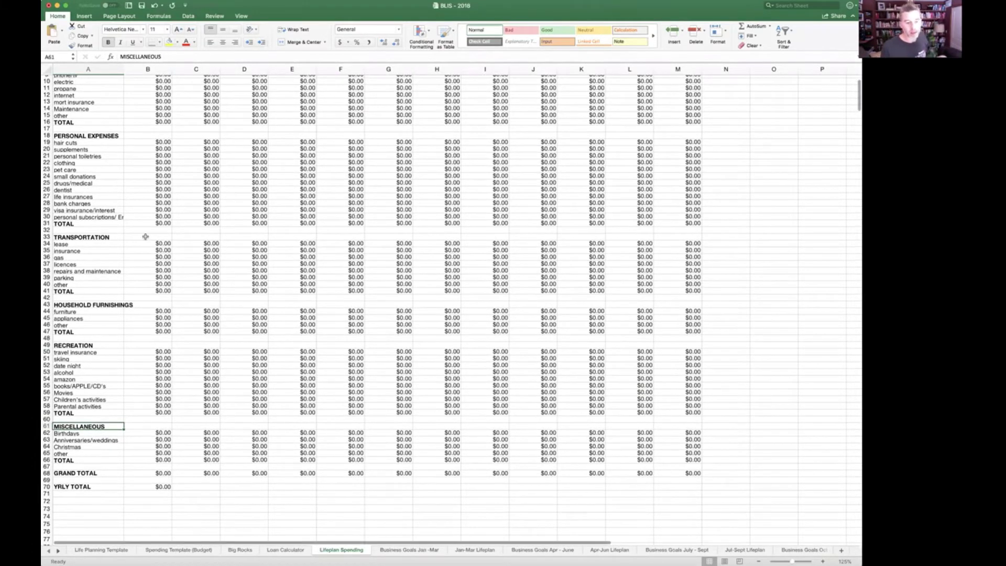
Step: Replace the Future Year(s) label in A14 of the Jan-Mar Lifeplan sheet with "vascetomy"
left_click(482, 550)
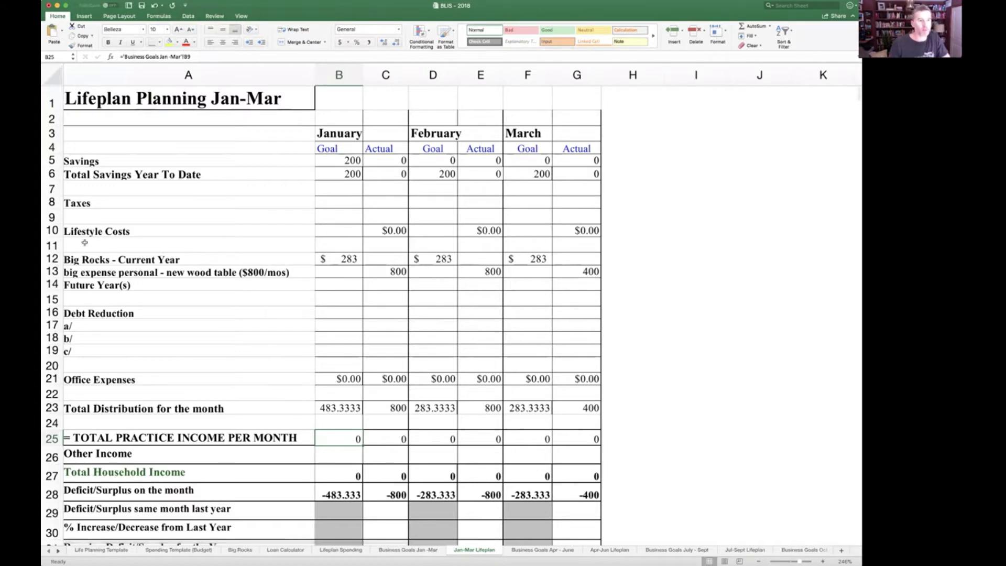
left_click(93, 289)
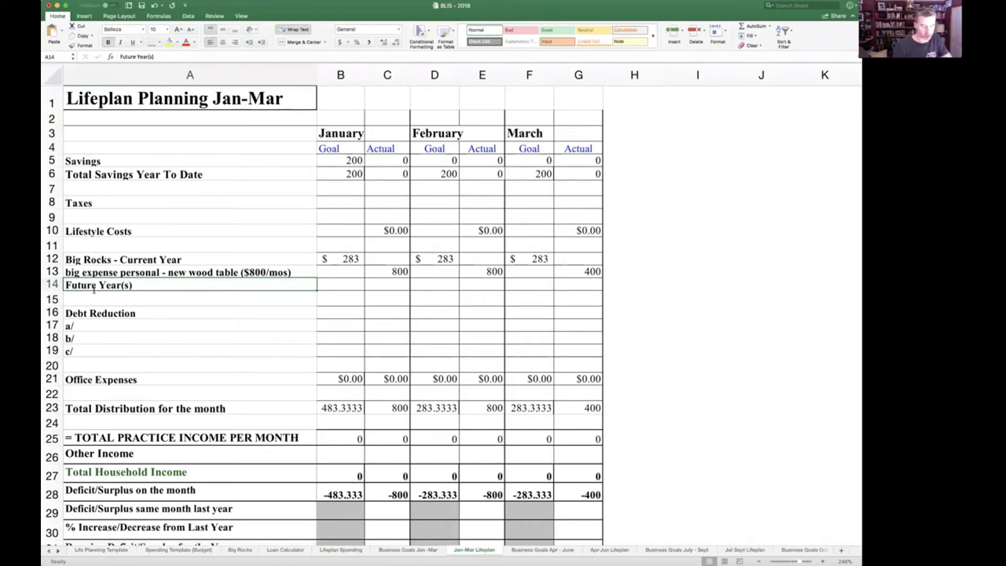
type("new")
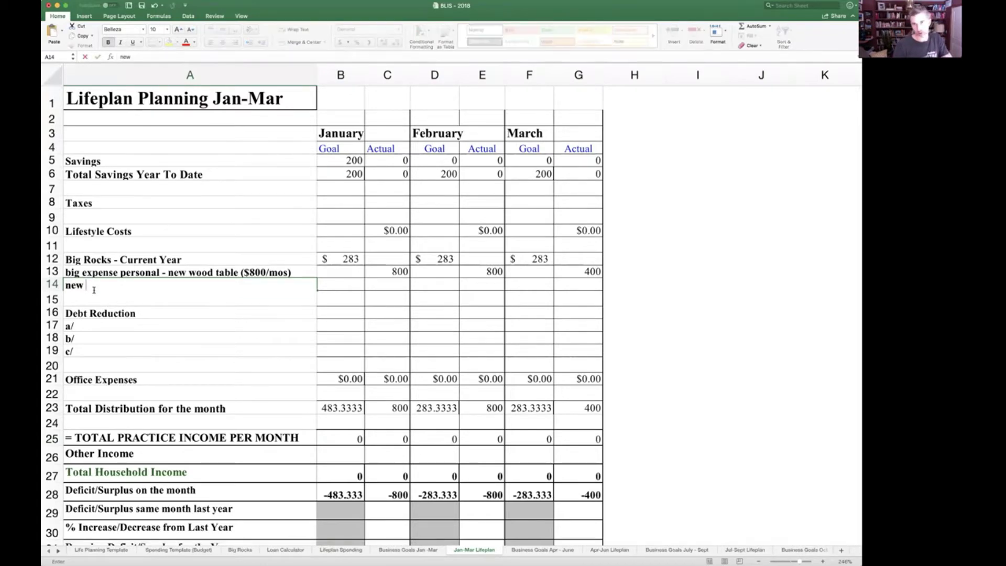
key("BackSpace")
key("BackSpace")
key("BackSpace")
key("BackSpace")
type("vascetomjy")
key("BackSpace")
key("BackSpace")
type("y")
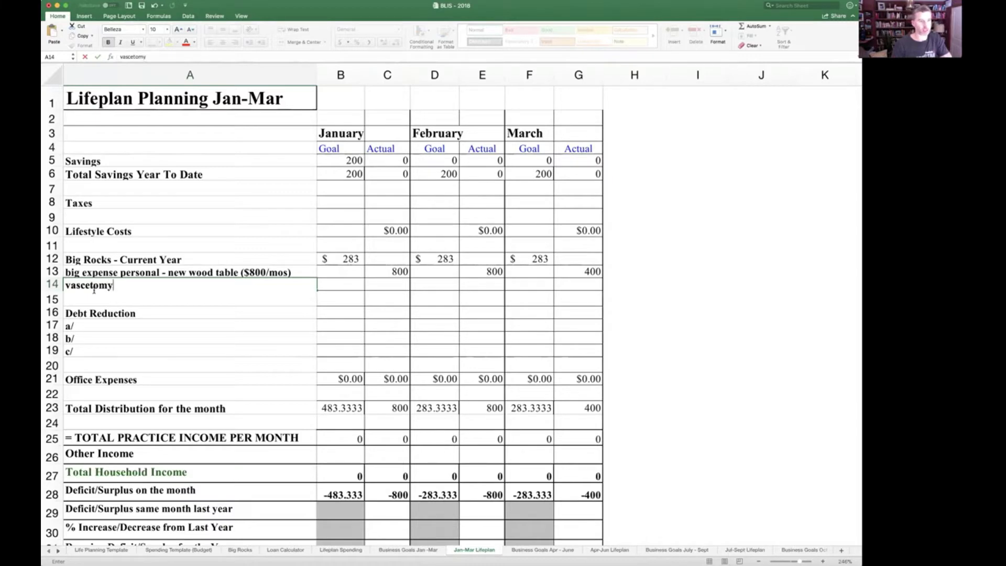
Step: Enter 750 as February's actual expense in the vascetomy row
key("Tab")
key("Tab")
key("Tab")
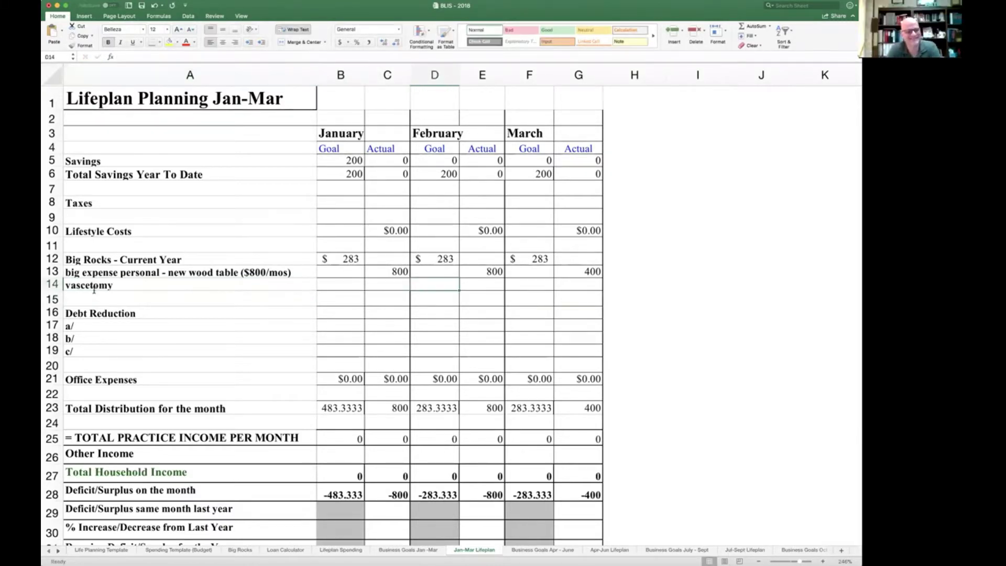
key("Tab")
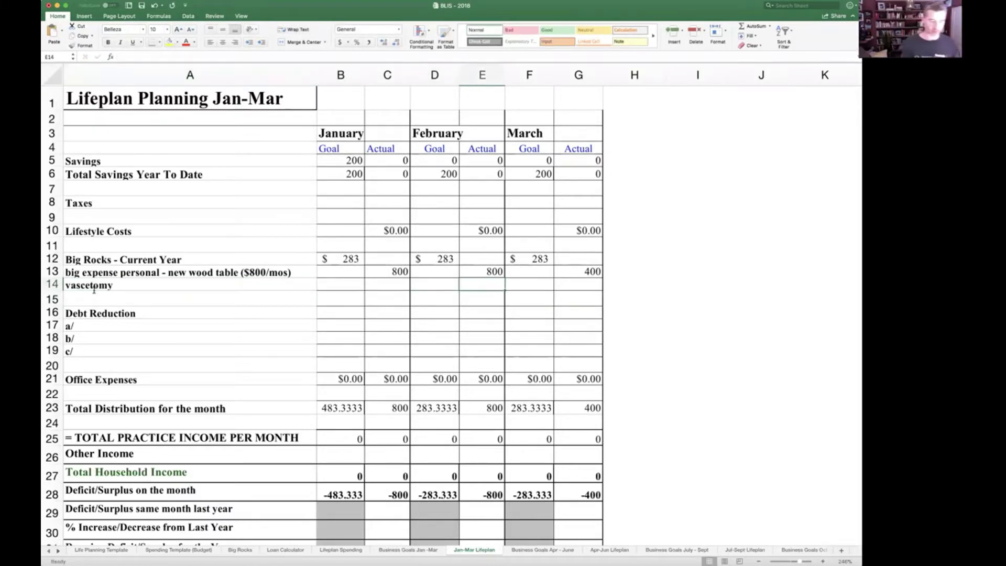
type("750")
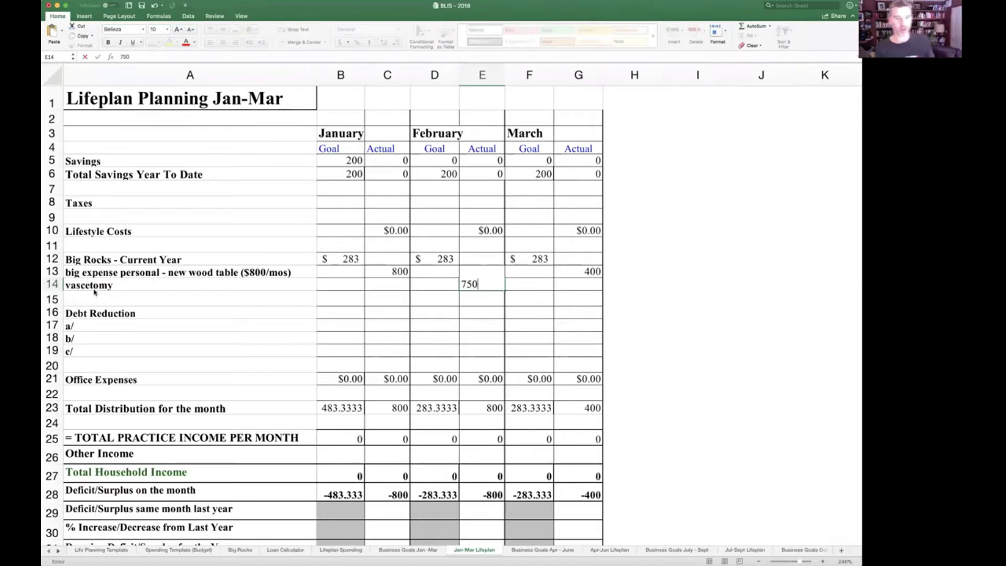
key("Return")
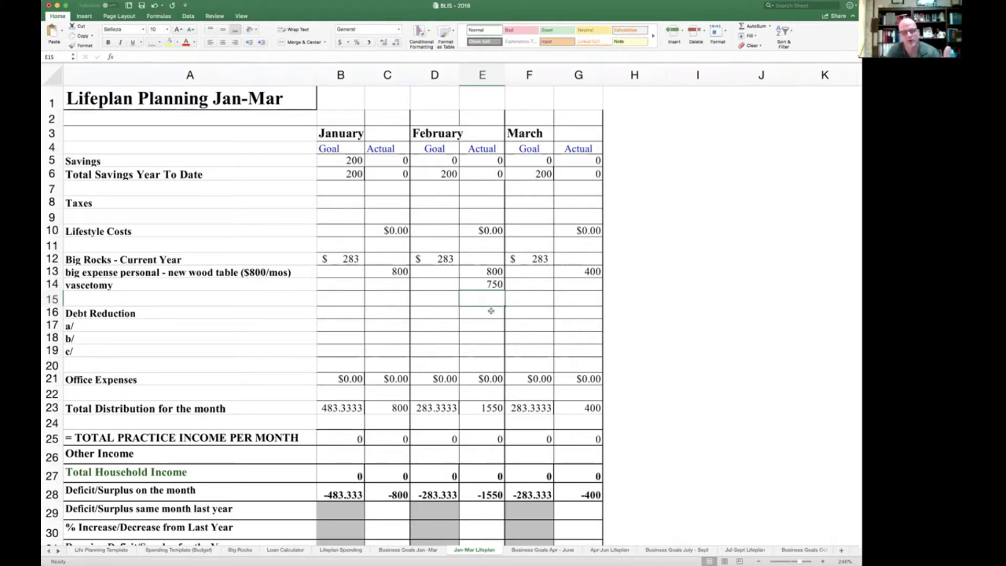
scroll(491, 312, "up", 1)
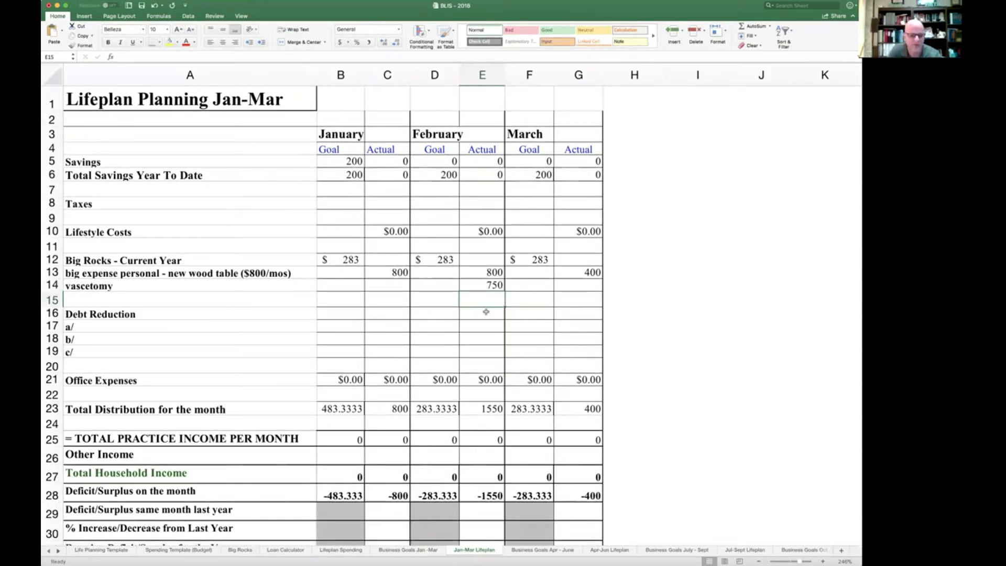
Step: Examine the Reality (Lifestyle) amounts on the Spending Template (Budget) sheet, including Advertising & Promo, Automobile, Clothing, Food and TOTALS
left_click(195, 550)
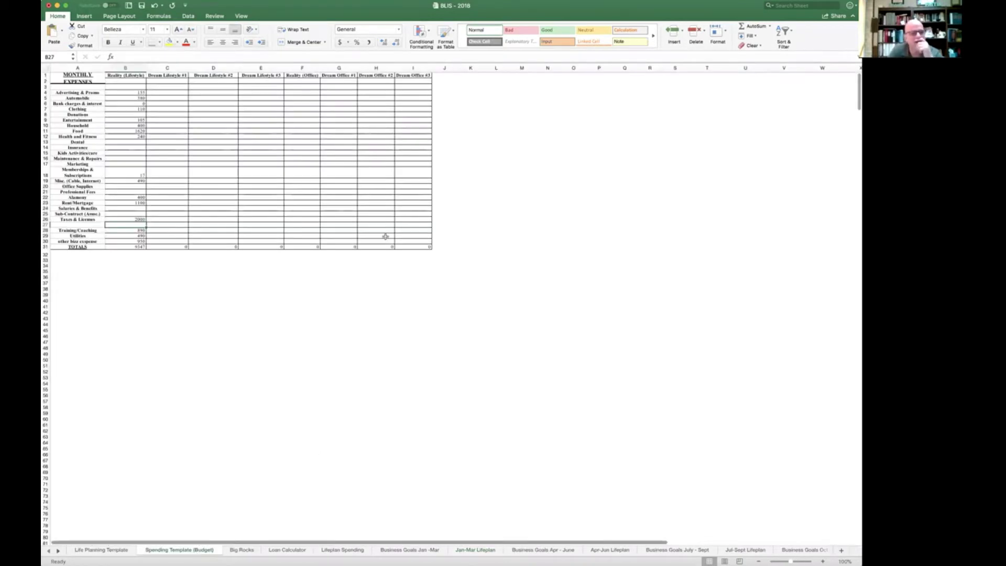
mouse_move(414, 79)
left_mouse_down()
mouse_move(348, 123)
mouse_move(46, 255)
mouse_move(48, 247)
left_mouse_up()
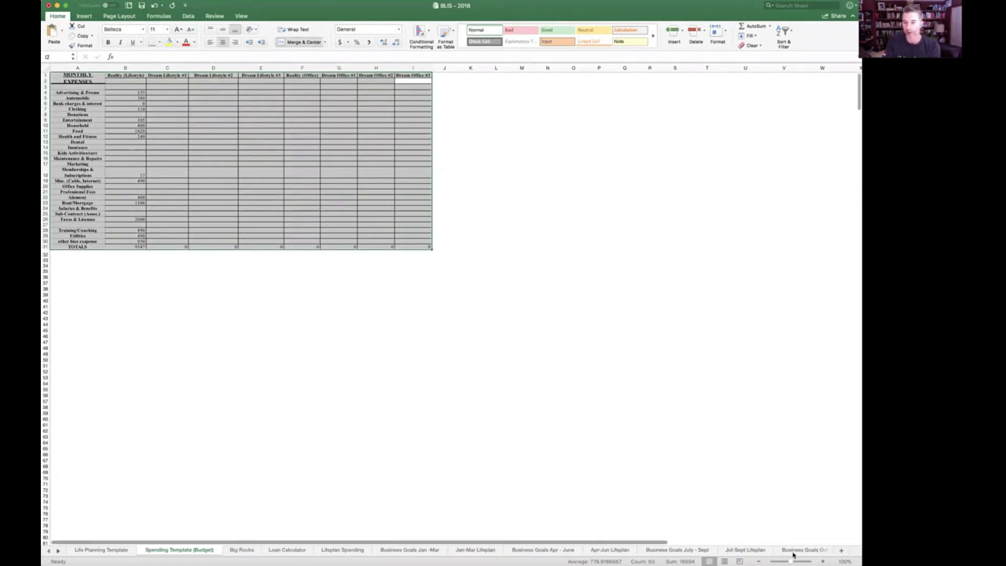
left_click_drag(791, 561, 798, 561)
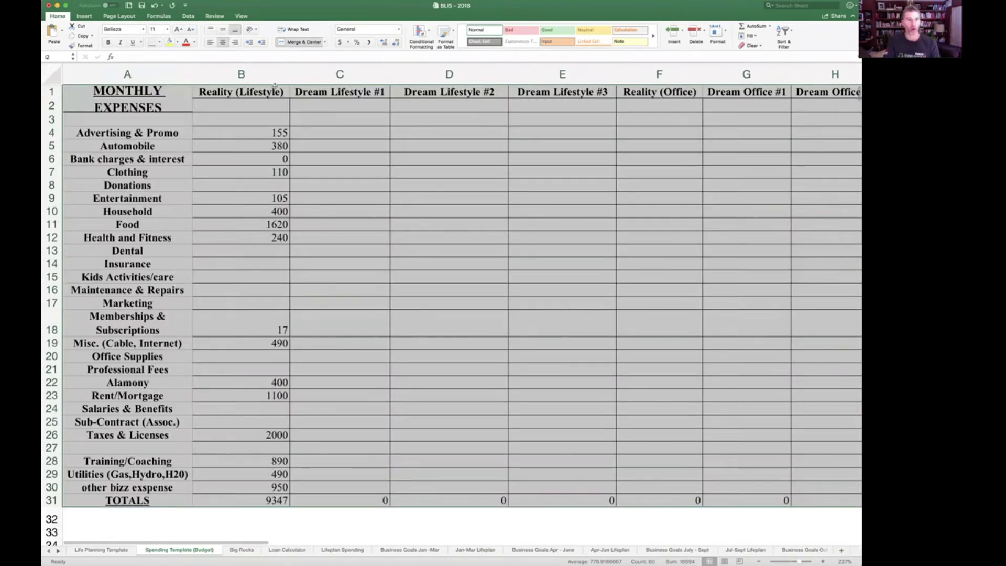
left_click(212, 115)
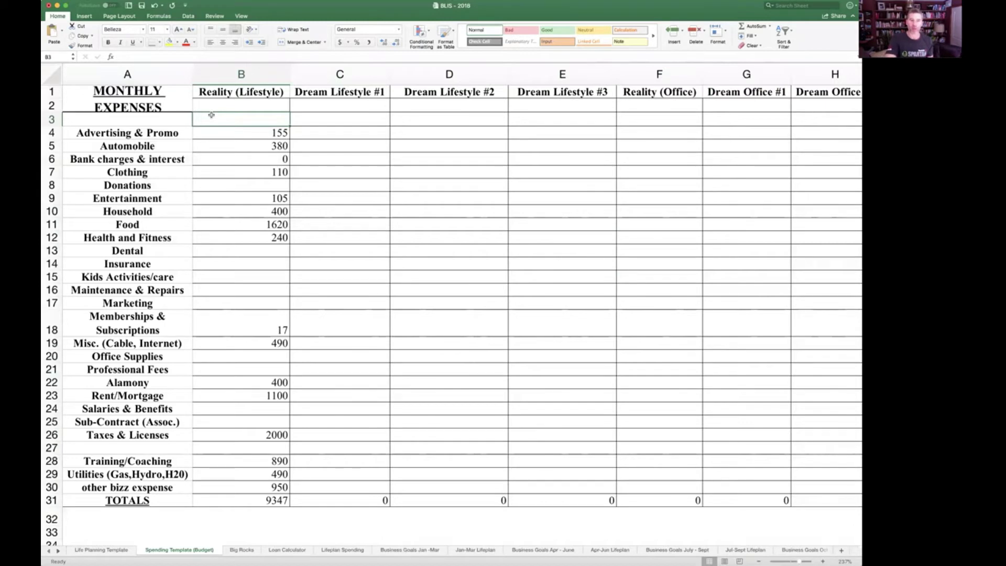
left_click(252, 90)
left_click(237, 133)
left_click(234, 148)
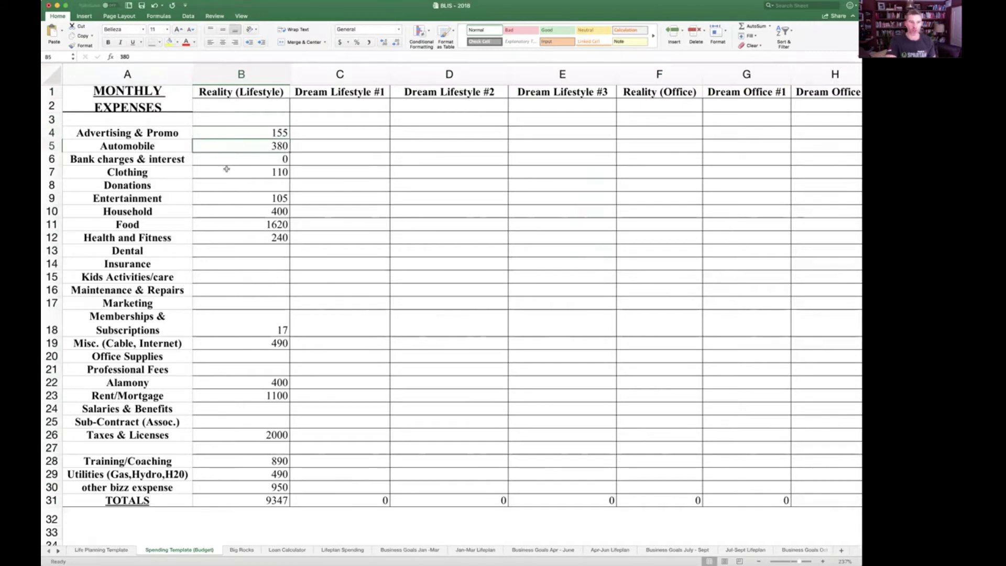
left_click(227, 169)
left_click(259, 228)
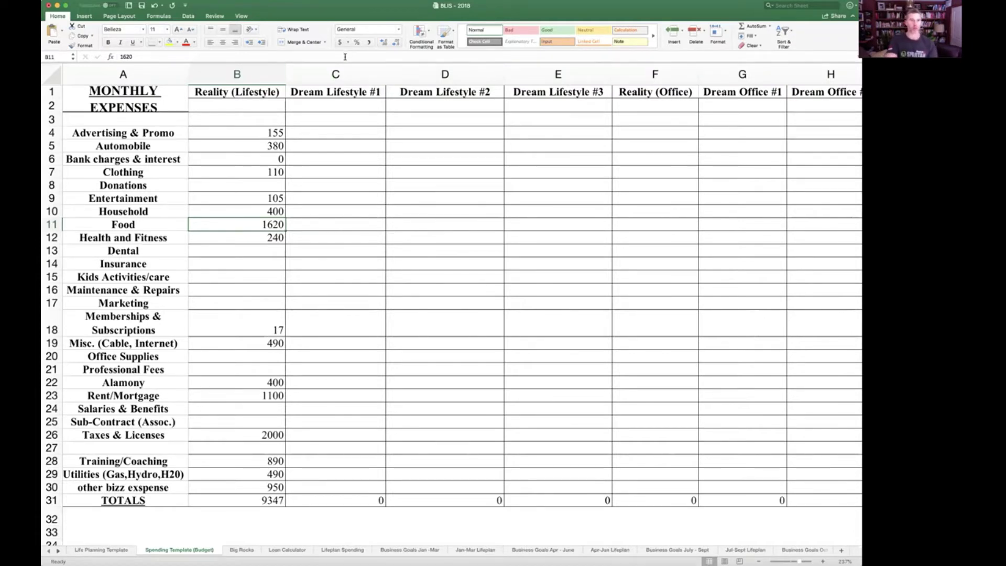
left_click(269, 501)
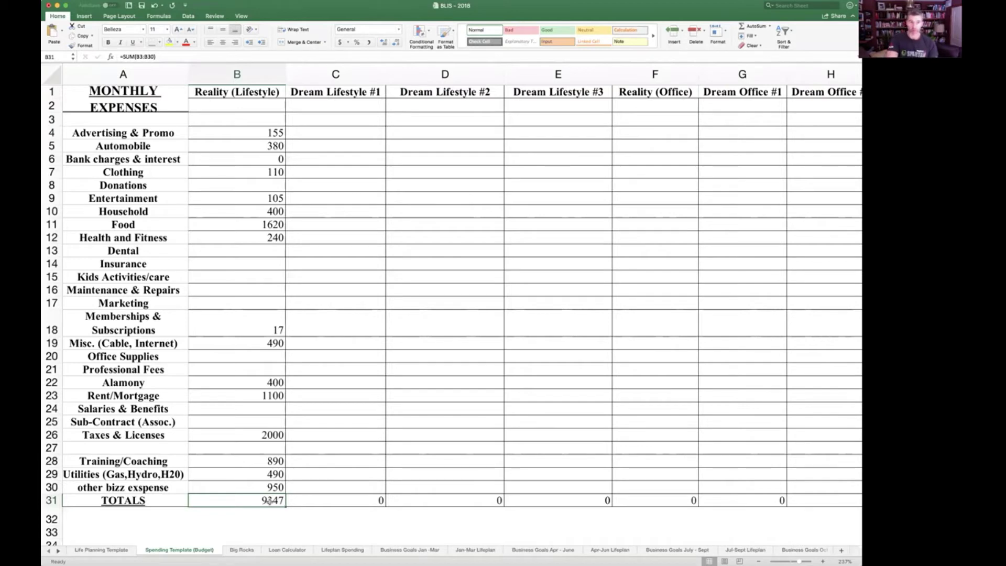
Step: Clear the Advertising & Promo amount under Reality (Lifestyle) and enter 155 for it under Reality (Office)
left_click(237, 133)
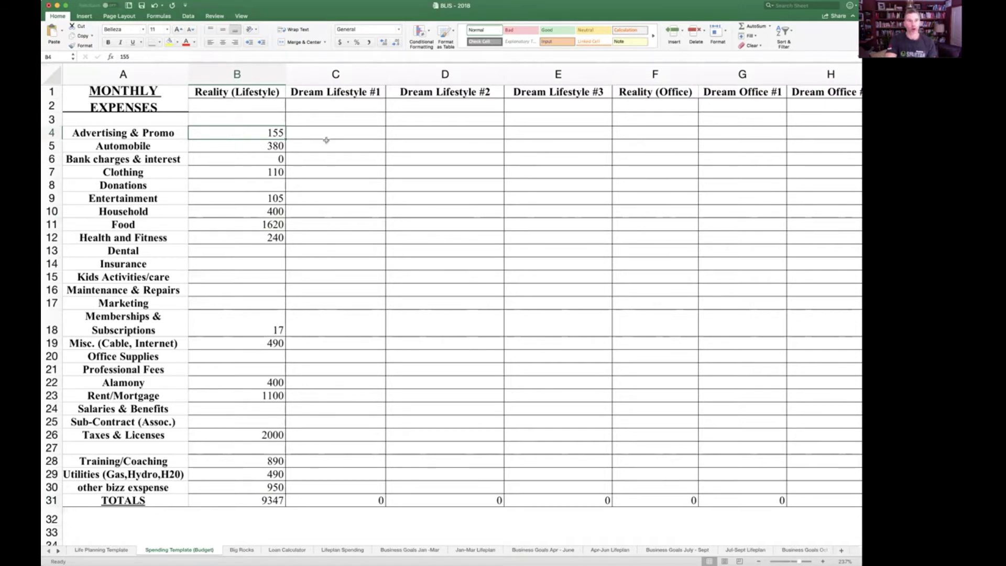
key("Delete")
left_click(292, 137)
key("Right")
key("Right")
key("Right")
type("55")
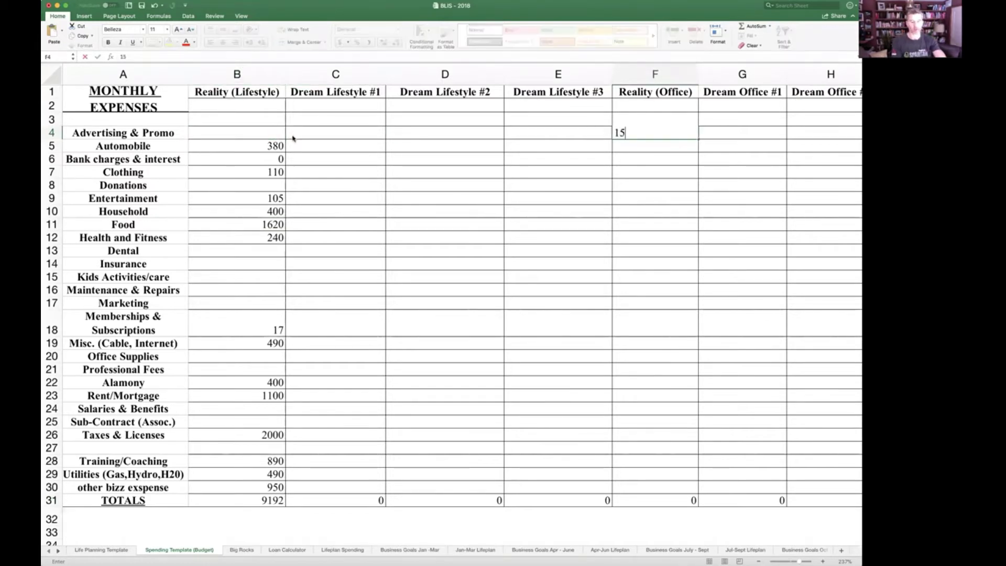
key("Return")
Step: Set Automobile to 0 under Reality (Lifestyle) and enter 380 for it under Reality (Office)
key("Left")
key("Left")
key("Left")
key("Left")
type("0")
key("Return")
type("380")
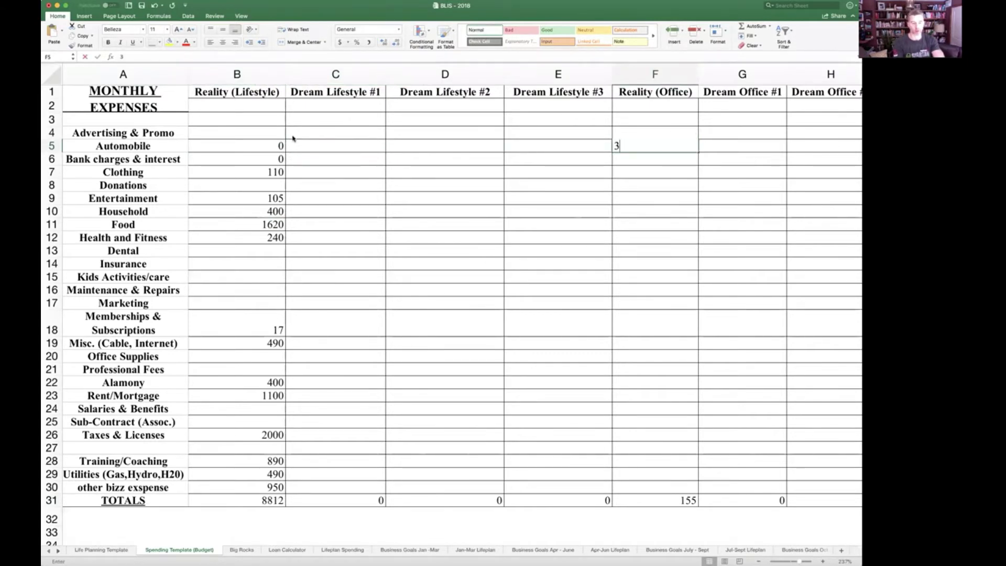
key("Return")
Step: Review the Clothing, Donations and Entertainment rows across the Reality (Lifestyle) and Reality (Office) columns
key("Down")
key("Left")
key("Left")
key("Left")
key("Left")
key("Left")
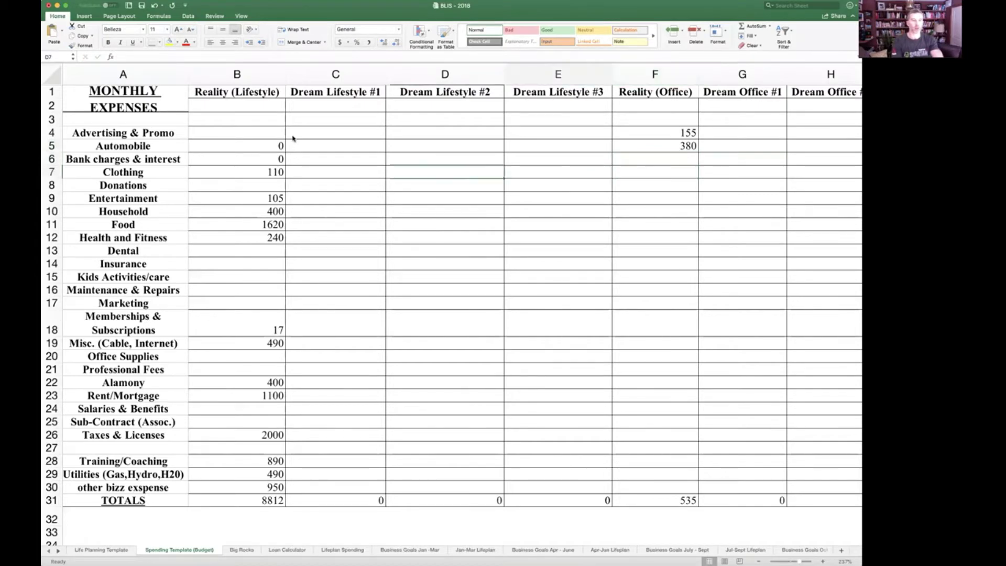
key("Down")
key("Right")
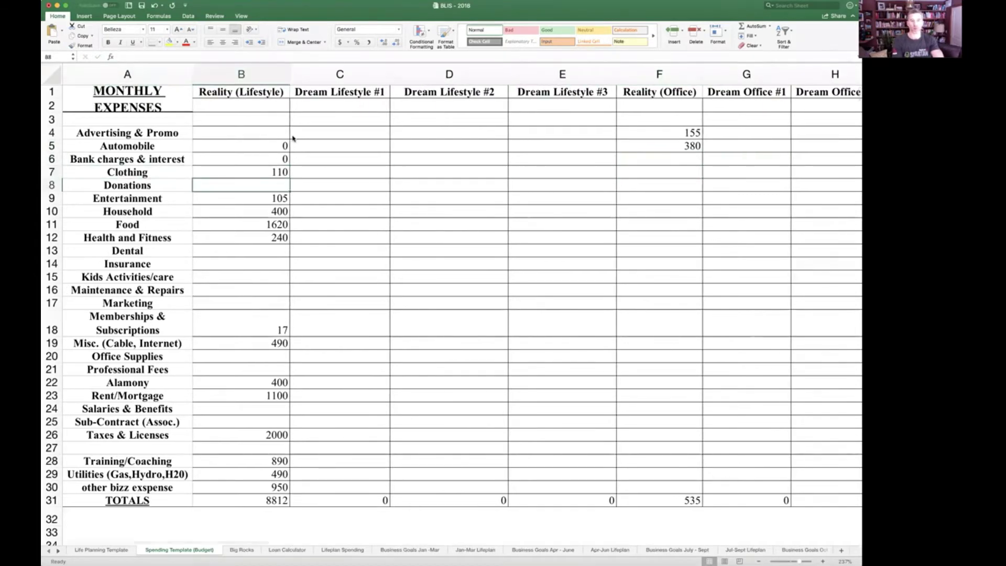
key("Right")
key("Right")
key("Right")
key("Right")
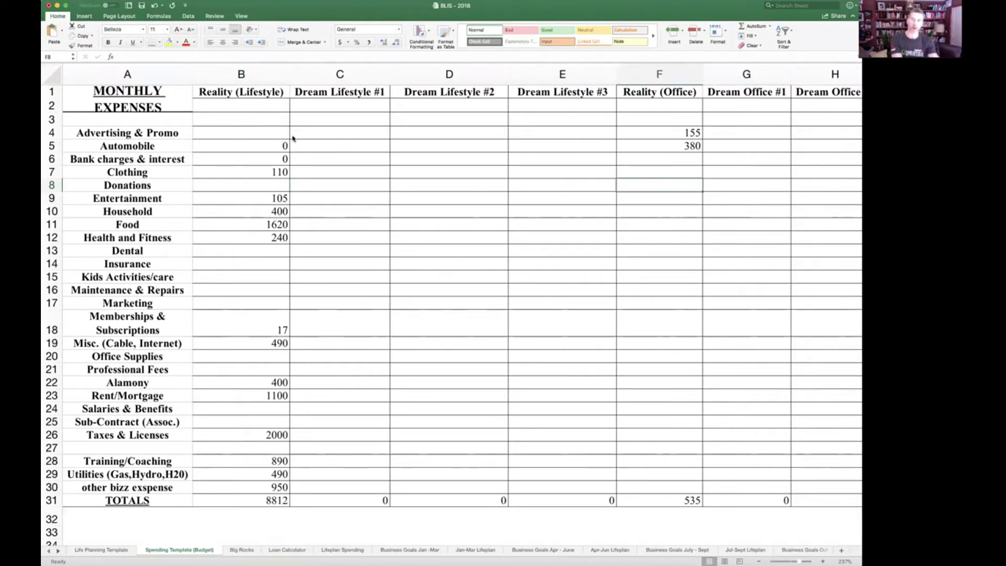
key("Left")
key("Left")
key("Left")
key("Left")
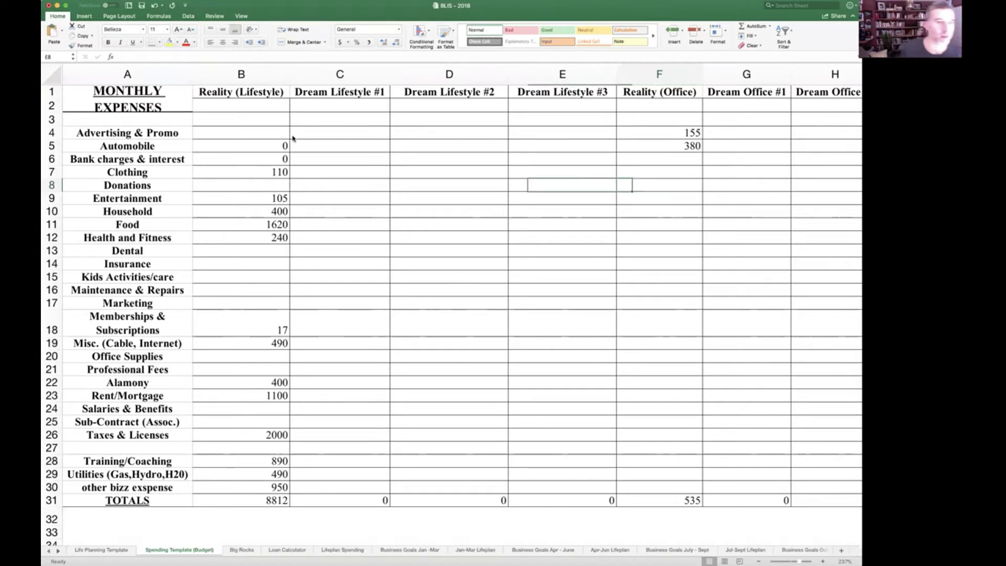
key("Down")
key("Down")
key("Down")
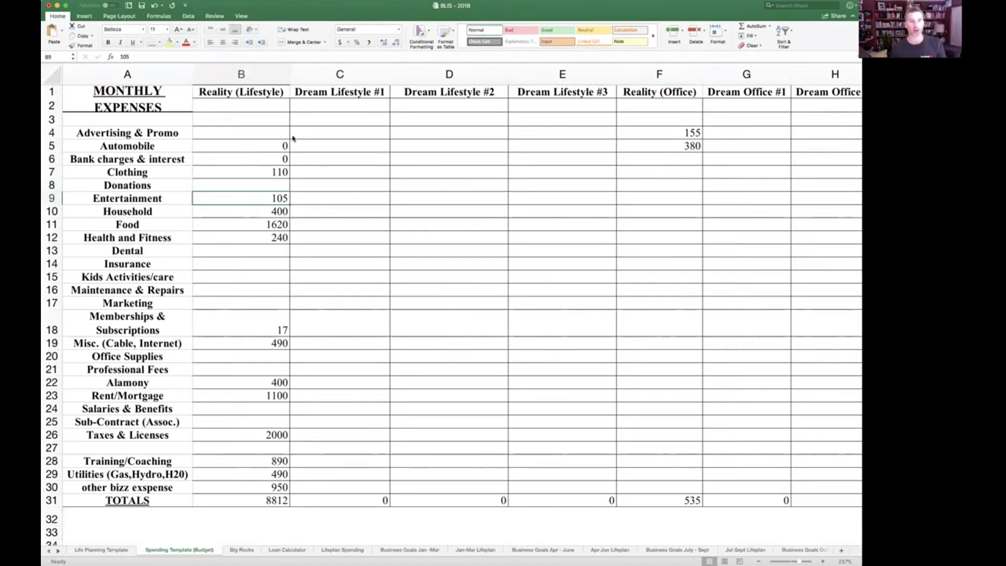
Step: Review the Household, Food, and Health and Fitness rows across the Reality (Lifestyle) and Reality (Office) columns
key("Down")
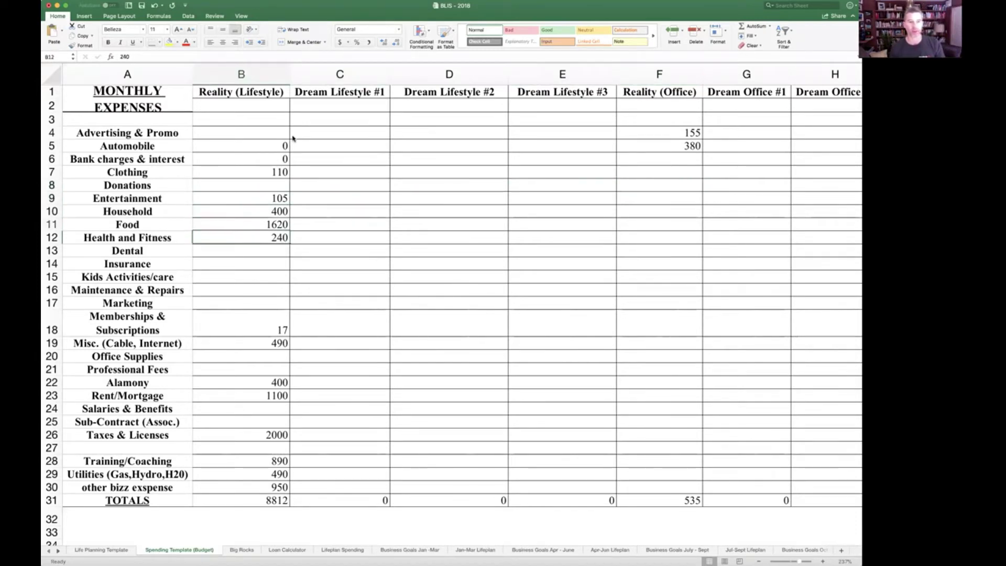
key("Right")
key("Right")
key("Right")
key("Right")
key("Left")
key("Left")
key("Left")
key("Left")
key("Left")
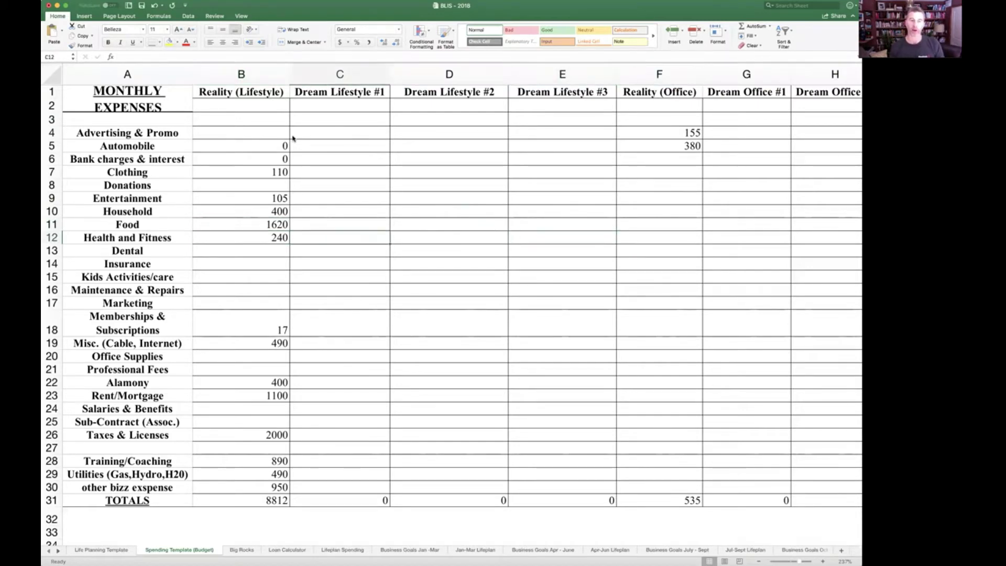
key("Right")
Step: Enter 30 for Insurance under Reality (Lifestyle) and 300 for it under Reality (Office)
key("Down")
key("Down")
key("Up")
key("Down")
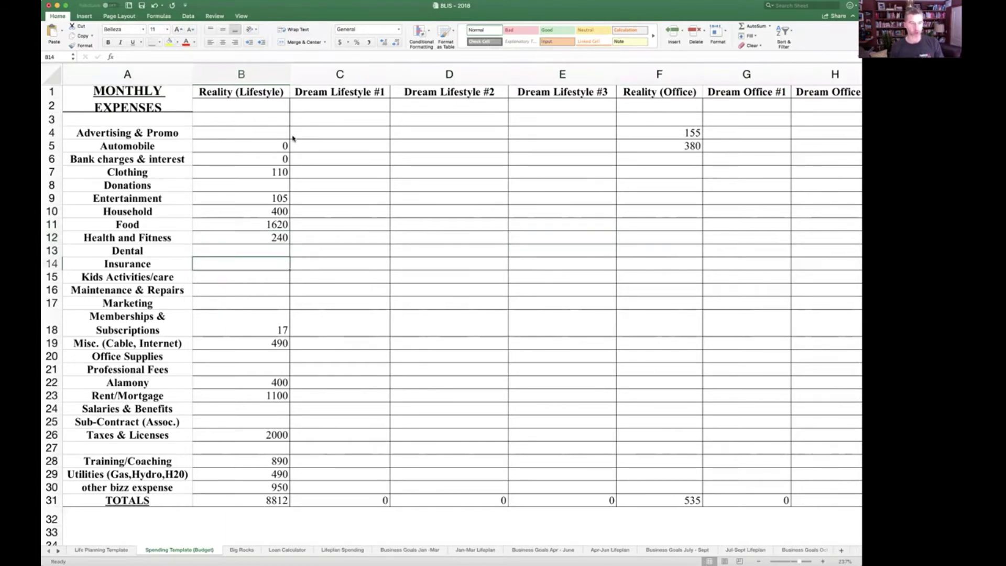
type("30")
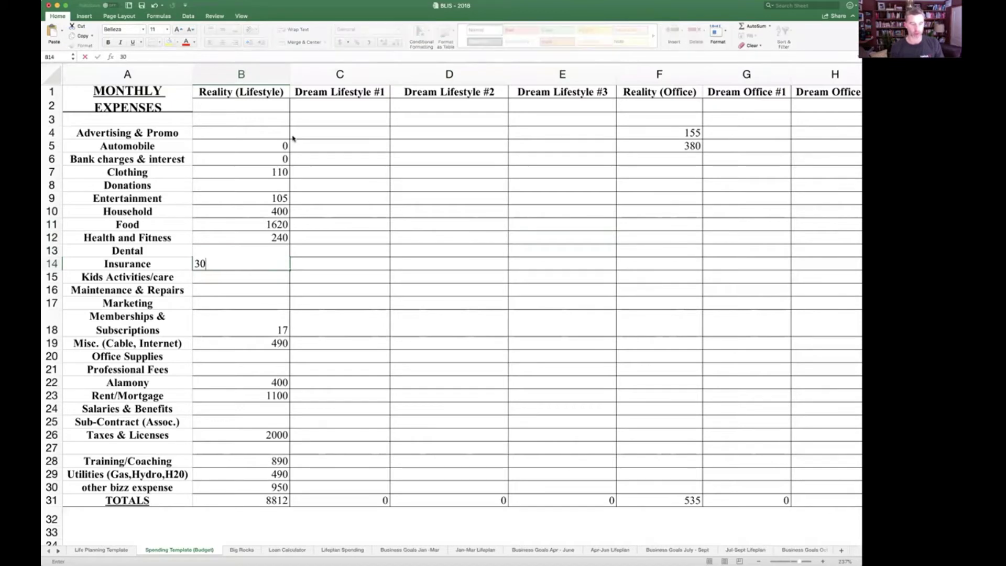
key("Right")
key("Right")
key("Right")
key("Right")
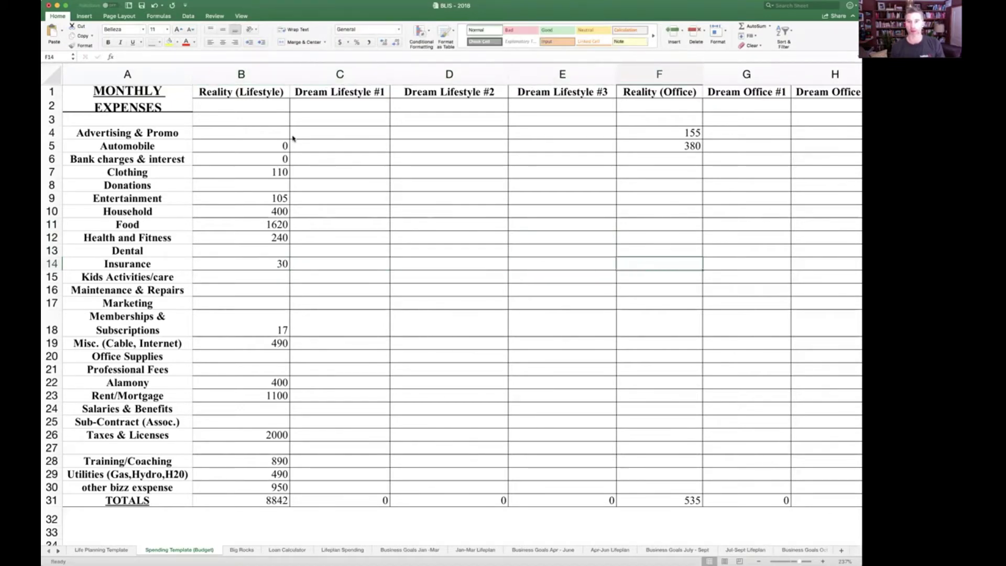
type("300")
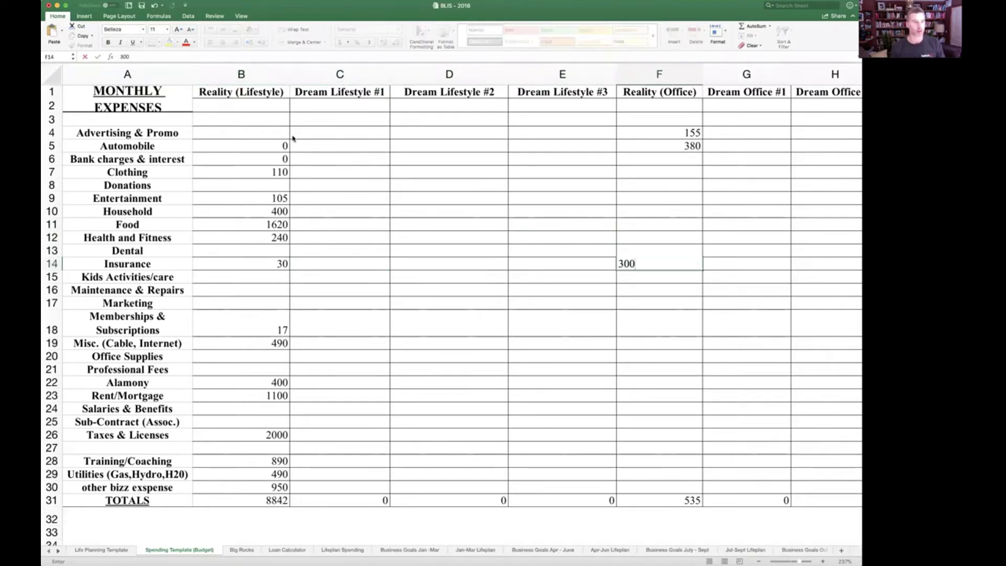
key("ctrl+Return")
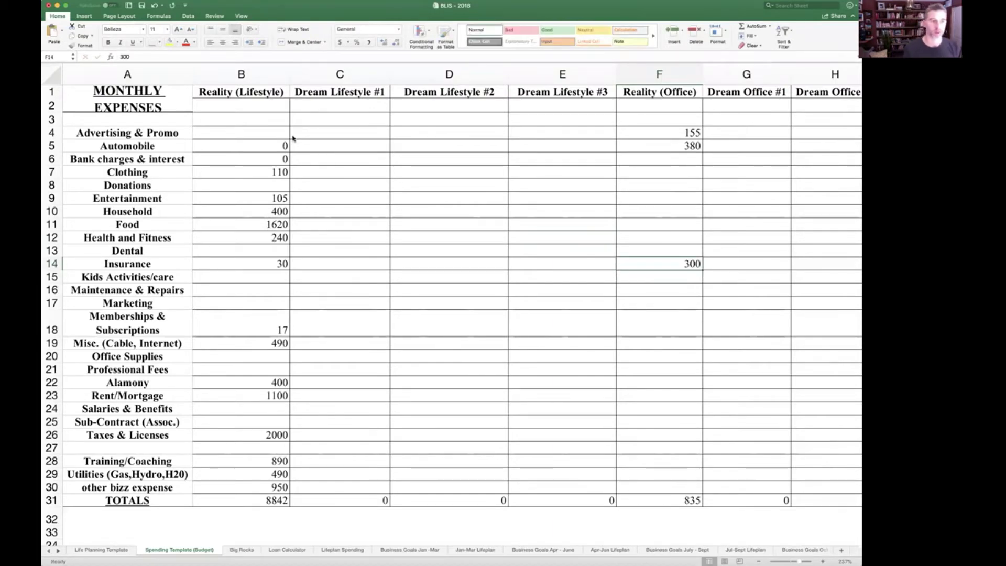
Step: Compare the Insurance entries in the Reality (Lifestyle) and Reality (Office) columns
key("Left")
key("Left")
key("Left")
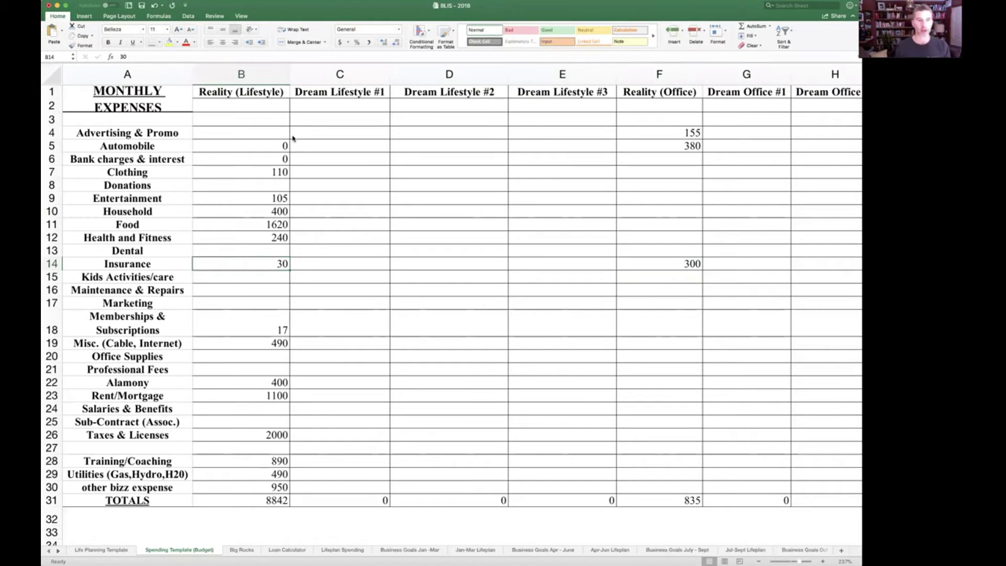
key("Right")
key("Right")
key("Right")
key("Left")
key("Left")
key("Left")
key("Left")
Step: Enter 500 for Kids Activities/care under Reality (Lifestyle)
key("Down")
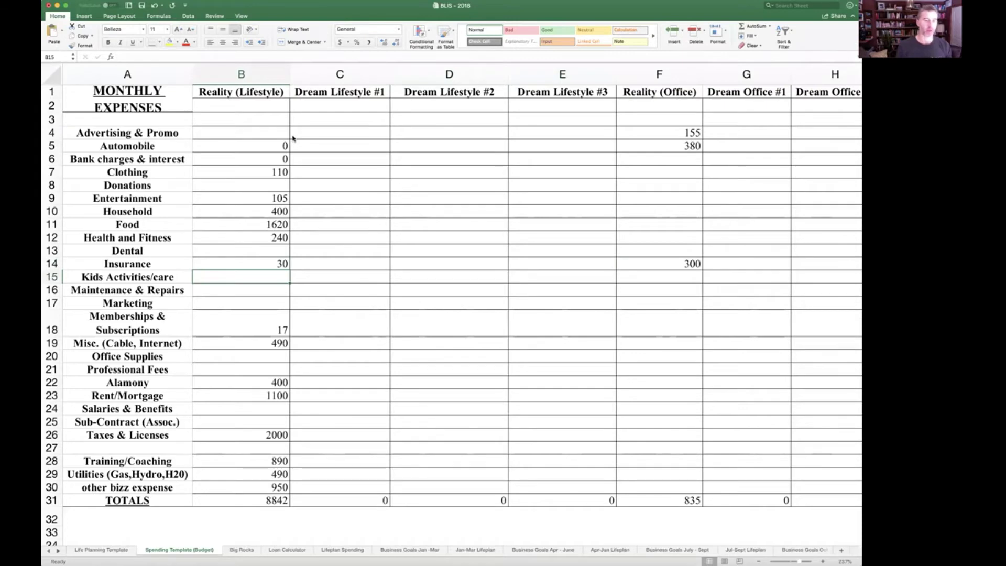
type("5000")
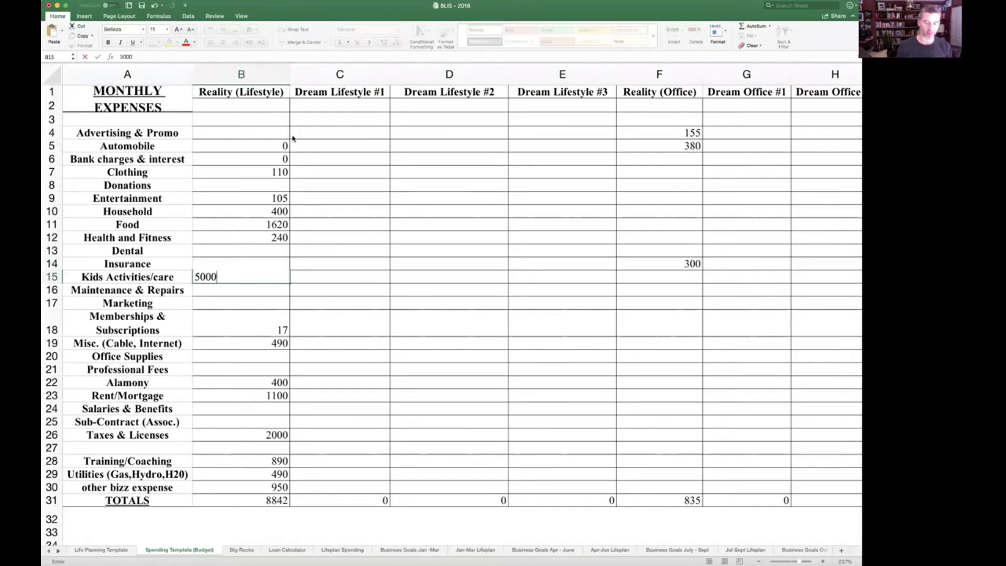
key("Return")
key("Up")
type("500")
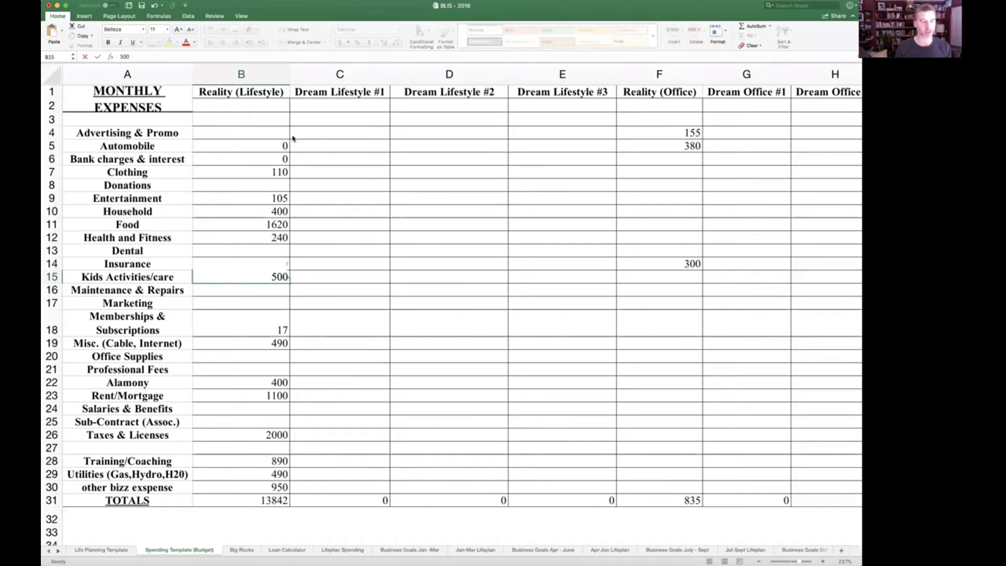
key("Return")
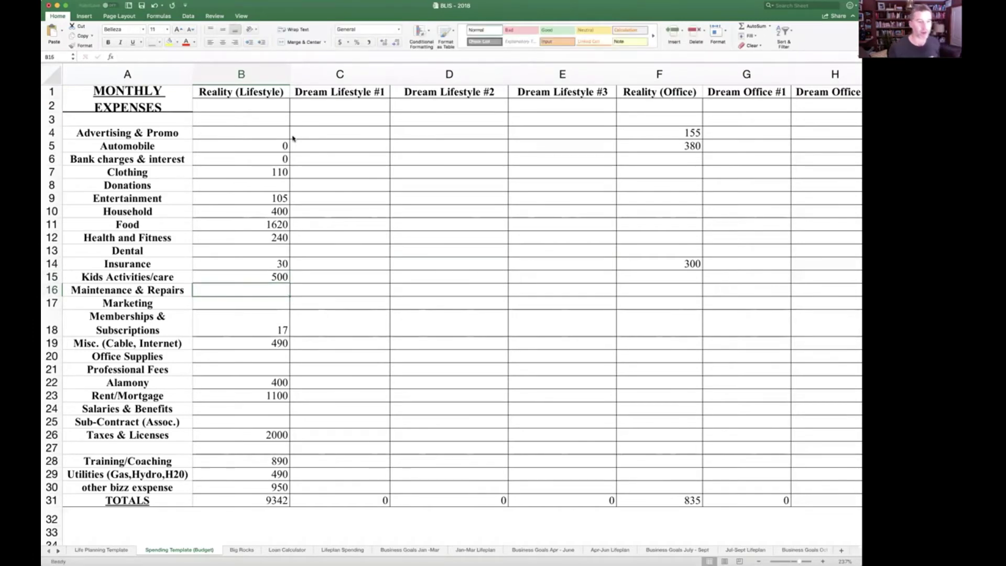
Step: Enter 200 for Maintenance & Repairs under Reality (Office)
key("Right")
key("Right")
key("Right")
key("Right")
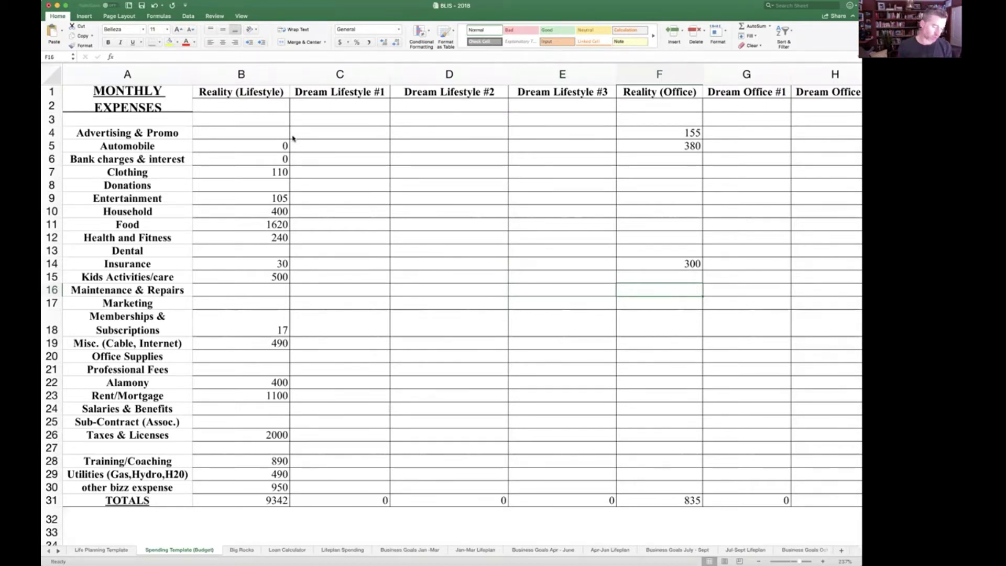
type("200")
key("Return")
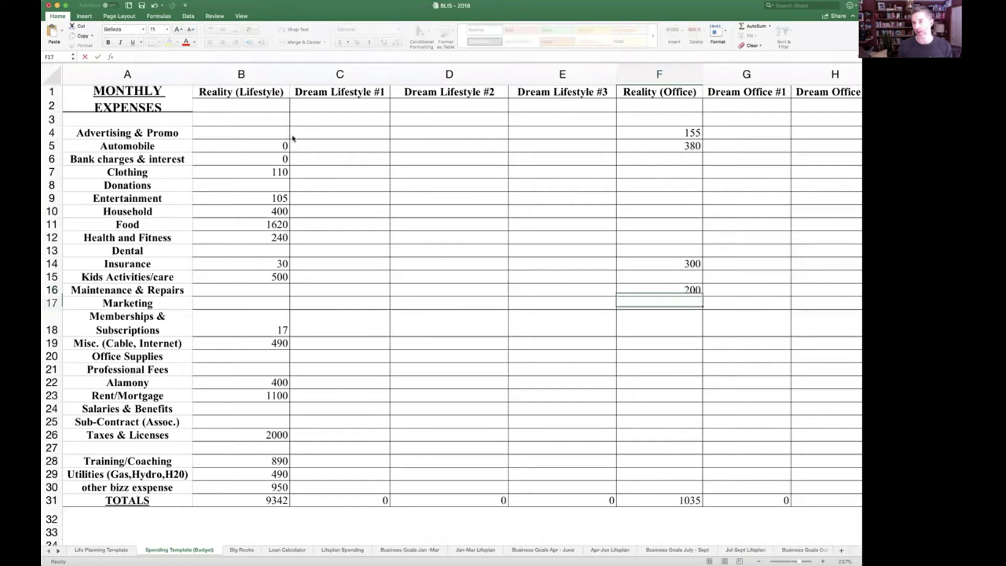
Step: Enter 100 for Maintenance & Repairs under Reality (Lifestyle) and replace it with 300
key("Left")
key("Left")
key("Left")
key("Up")
key("Left")
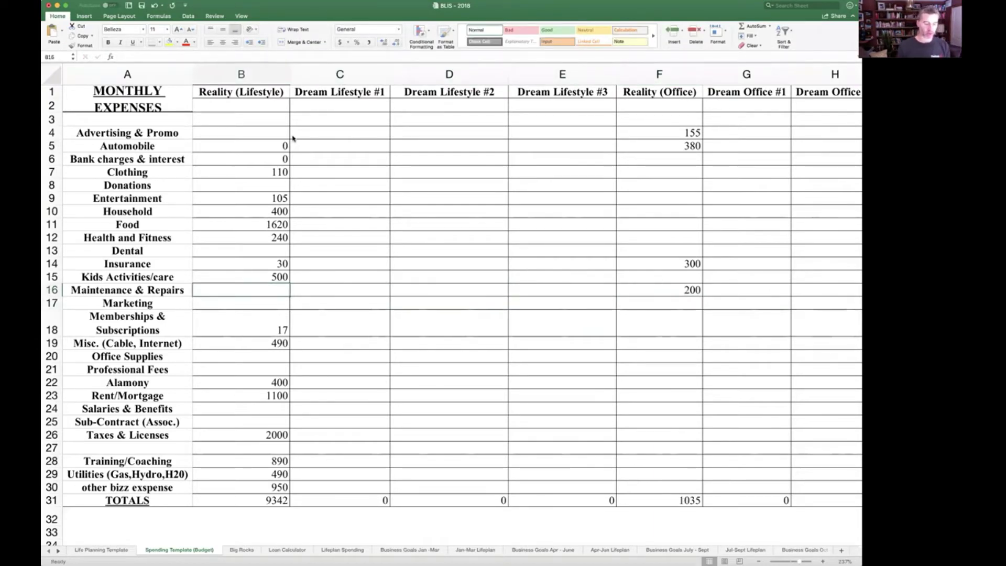
type("100")
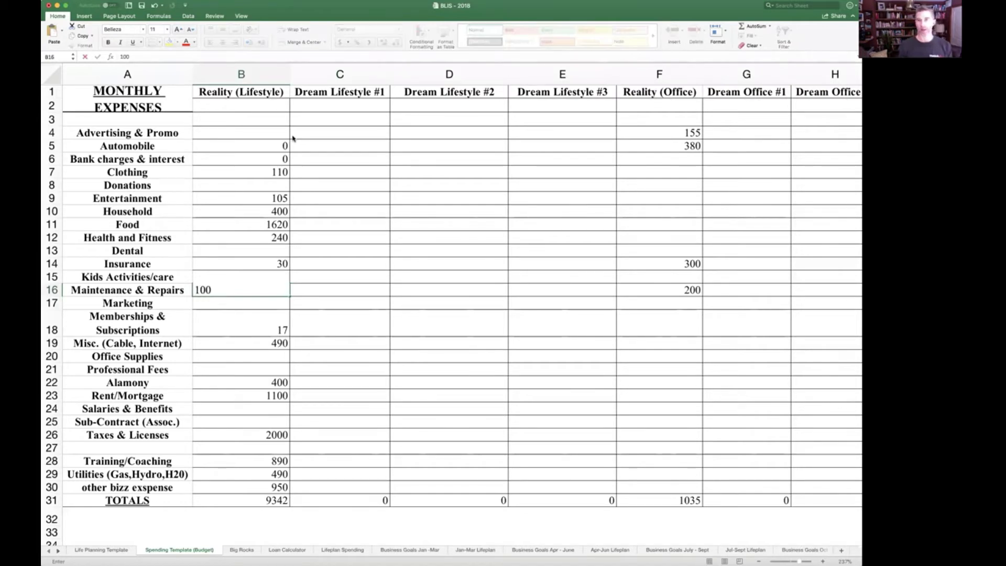
key("Return")
key("Up")
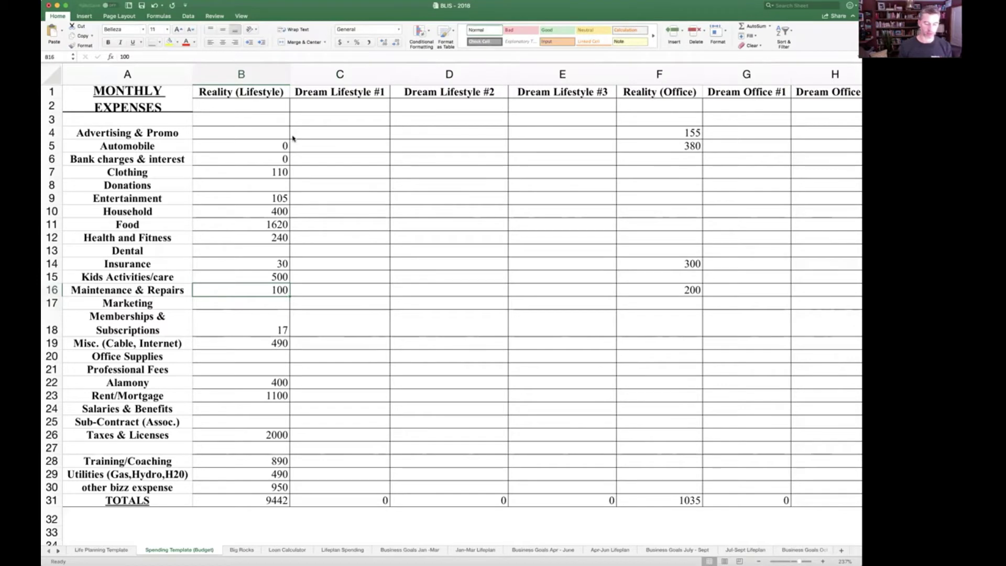
type("300")
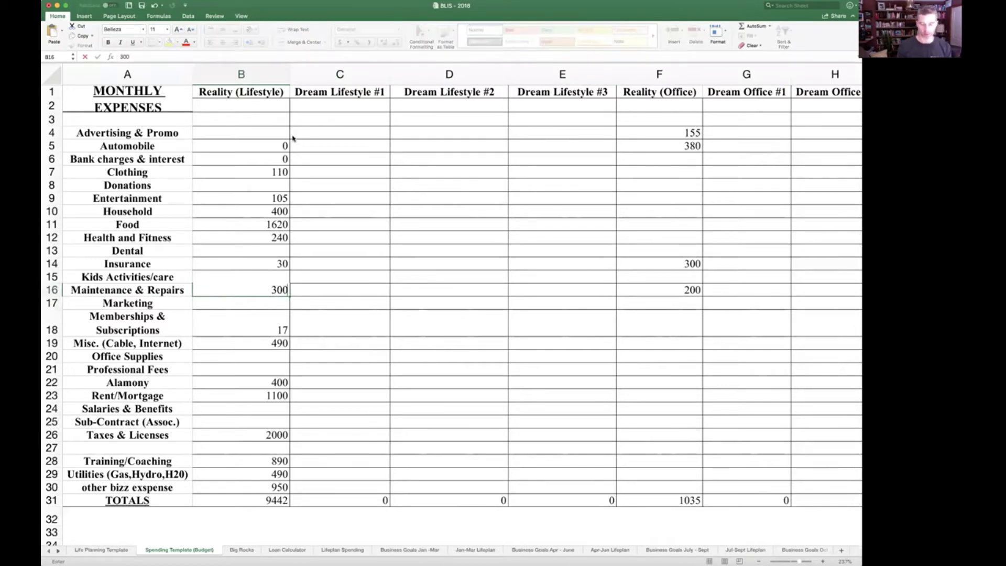
key("Return")
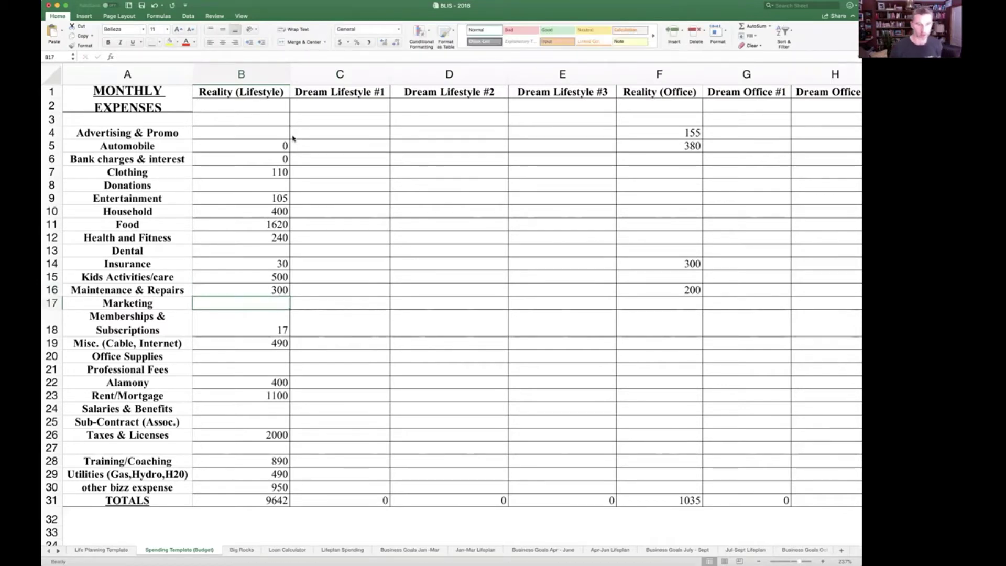
Step: Enter 700 for Marketing under Reality (Office) and replace it with 300
key("Right")
key("Right")
key("Right")
key("Right")
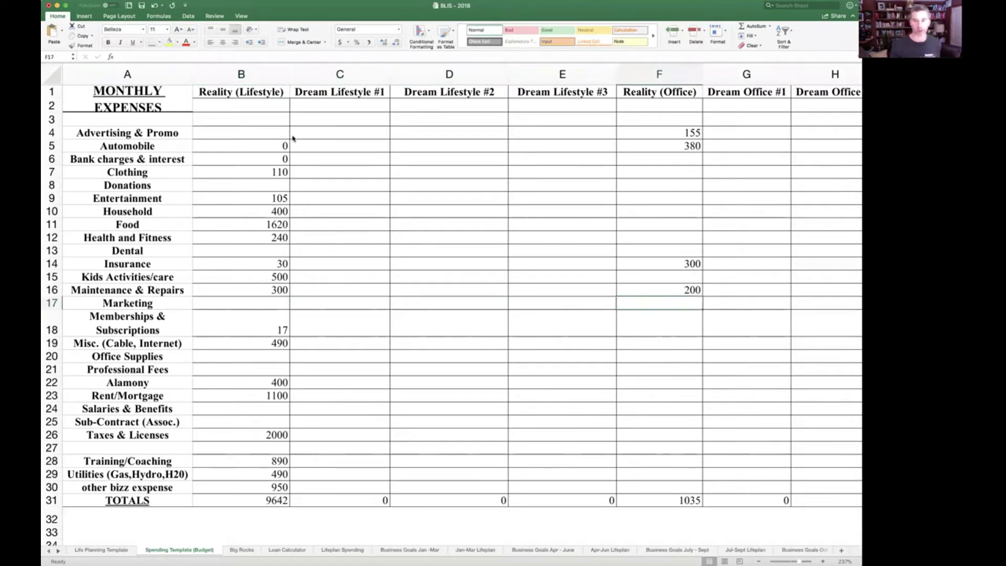
type("700")
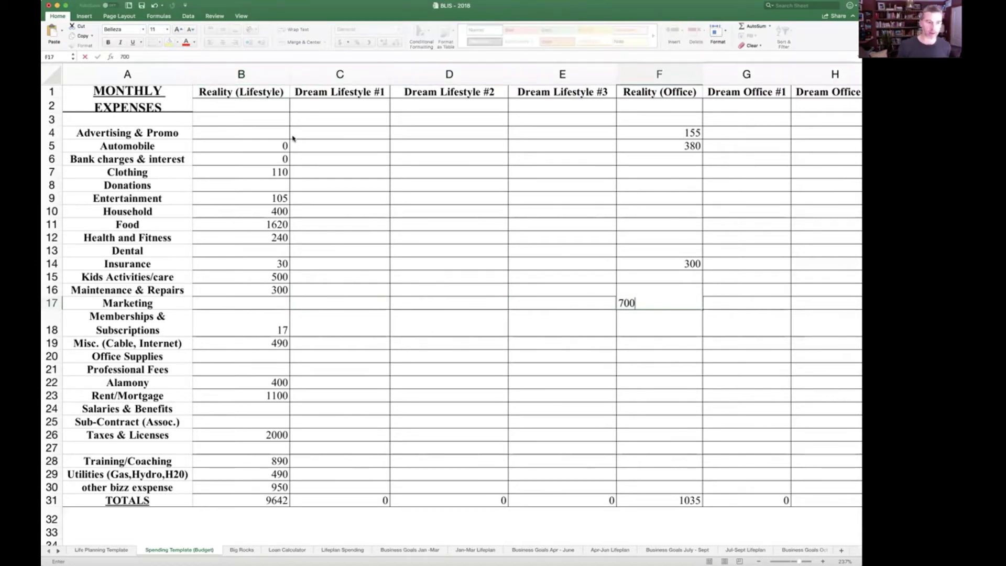
key("Return")
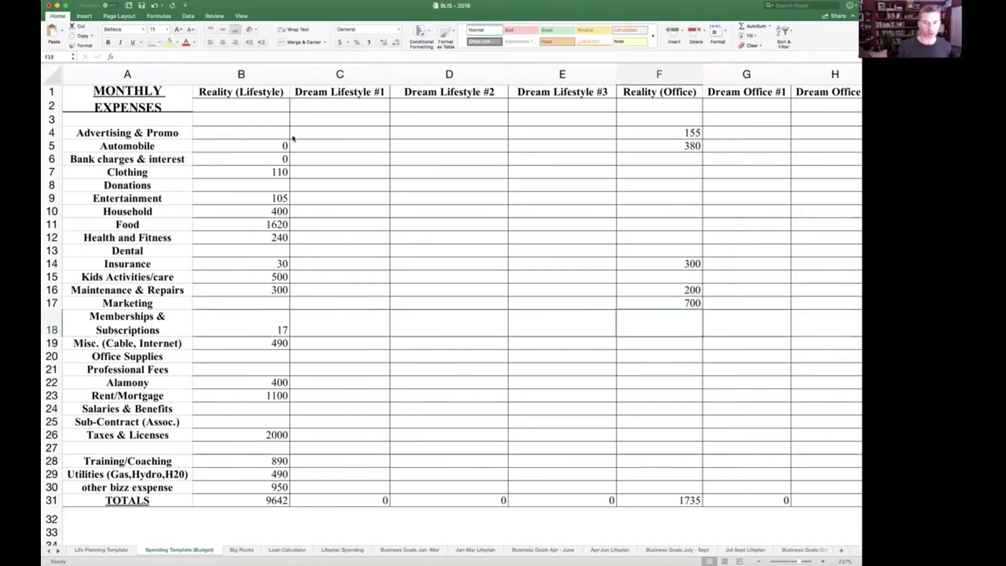
key("Up")
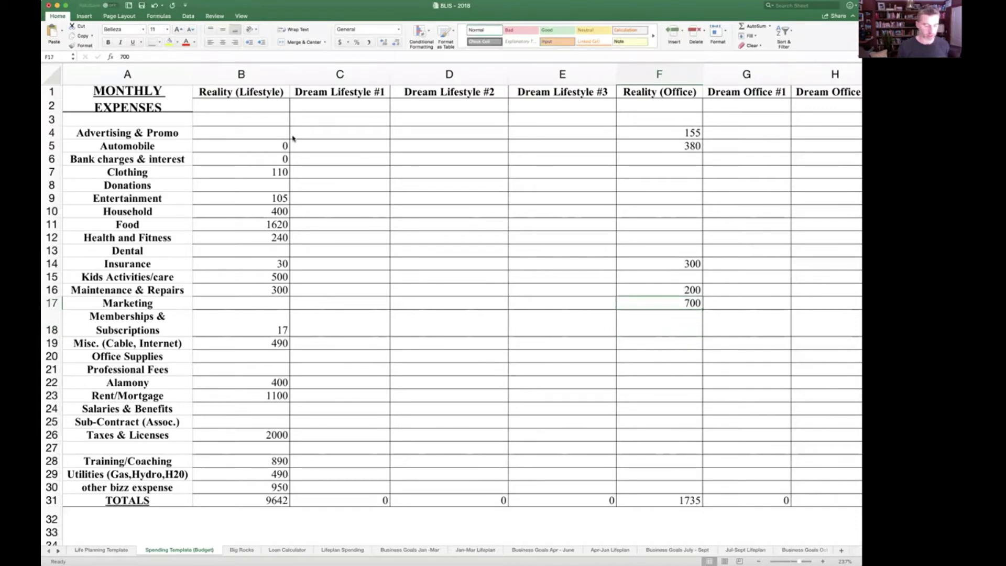
type("300")
key("Return")
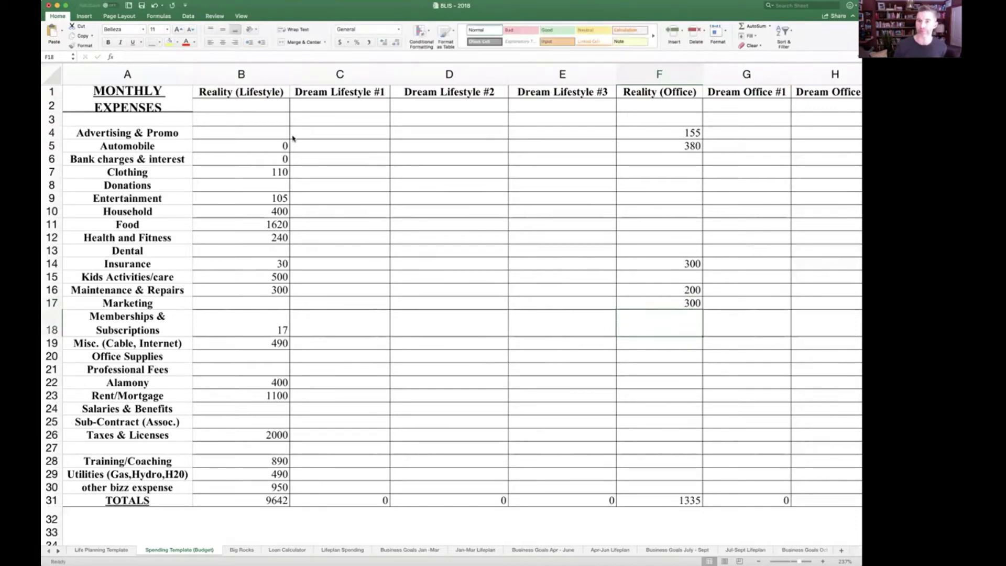
Step: Check the Memberships & Subscriptions amount under Reality (Lifestyle) and enter 10 for it under Reality (Office)
key("Left")
key("Left")
key("Left")
key("Left")
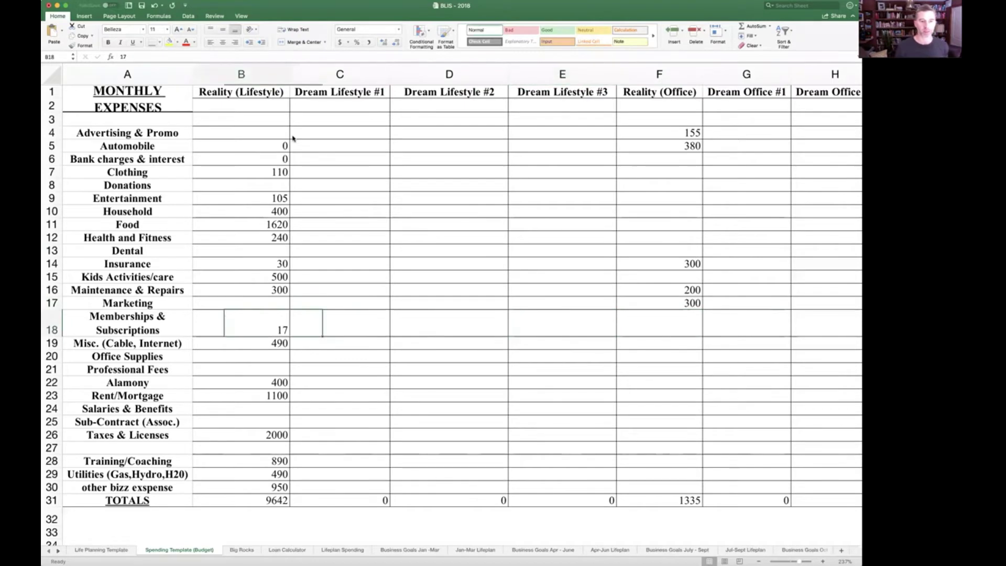
key("Right")
key("Right")
key("Right")
key("Right")
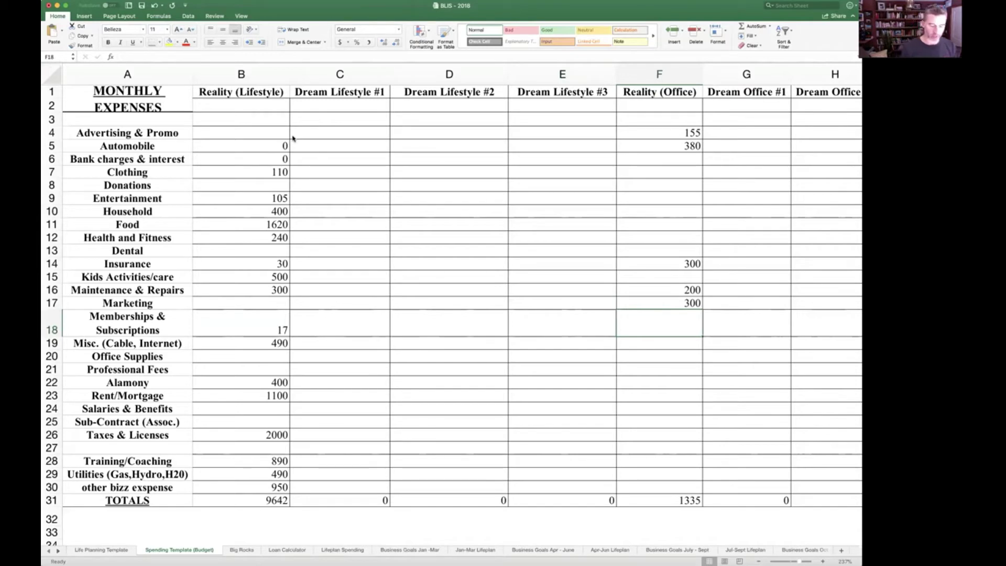
type("10")
key("Return")
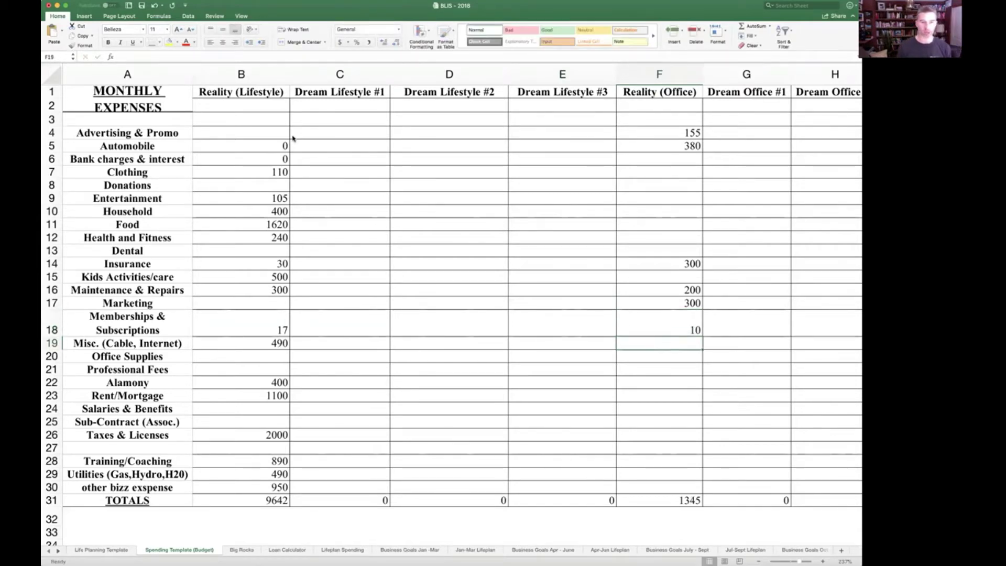
Step: Enter 300 for Misc. (Cable, Internet) under Reality (Office)
type("500")
key("Return")
key("Up")
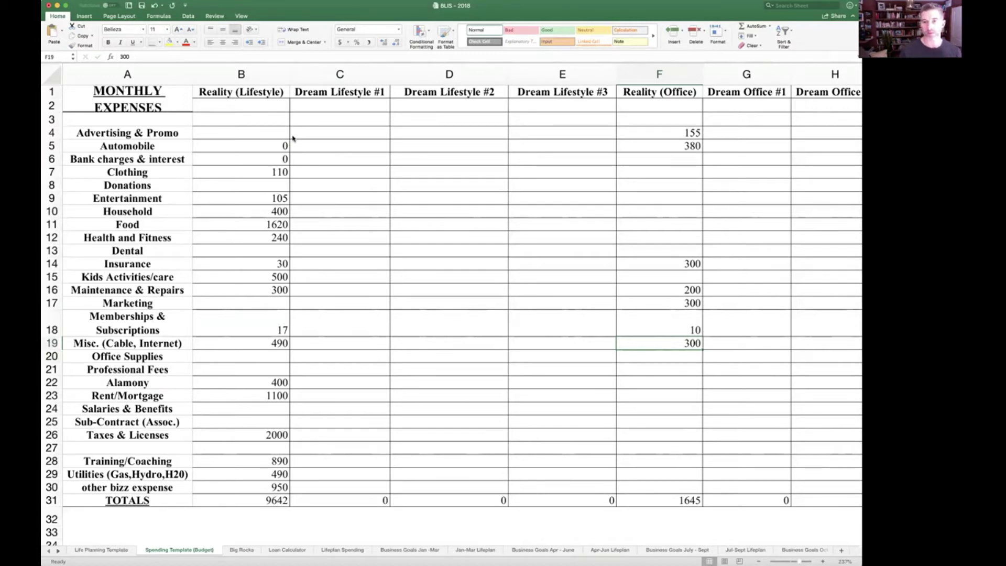
key("Delete")
Step: Enter 300 for Office Supplies and 100 for Professional Fees under Reality (Office)
key("Down")
type("300")
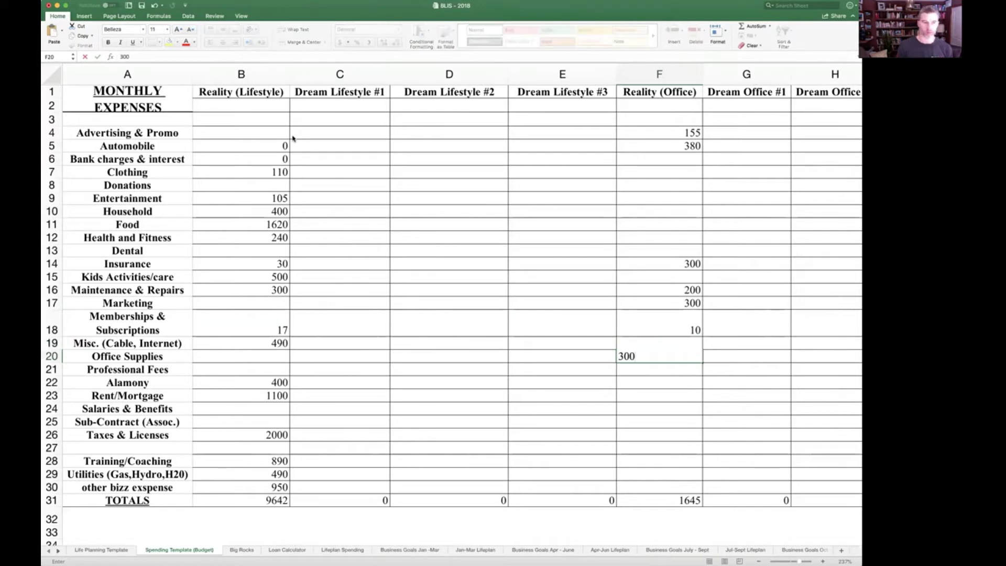
key("Return")
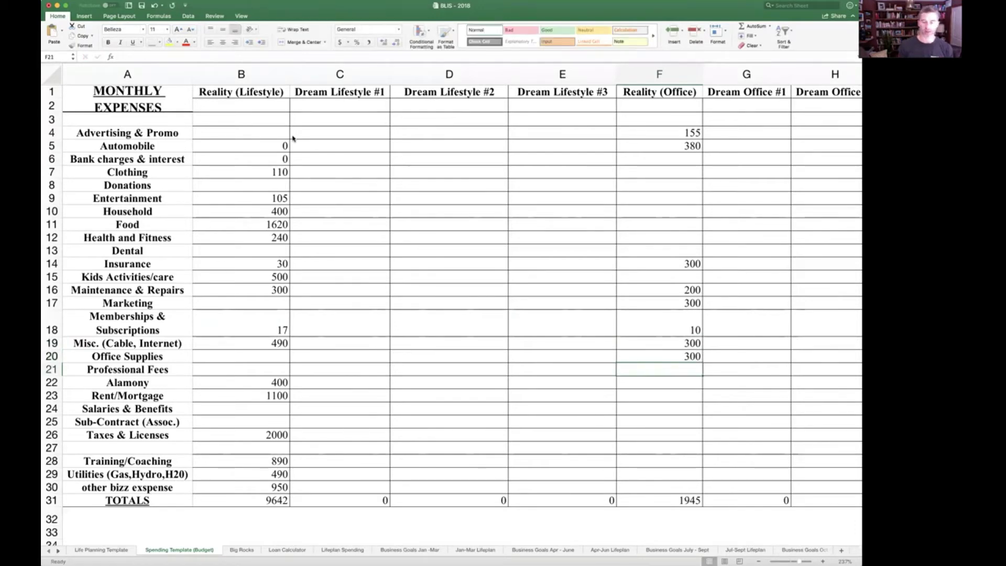
type("100")
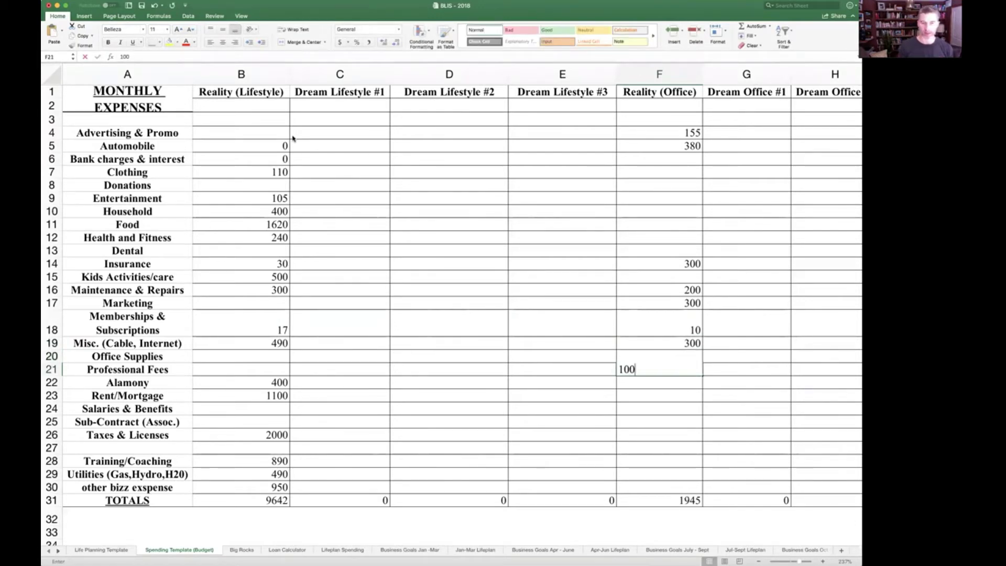
key("Return")
Step: Check the Alamony amount under Reality (Lifestyle) and enter 10000 for Rent/Mortgage under Reality (Office)
key("Left")
key("Left")
key("Left")
key("Left")
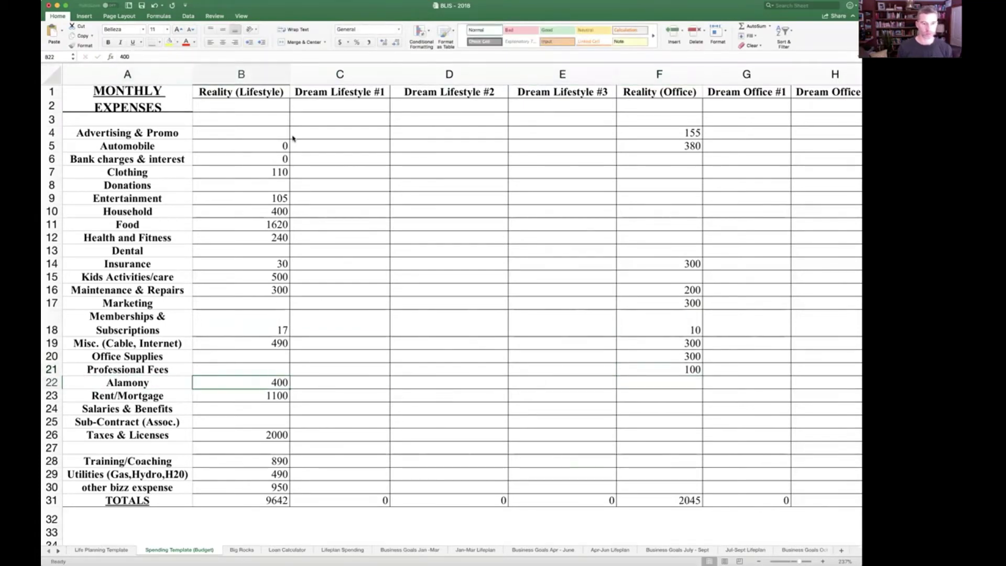
key("Down")
key("Right")
key("Right")
key("Right")
key("Right")
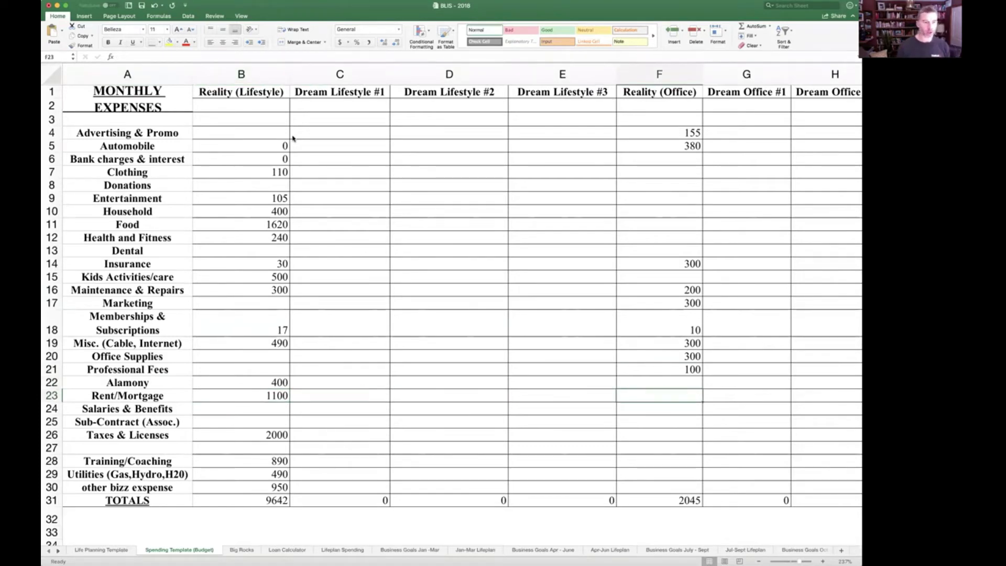
type("1000")
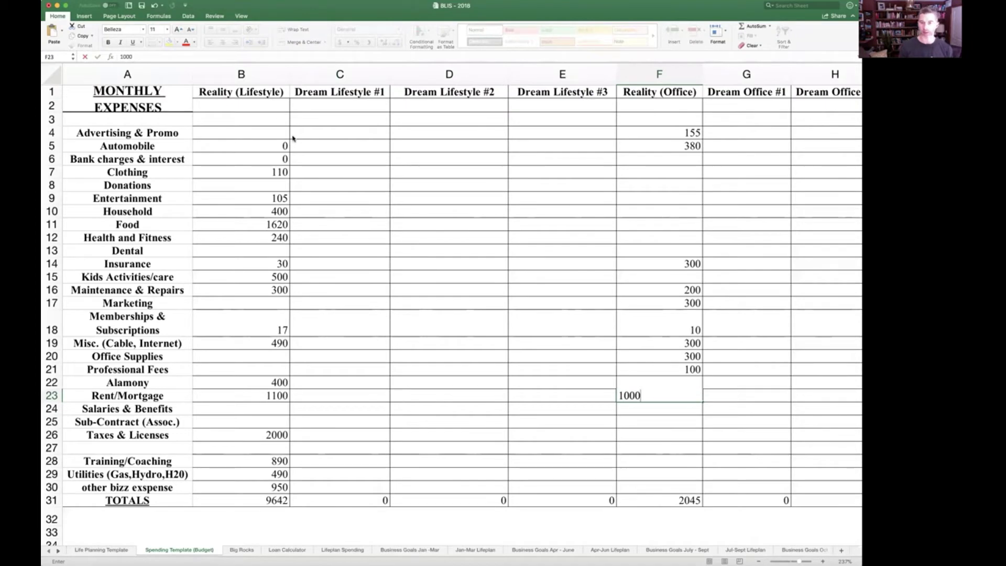
type("0")
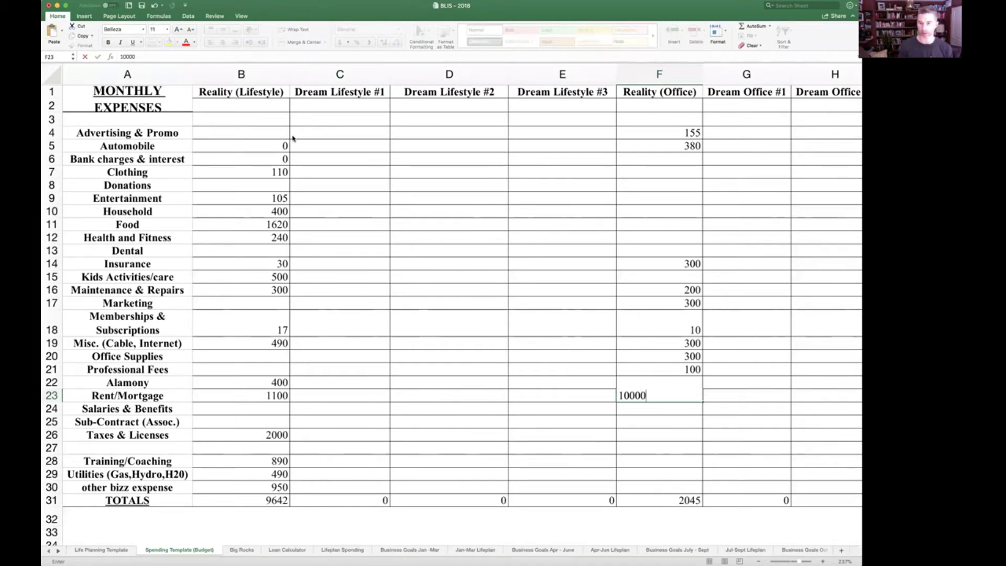
Step: Clear the Marketing and Maintenance & Repairs amounts under Reality (Office)
key("Up")
key("Up")
key("Up")
key("Up")
key("Up")
key("Up")
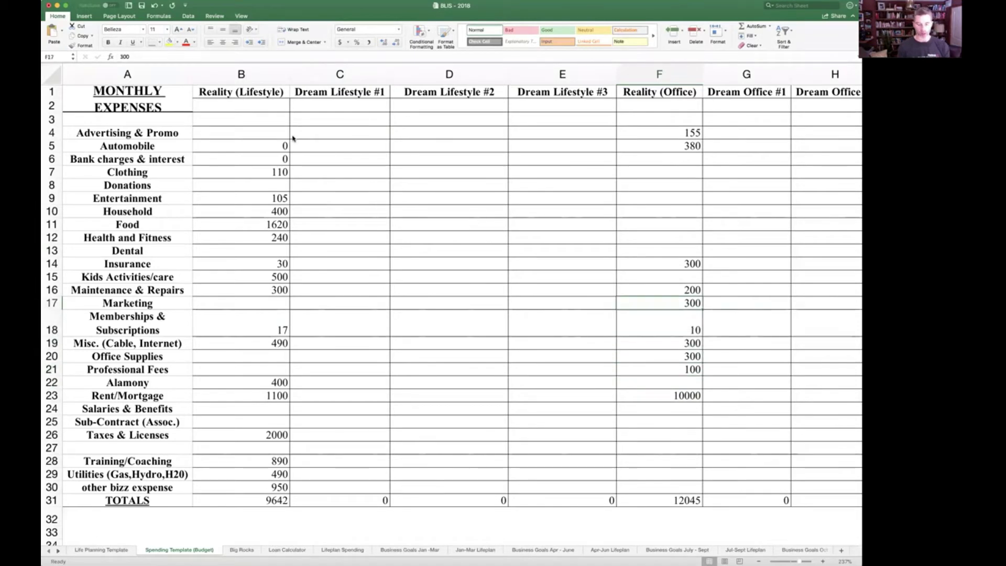
key("Delete")
key("Up")
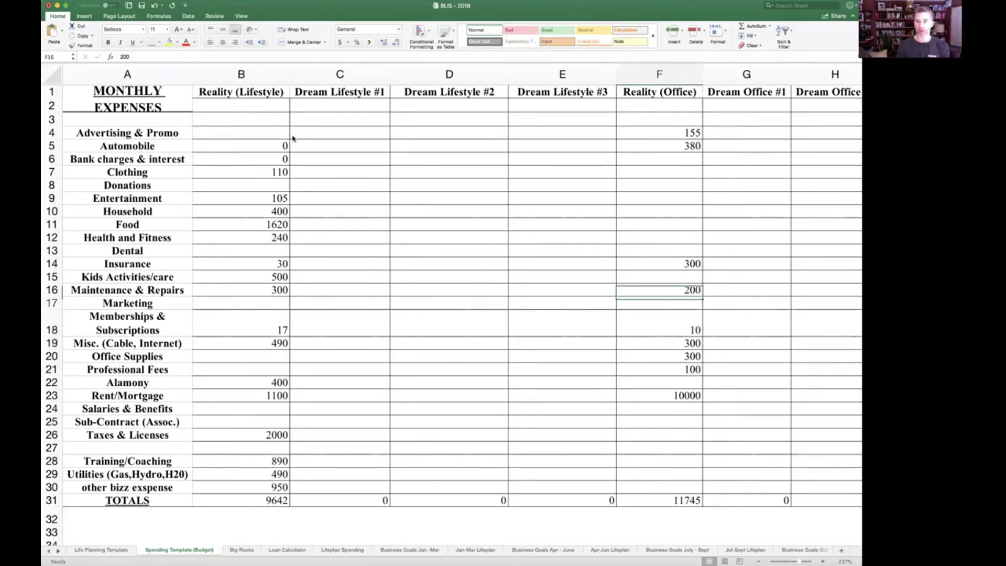
key("Delete")
Step: Enter 800 for Salaries & Benefits under Reality (Lifestyle)
key("Down")
key("Down")
key("Down")
key("Down")
key("Down")
key("Down")
key("Down")
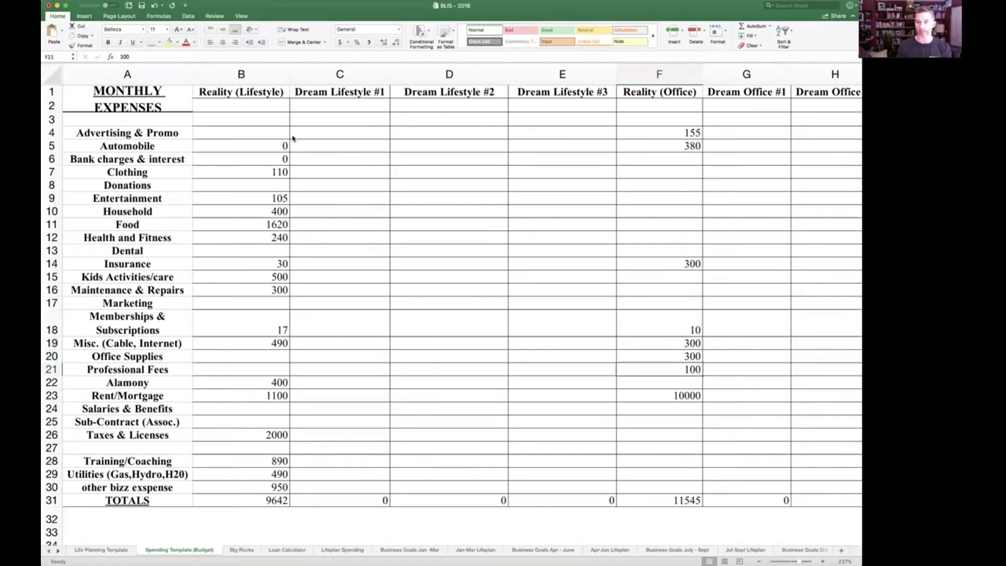
key("Down")
key("Left")
key("Left")
key("Left")
key("Left")
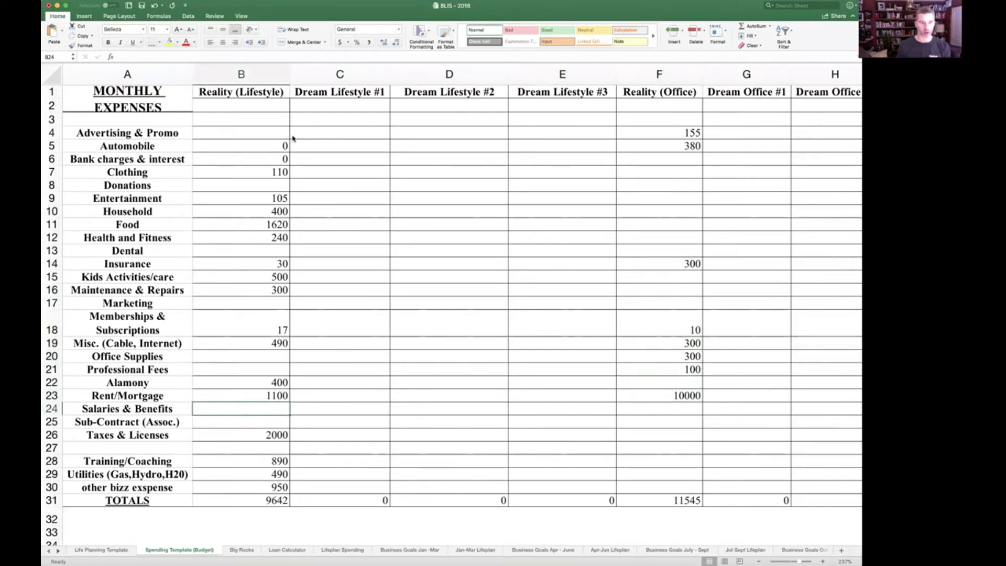
key("Right")
key("Right")
key("Right")
key("Right")
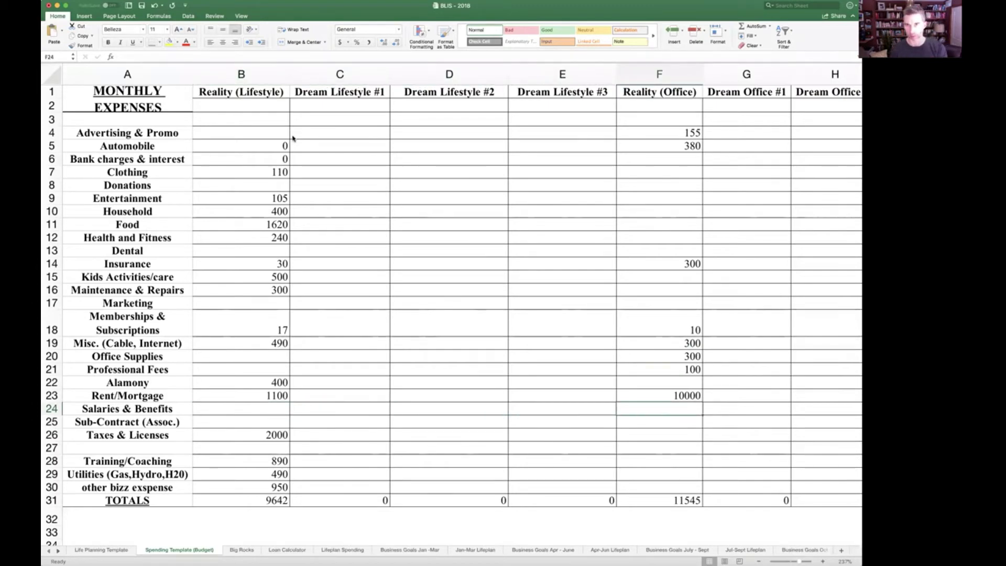
key("Left")
key("Left")
key("Left")
key("Left")
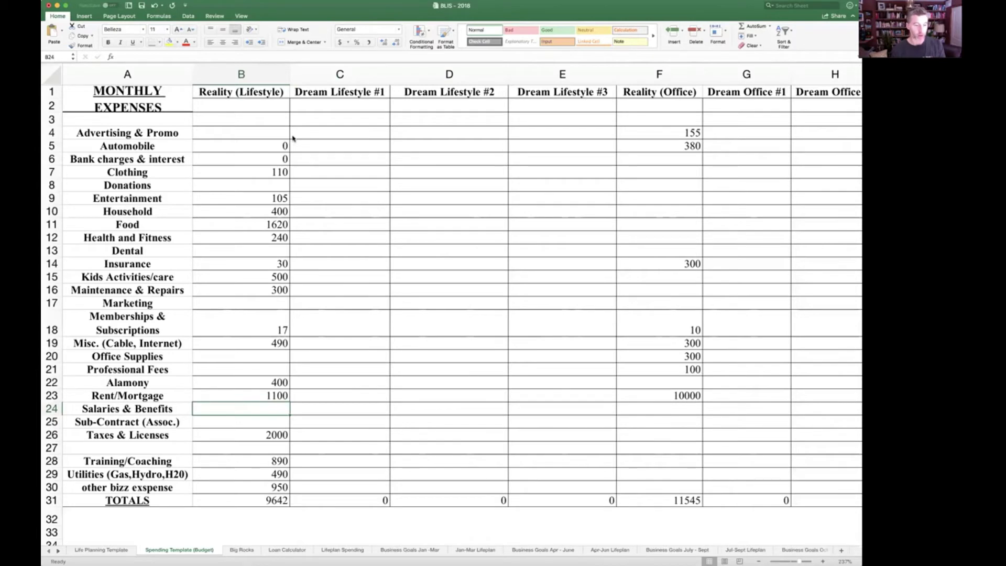
type("800")
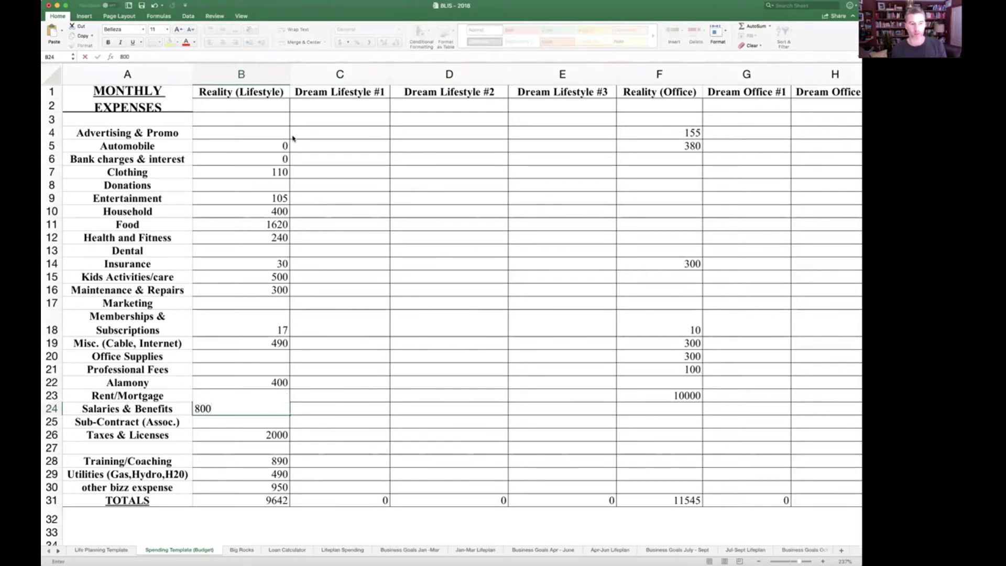
key("Tab")
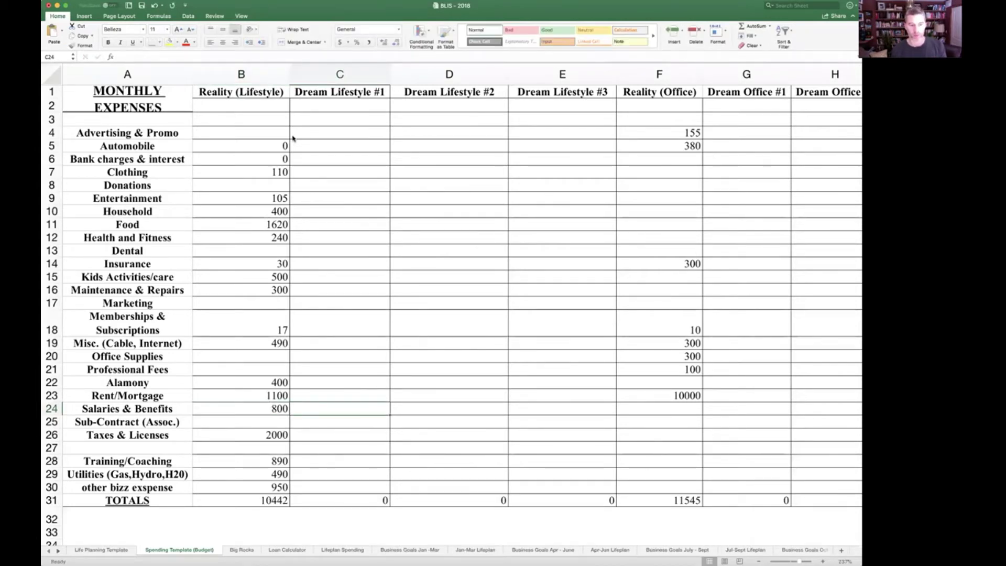
Step: Enter 3000 for Salaries & Benefits under Reality (Office)
key("Tab")
key("Tab")
key("Tab")
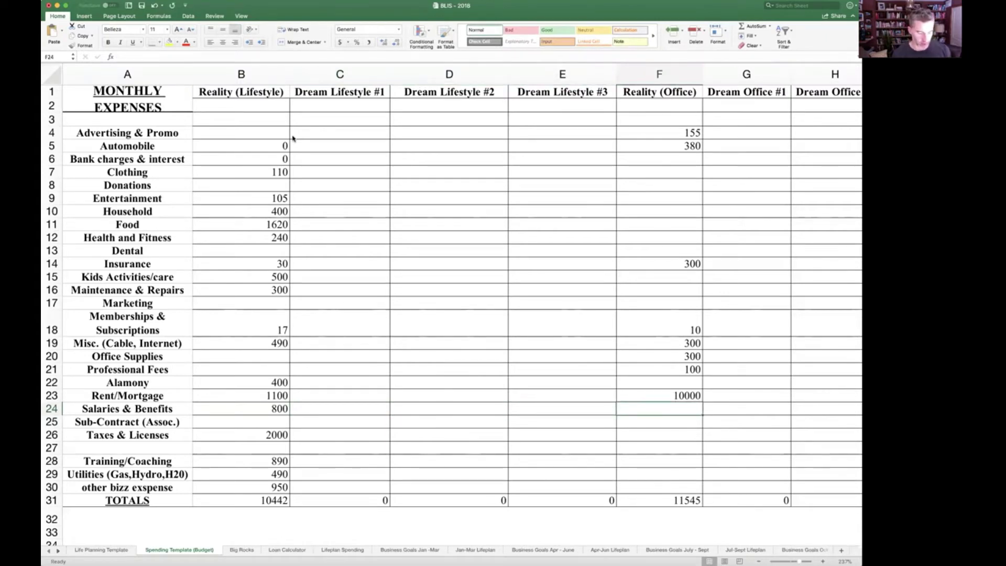
type("3000")
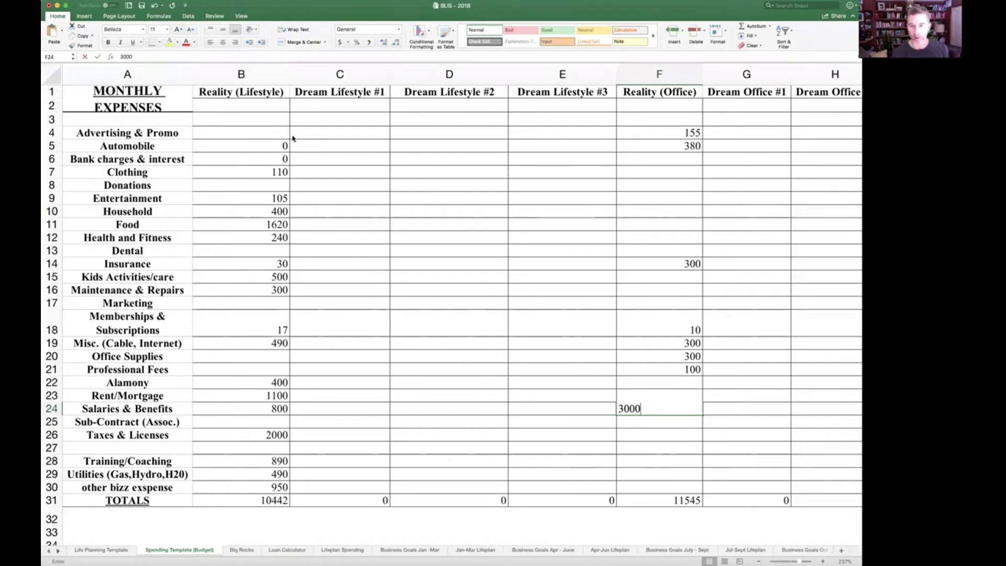
key("Return")
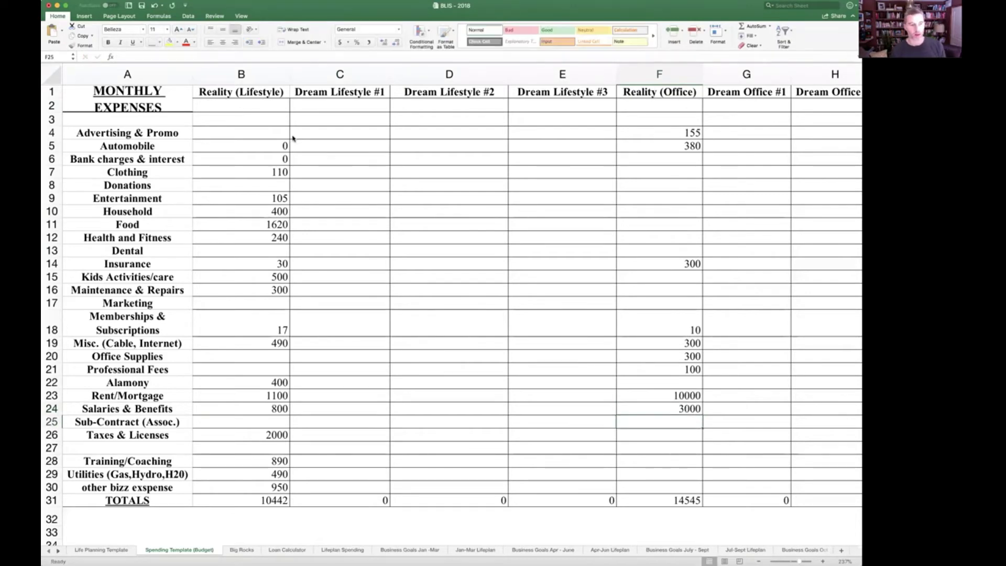
Step: Review the office Rent/Mortgage and Salaries & Benefits amounts and enter 3000 for Taxes & Licenses under Reality (Office)
key("Up")
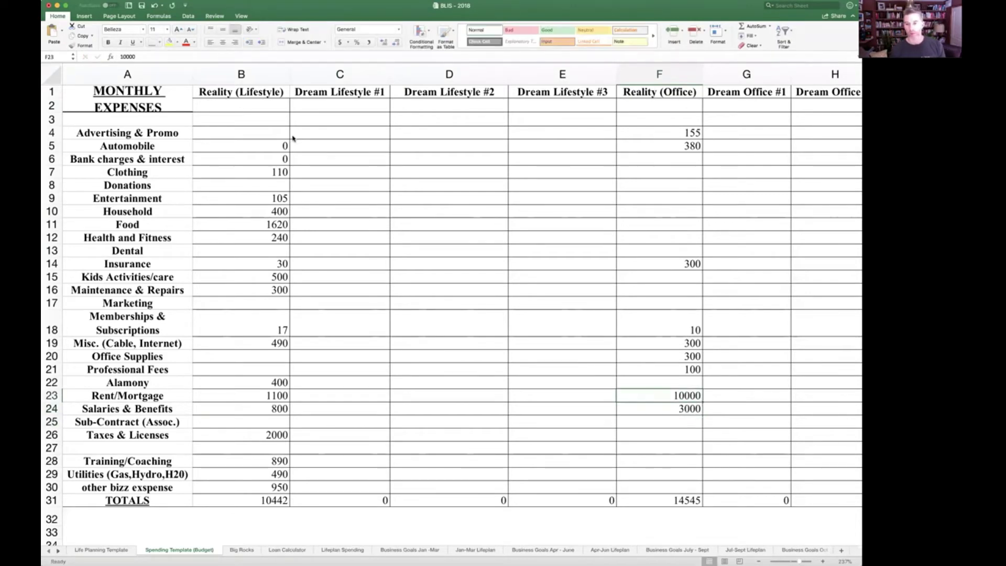
key("Up")
key("Down")
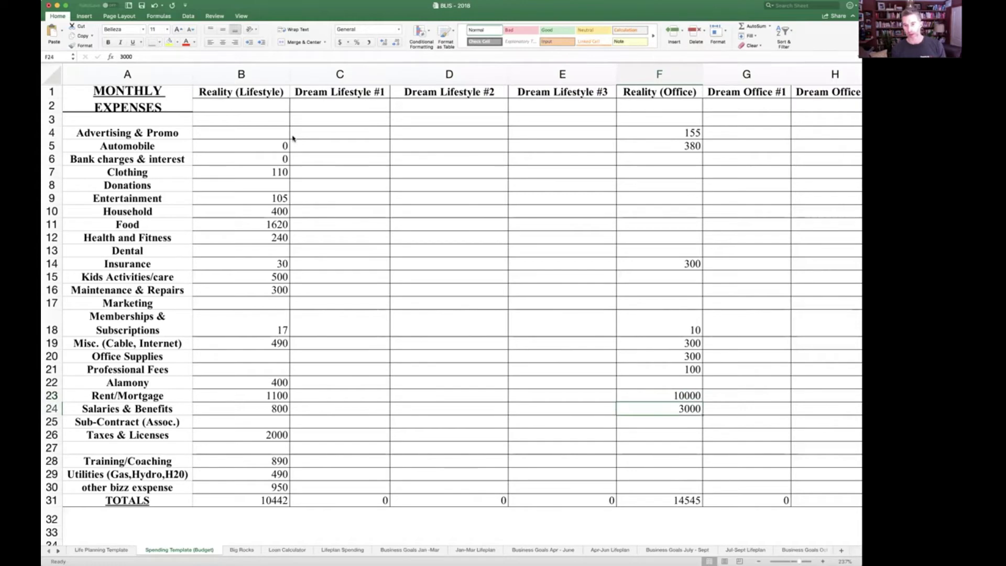
key("Up")
key("Down")
key("Down")
key("Down")
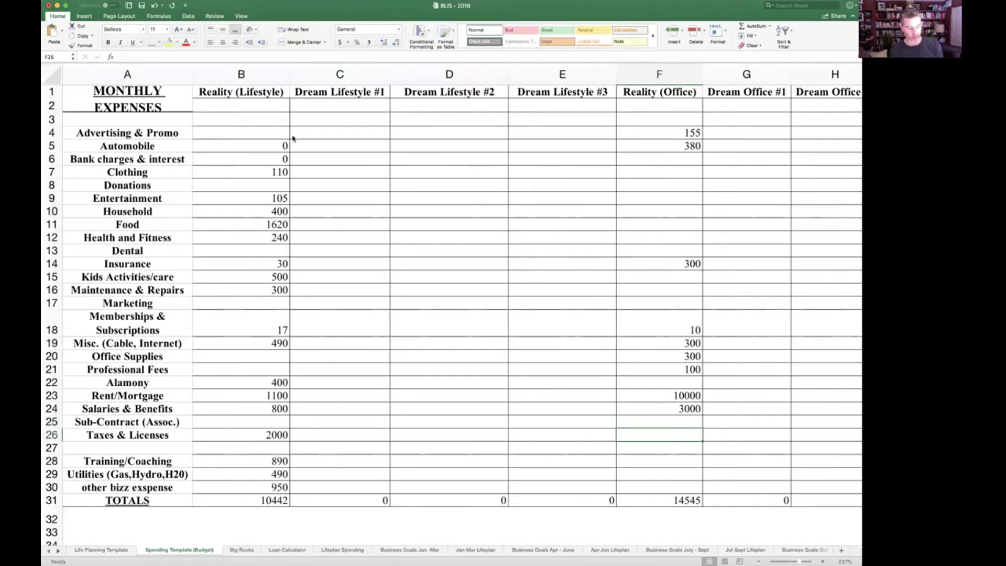
type("3o00")
key("BackSpace")
key("BackSpace")
key("BackSpace")
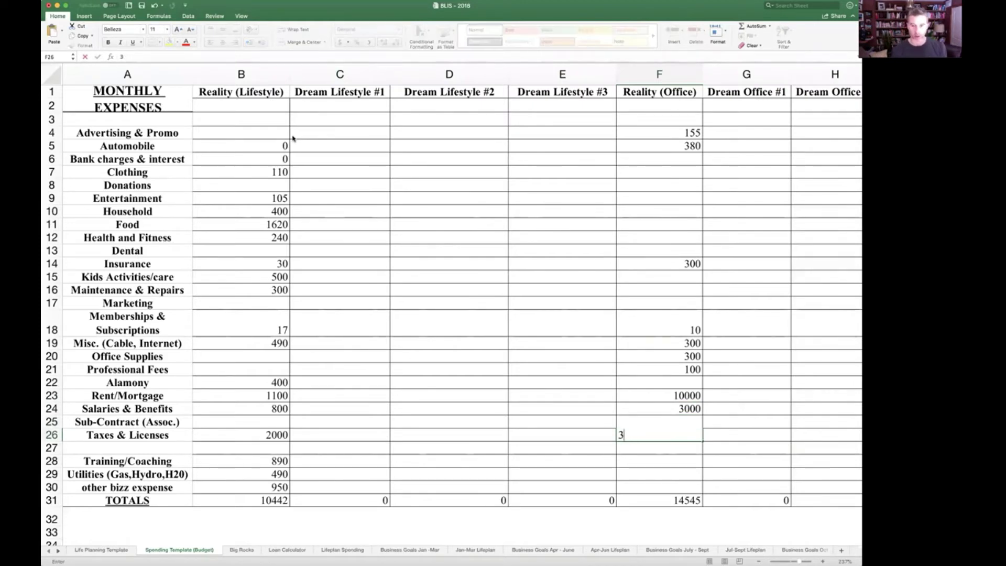
type("000")
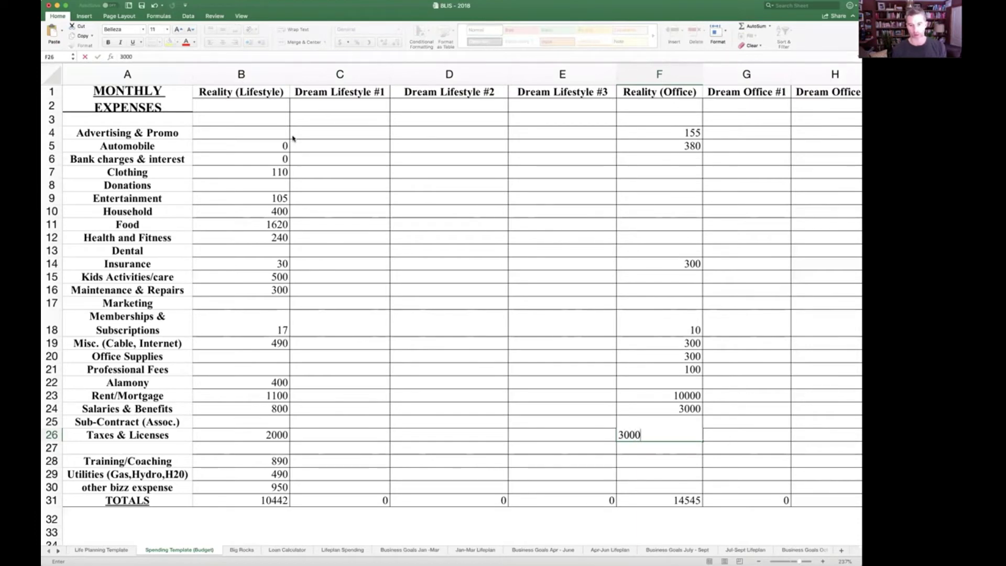
key("ctrl+Return")
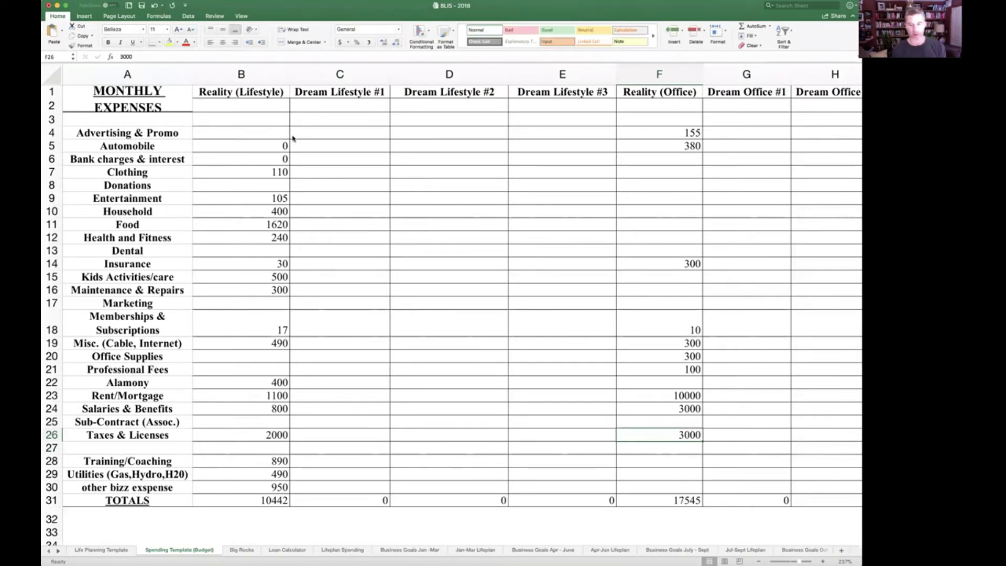
Step: Set the Training/Coaching amount under Reality (Lifestyle) to 0
key("Down")
key("Down")
key("Left")
key("Left")
key("Left")
key("Left")
key("Right")
key("Right")
key("Left")
key("Left")
type("0")
Step: Enter 890 for Training/Coaching under Reality (Office)
key("Right")
key("Right")
key("Right")
key("Right")
type("890")
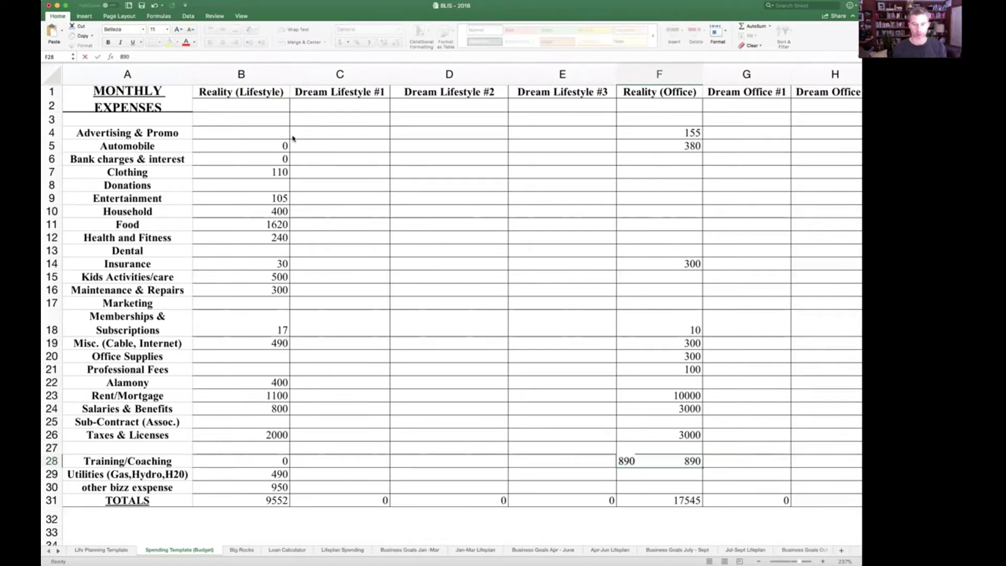
key("Return")
key("Down")
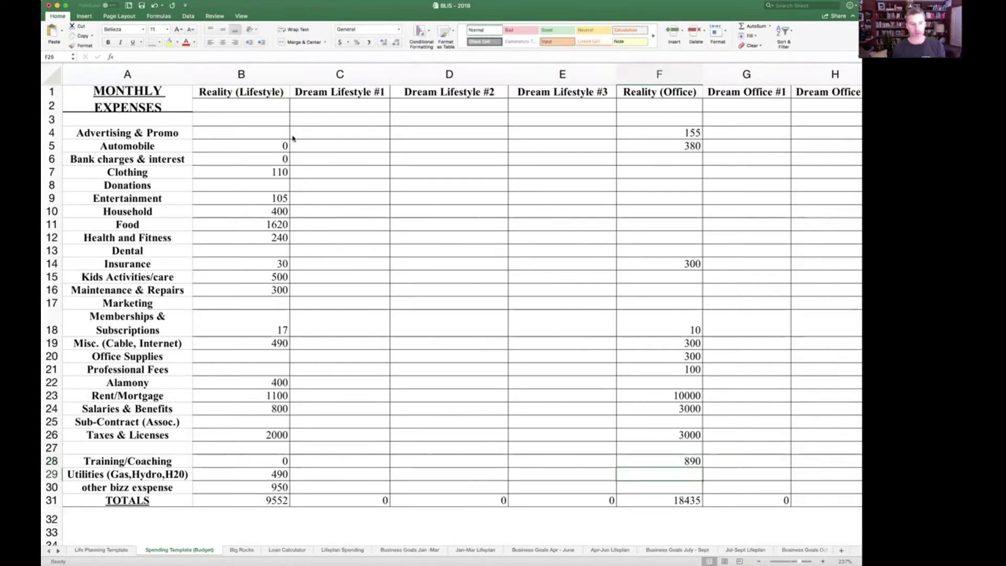
Step: Check the Utilities row and the TOTALS cells for Reality (Lifestyle) and Reality (Office)
key("Left")
key("Left")
key("Left")
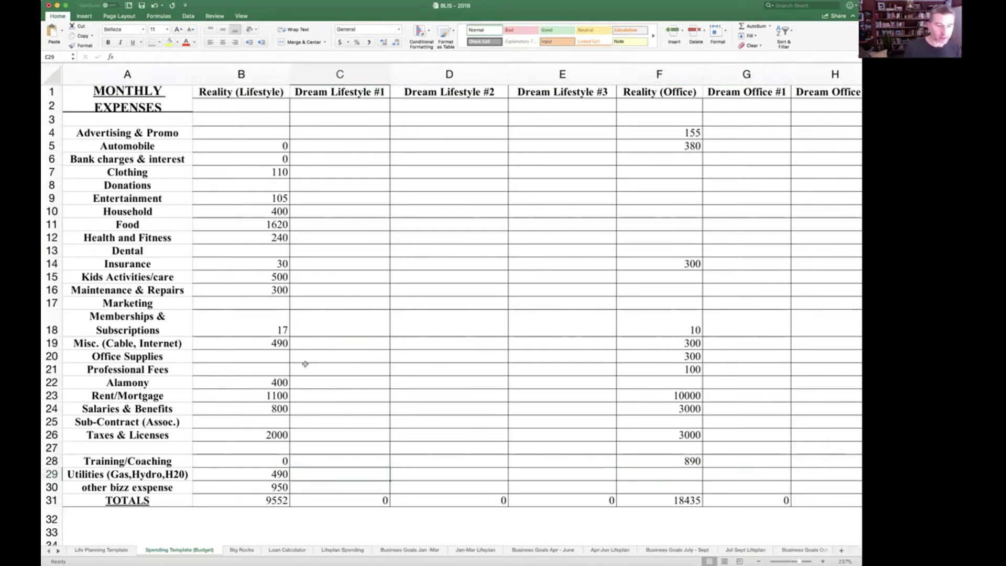
left_click(276, 499)
left_click(673, 502)
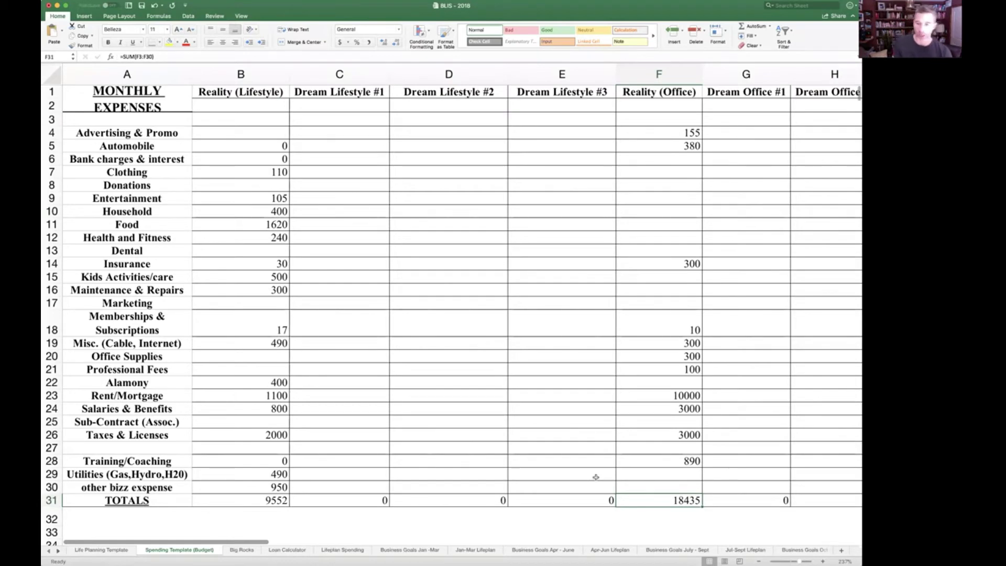
Step: Enter 300 for Advertising & Promo and 50 for Automobile under Dream Office #1
scroll(669, 504, "down", 1)
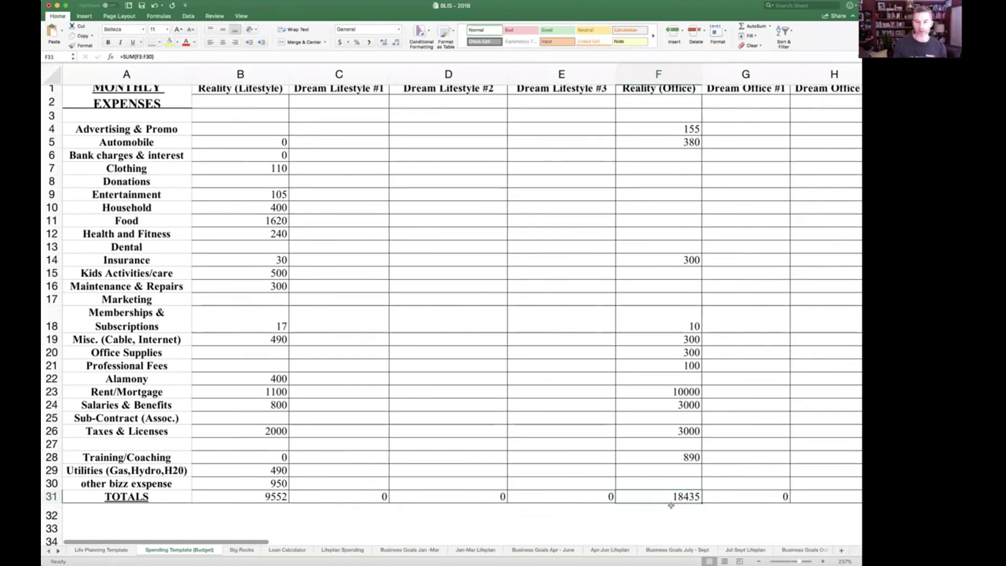
left_click(717, 131)
type("300")
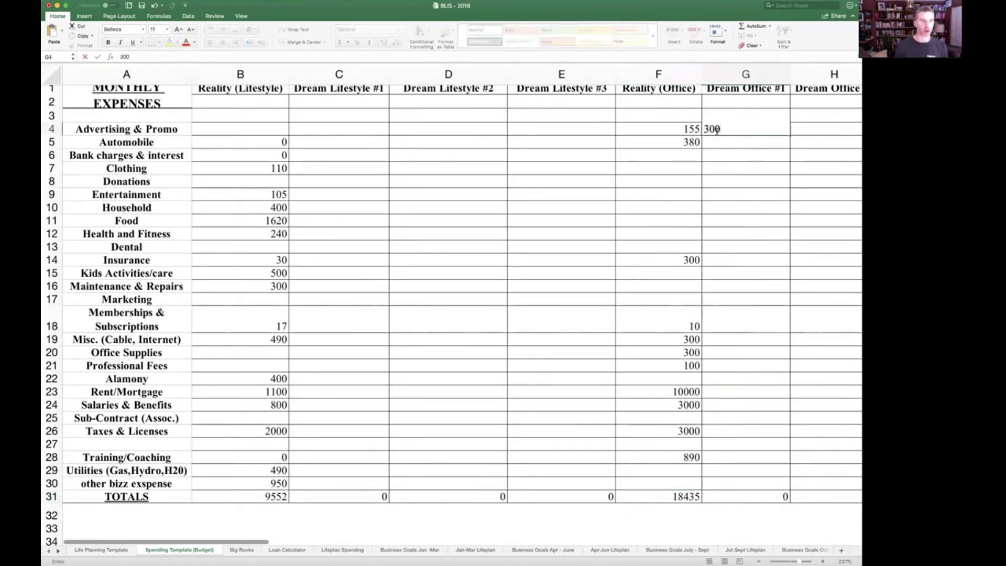
key("Return")
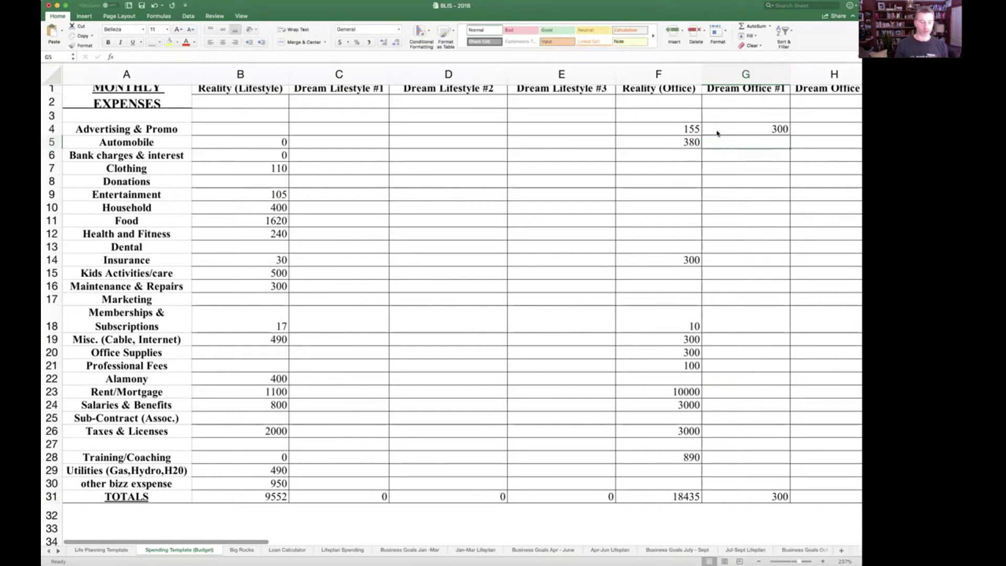
type("50")
key("Return")
Step: Enter 300 for Insurance under Dream Office #1
key("Return")
key("Down")
key("Down")
key("Down")
key("Down")
key("Down")
key("Down")
key("Down")
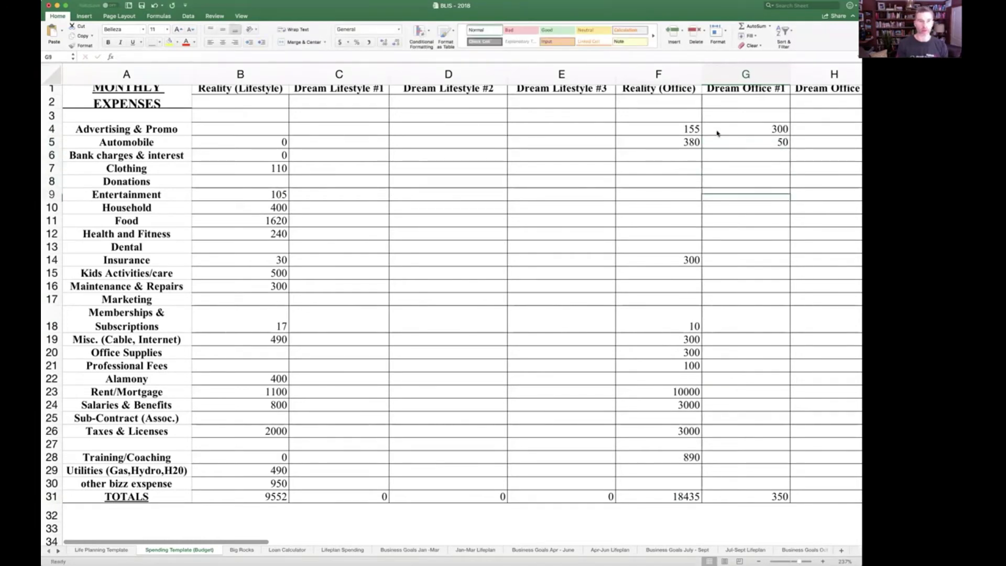
type("30")
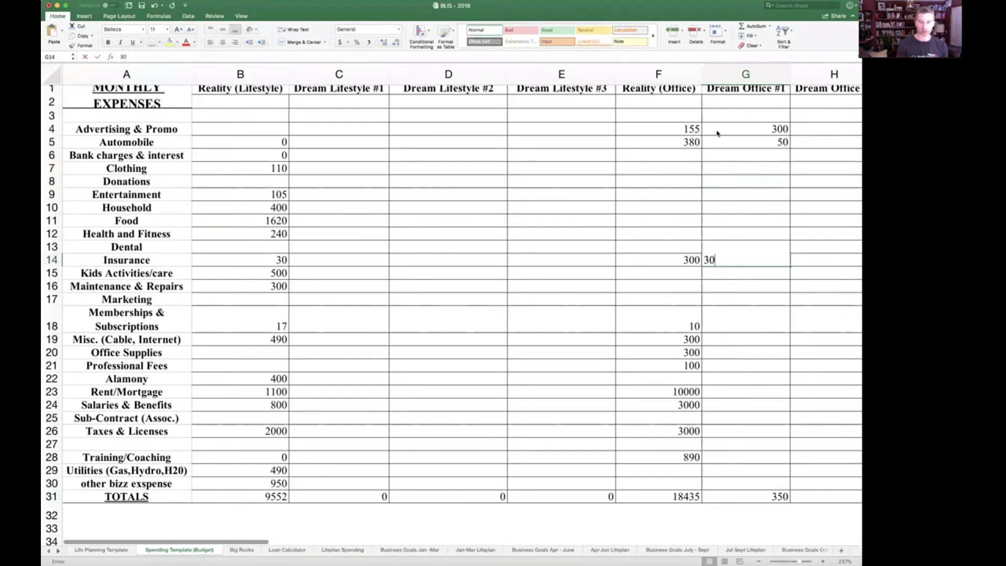
type("0")
key("Return")
Step: Enter 2000 for Rent/Mortgage and 4000 for Salaries & Benefits under Dream Office #1
key("Down")
key("Down")
key("Down")
key("Down")
key("Down")
key("Down")
key("Down")
key("Down")
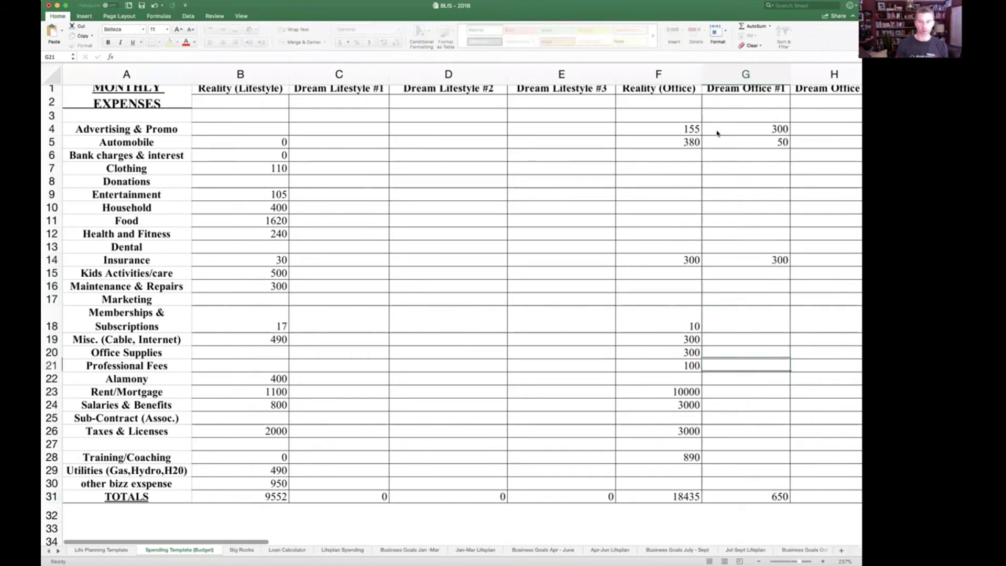
type("2000")
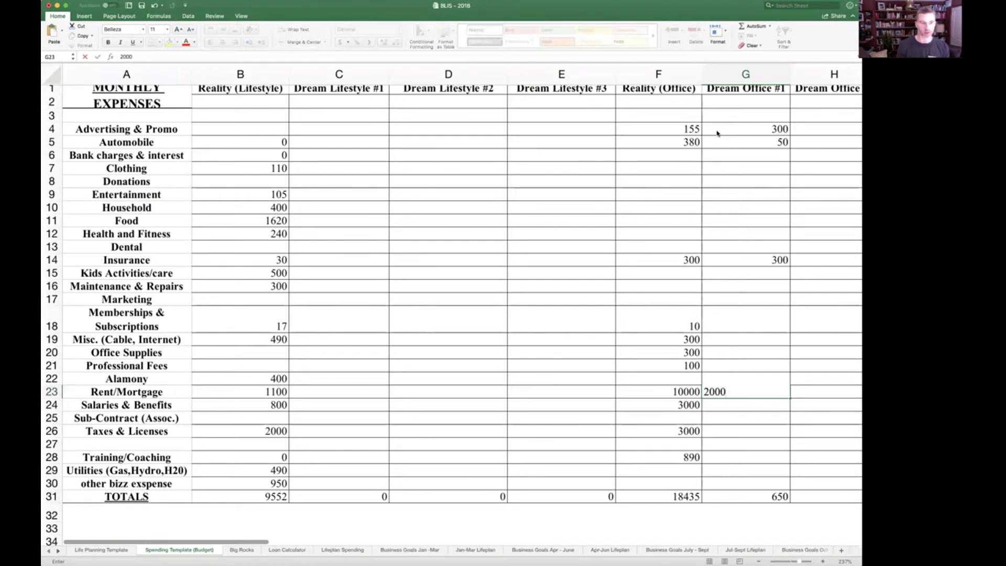
key("Return")
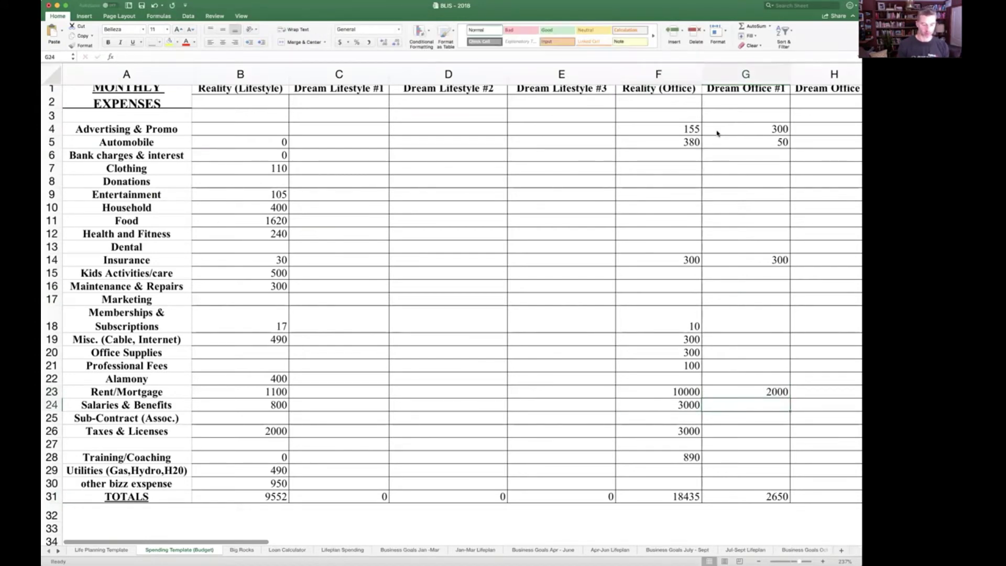
type("4000")
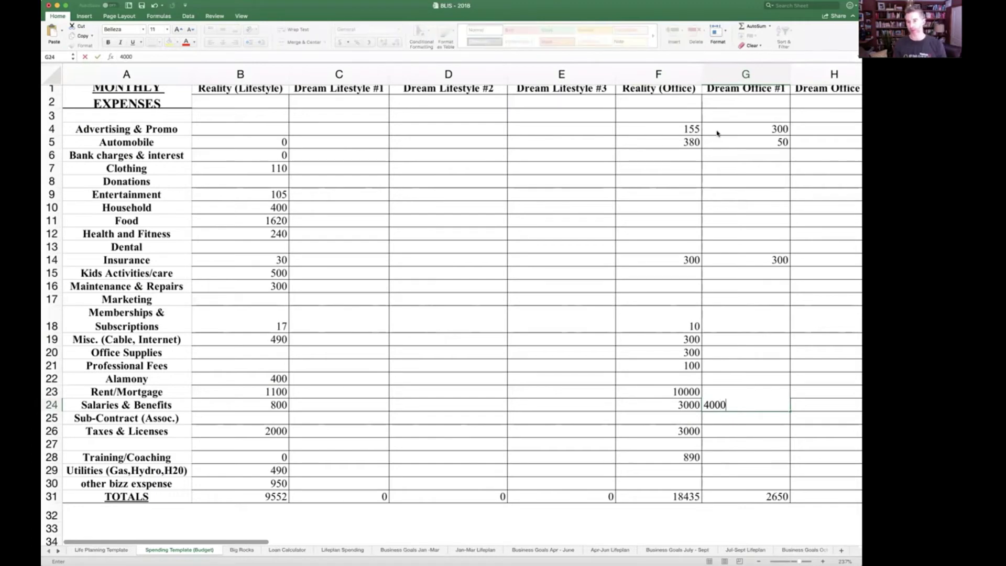
key("Return")
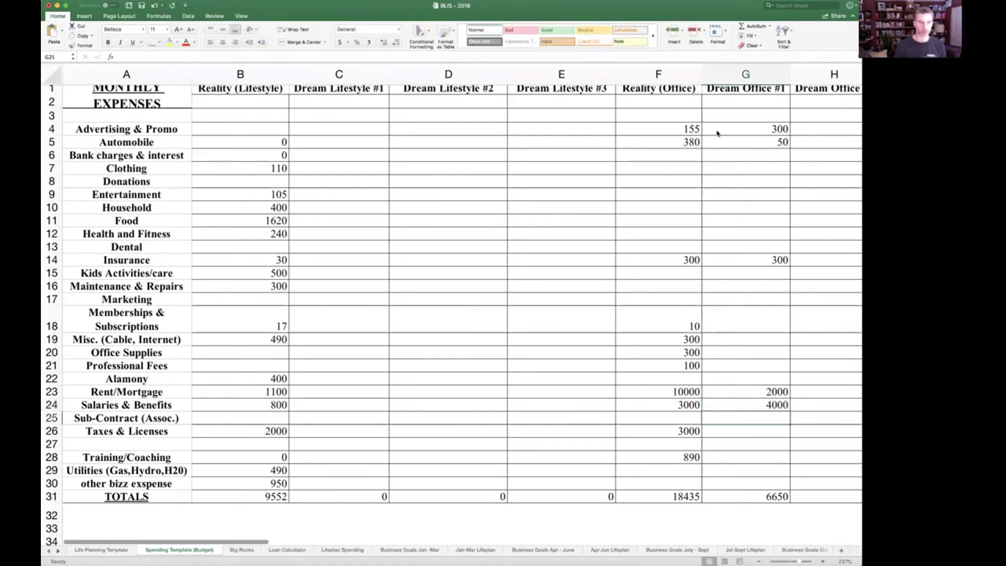
Step: Examine the TOTALS row of the budget across the Dream Office, Reality (Office) and lifestyle columns
key("Down")
key("Down")
key("Down")
key("Down")
key("Down")
key("Down")
key("Left")
key("Right")
key("Right")
key("Right")
key("Right")
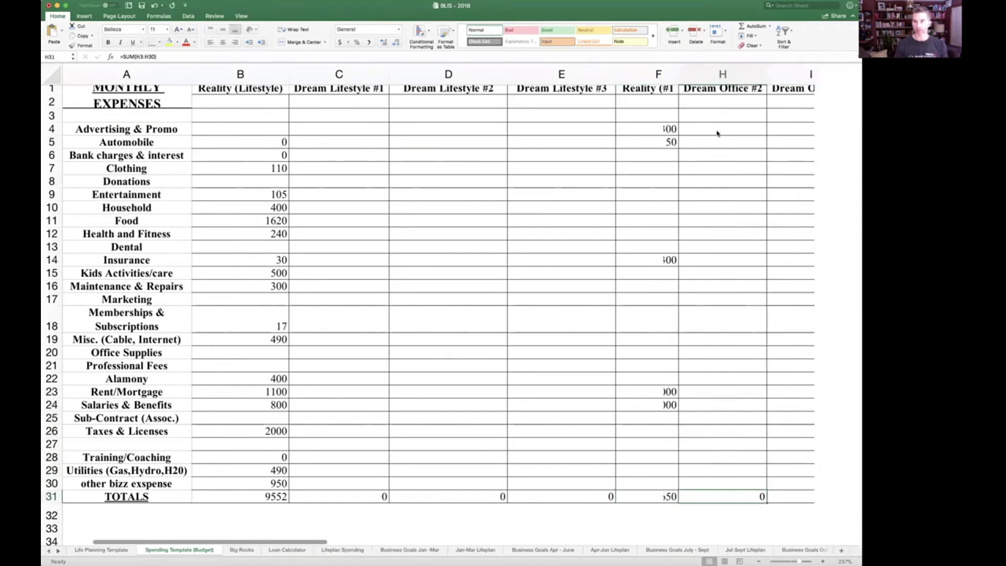
key("Left")
key("Left")
key("Left")
key("Left")
key("Left")
key("Left")
key("Left")
key("Left")
key("Left")
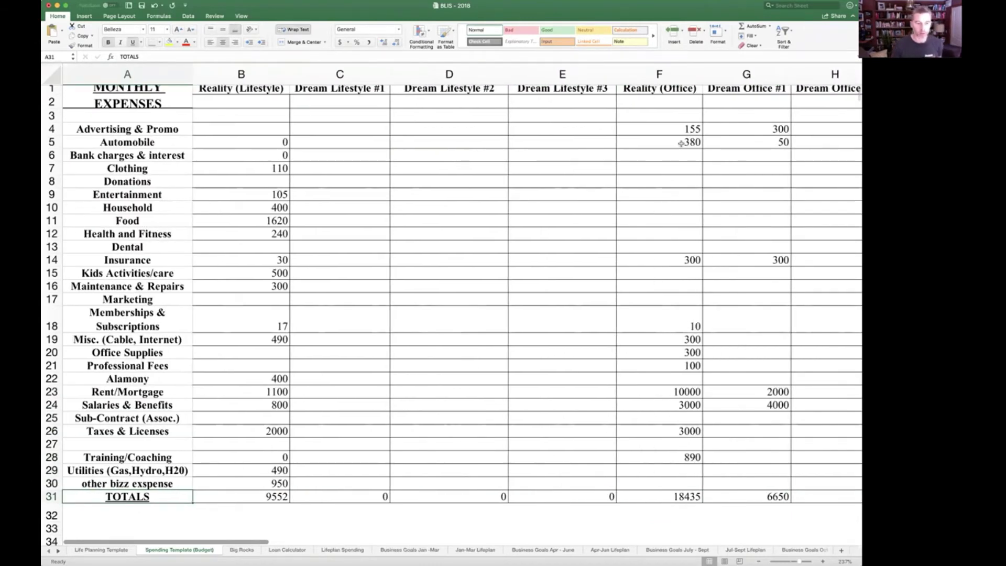
Step: Open the Life Planning Template sheet and enlarge it to a readable size showing the Short Term Dream columns
left_click(114, 551)
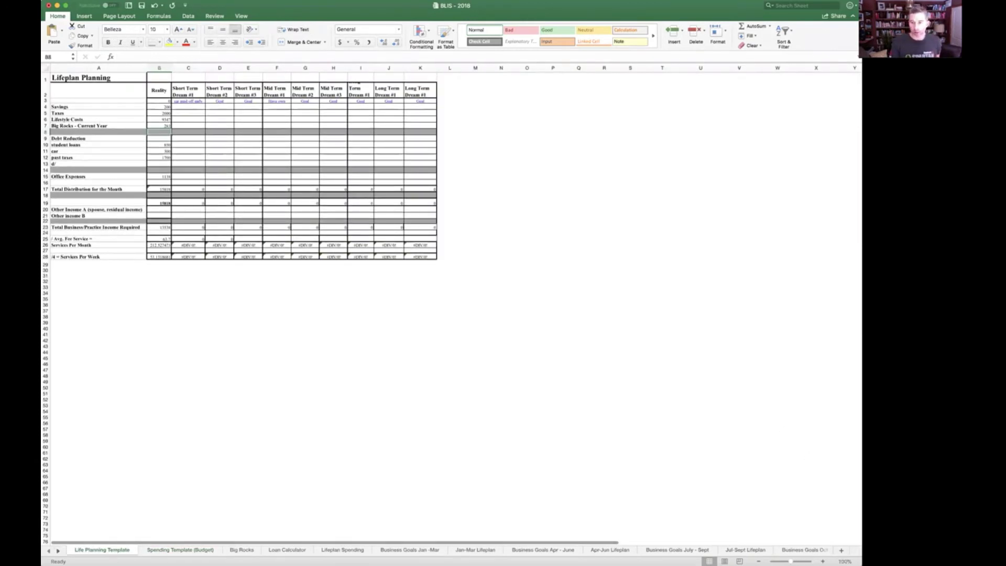
right_click(793, 561)
left_click(753, 500)
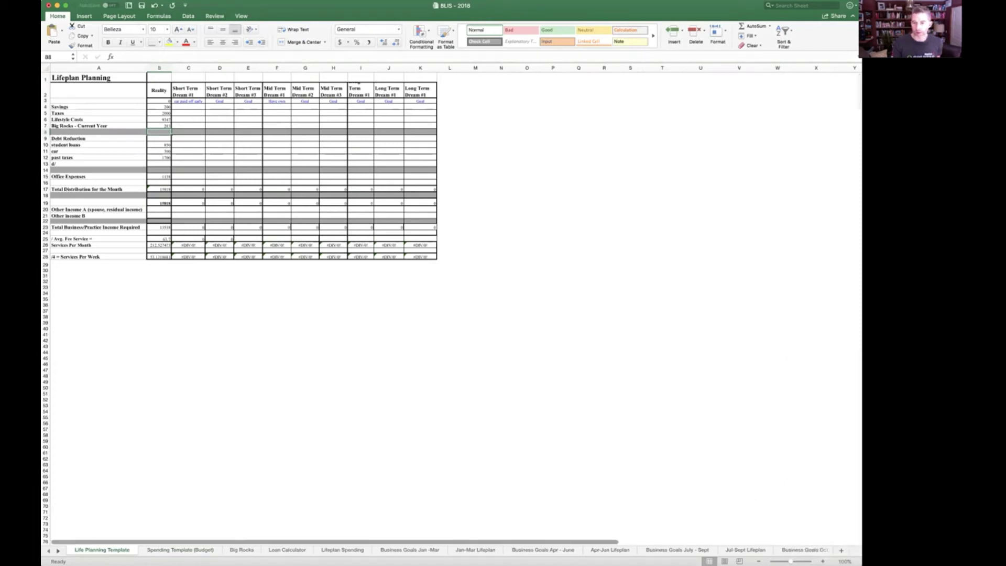
left_click_drag(791, 561, 794, 562)
scroll(388, 118, "up", 5)
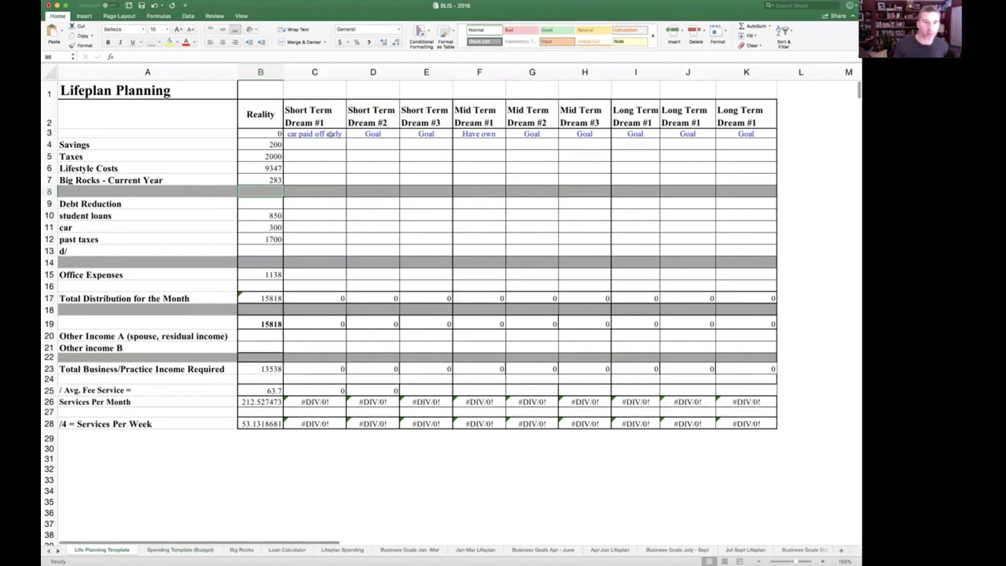
left_click(291, 119)
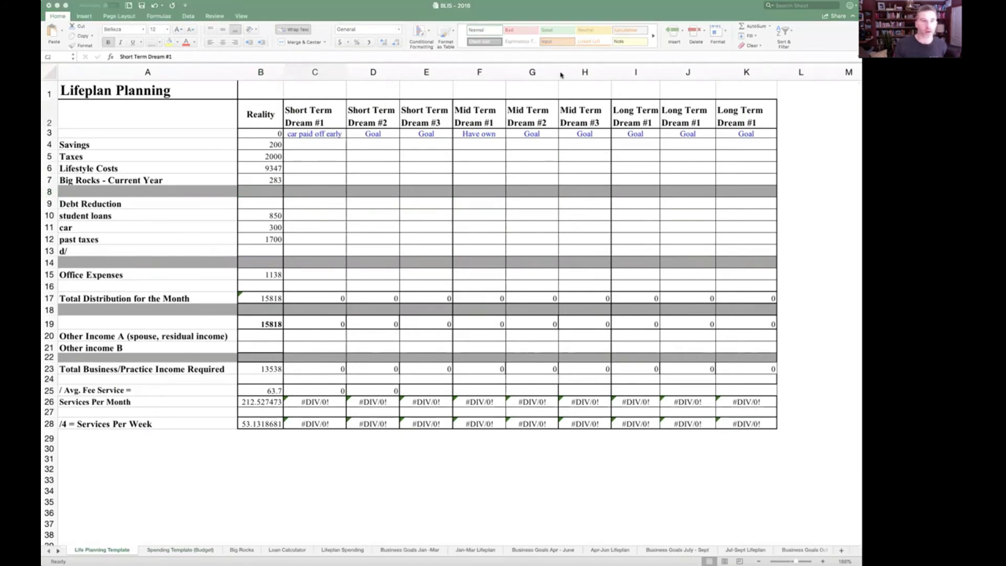
left_click(368, 72)
left_click(426, 72)
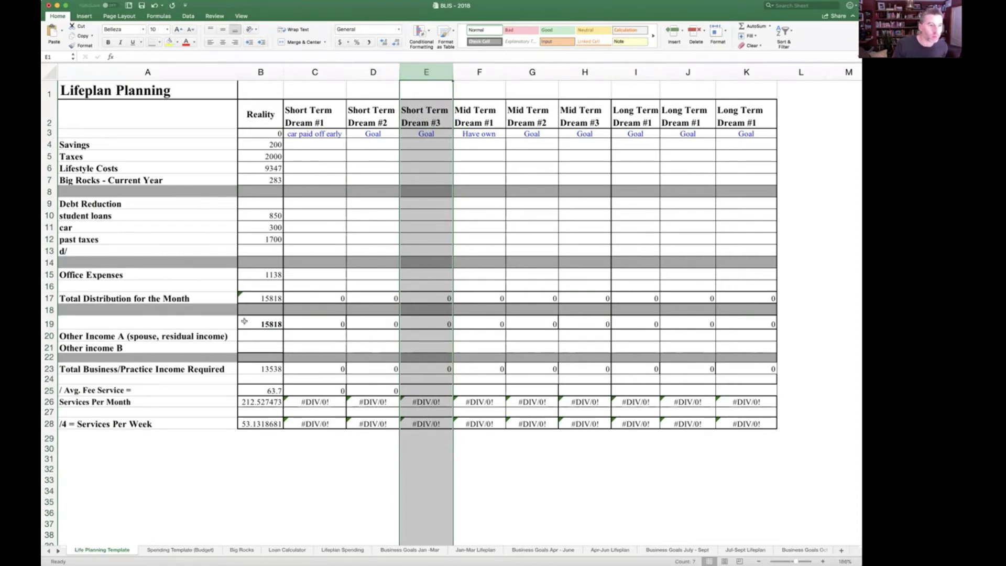
Step: Enter the Dream Office #1 total from the budget, 6650, as Office Expenses under Short Term Dream #1
left_click(302, 299)
left_click(304, 276)
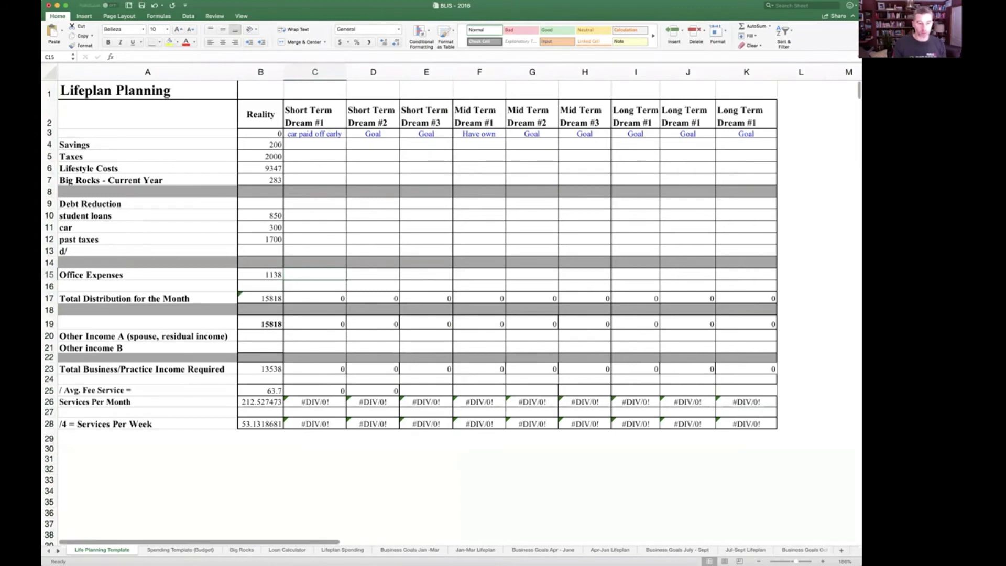
key("ctrl+Page_Down")
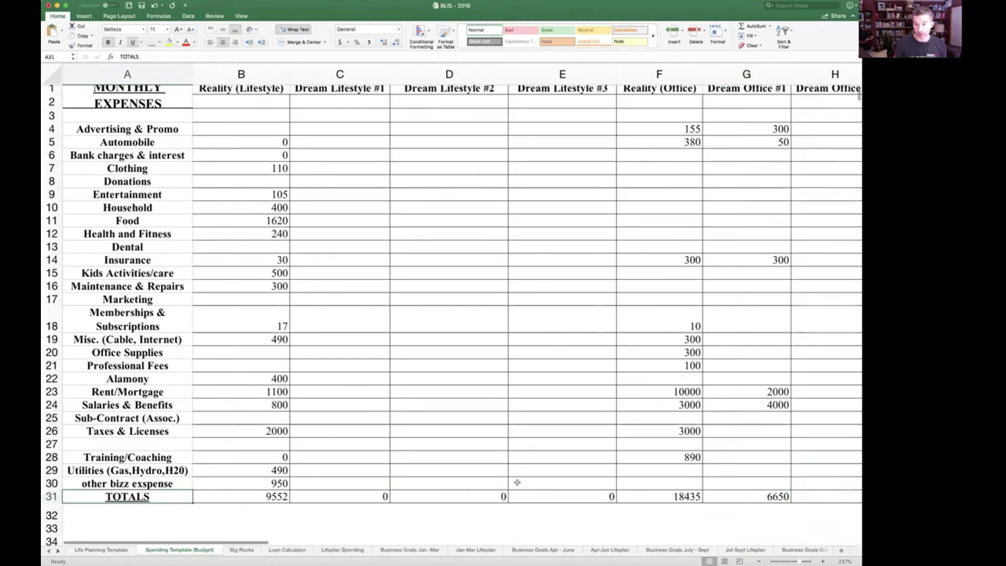
left_click(102, 550)
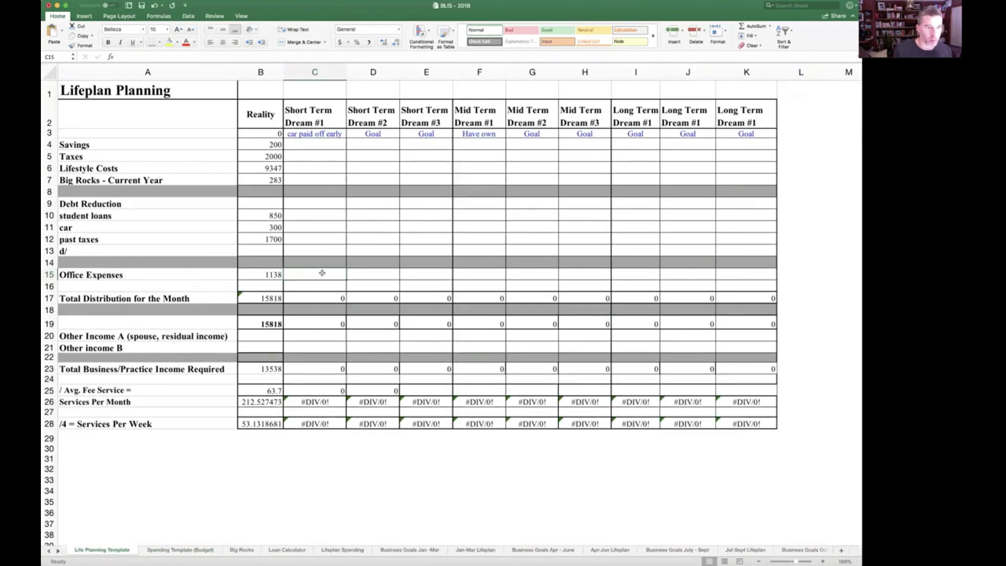
type("6650")
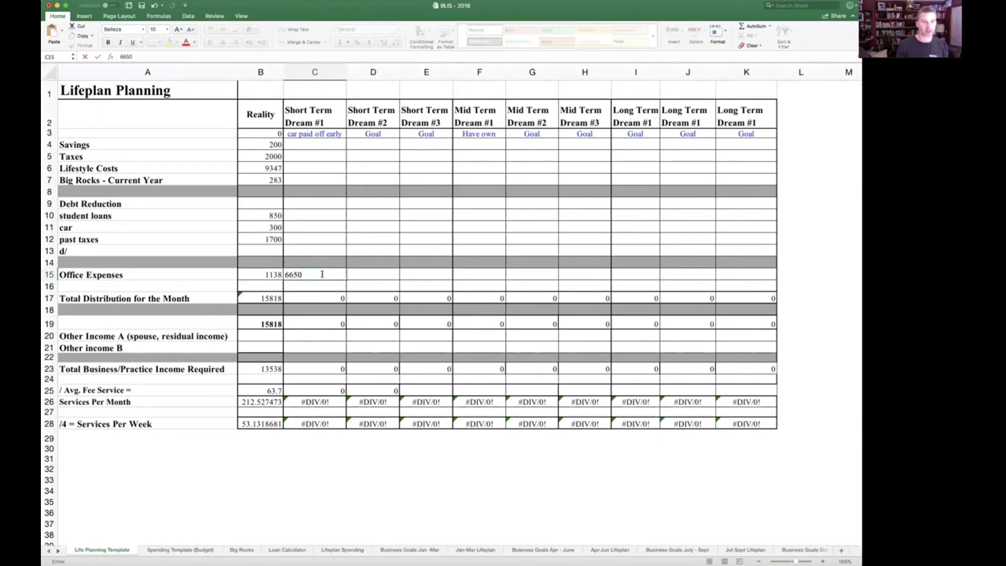
key("Return")
key("Up")
key("Up")
key("Up")
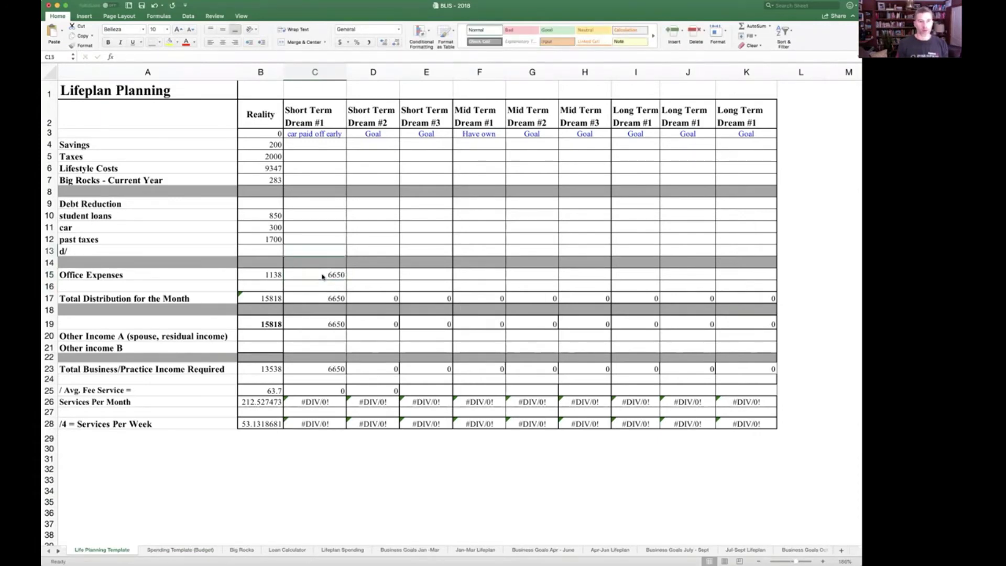
Step: Copy the Reality values for Savings, Taxes, Lifestyle Costs and Big Rocks - Current Year into Short Term Dream #1
left_click_drag(275, 145, 274, 179)
key("super+c")
key("Right")
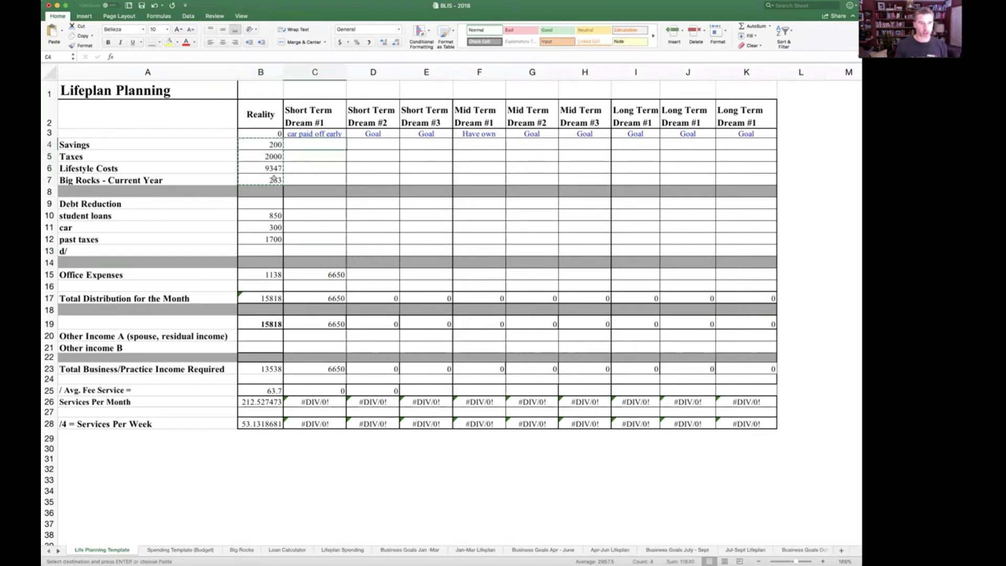
key("super+v")
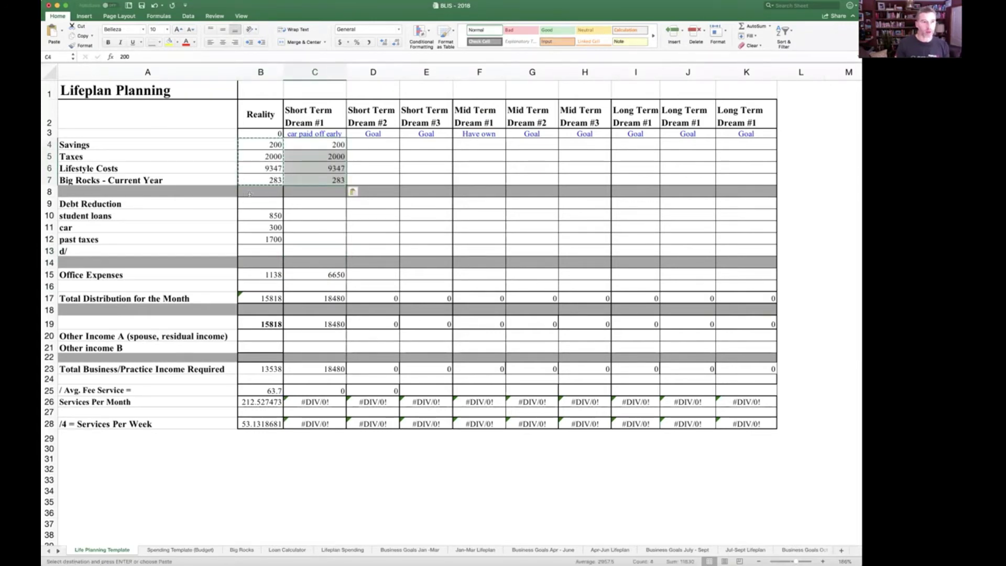
Step: Copy the Reality debt values for student loans, car and past taxes into Short Term Dream #1
left_click_drag(267, 220, 265, 240)
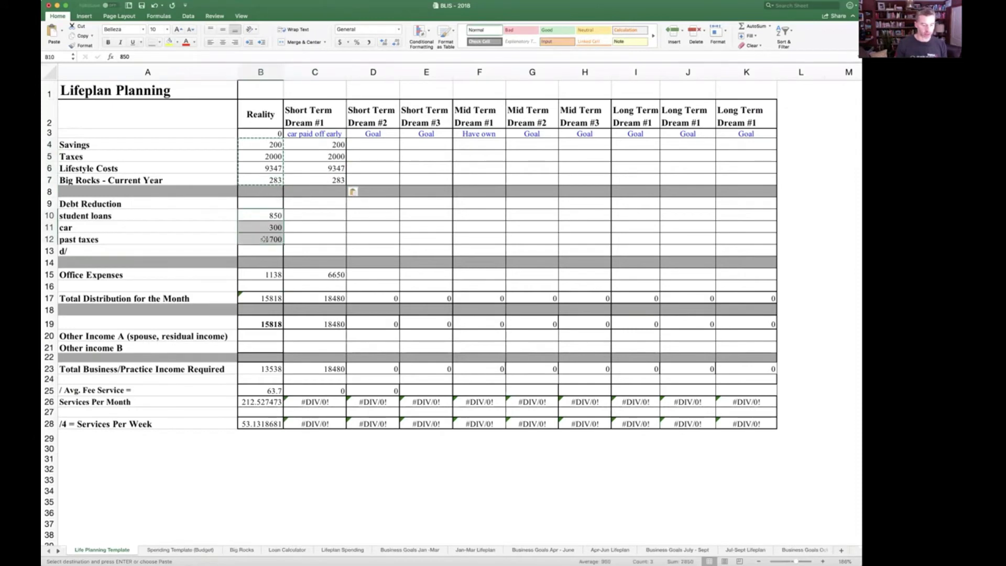
key("super+c")
key("Right")
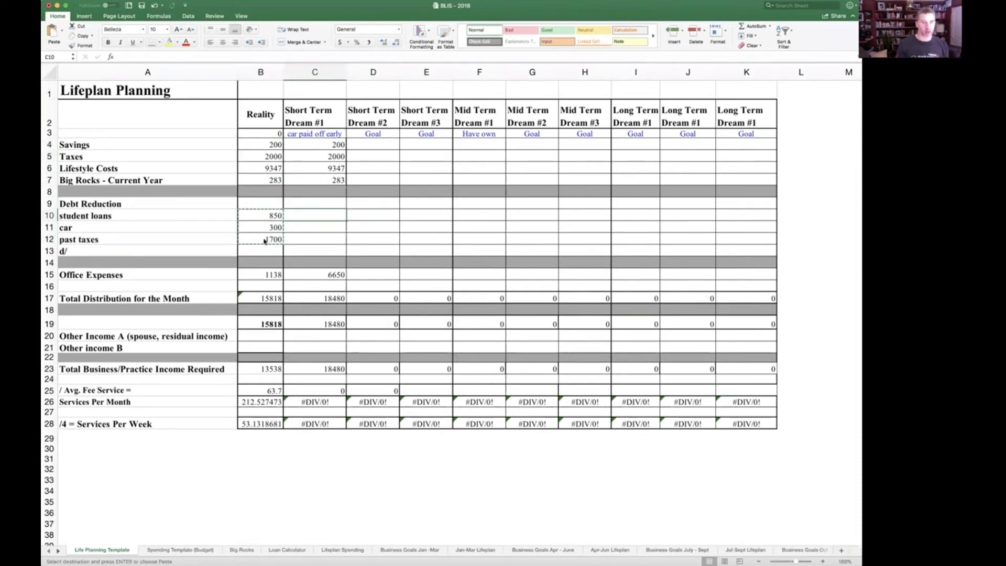
key("super+v")
Step: Set the car debt payment under Short Term Dream #1 to 1300
key("Up")
key("Up")
key("Up")
key("Up")
key("Down")
key("Down")
key("Down")
key("Down")
key("Down")
type("13")
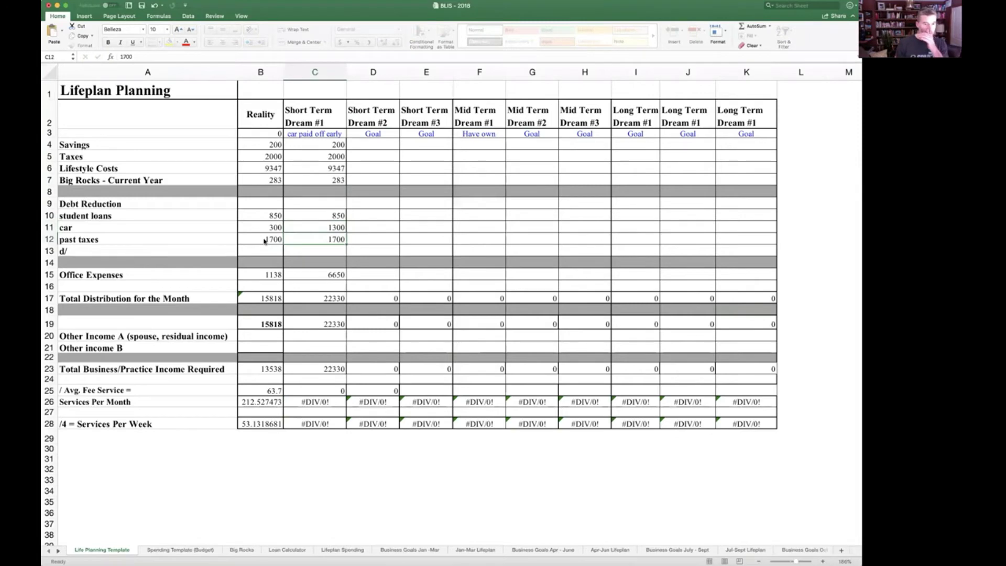
key("Return")
Step: Enter 6650 for Office Expenses under Short Term Dream #2
key("Down")
key("Down")
key("Down")
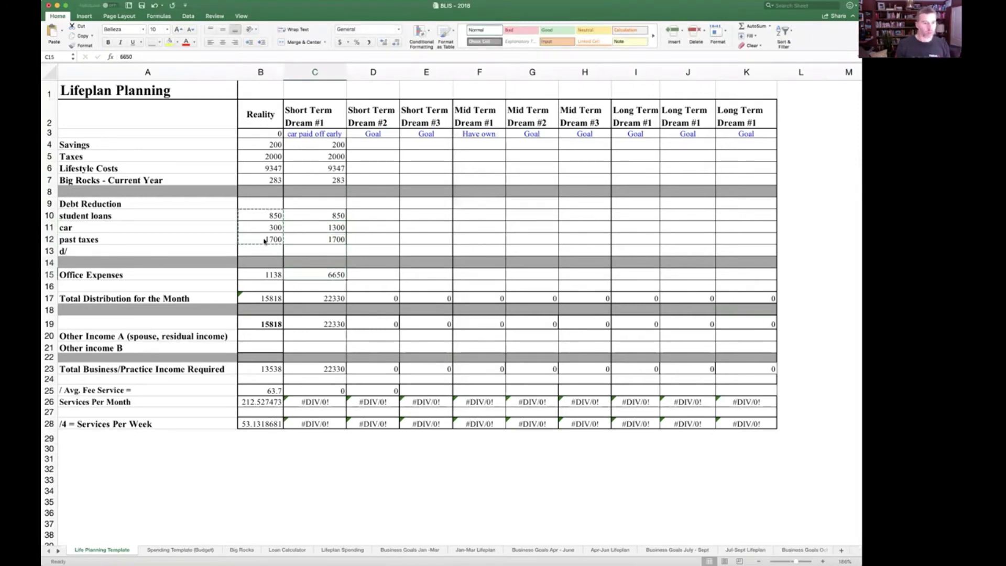
key("Right")
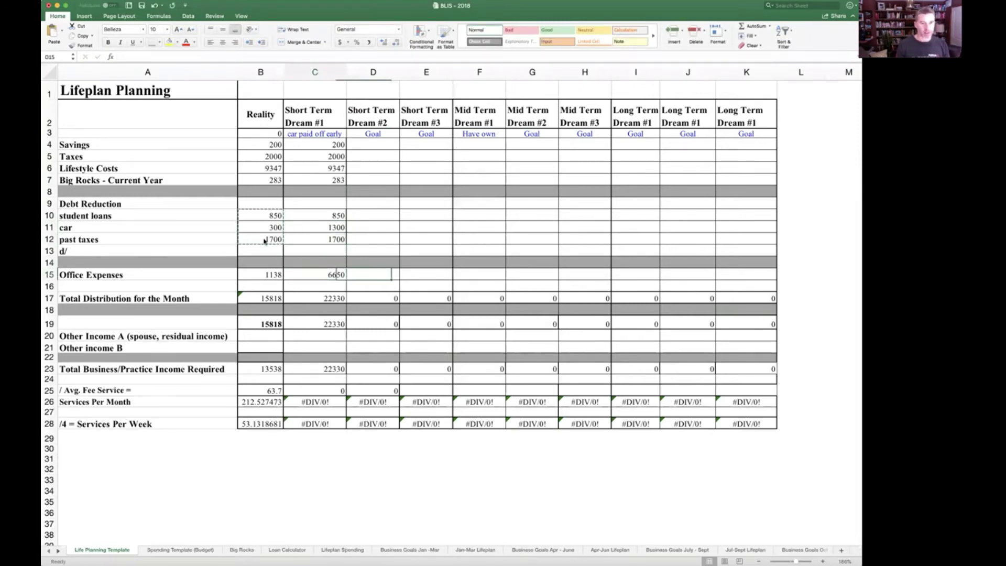
type("6650")
key("Left")
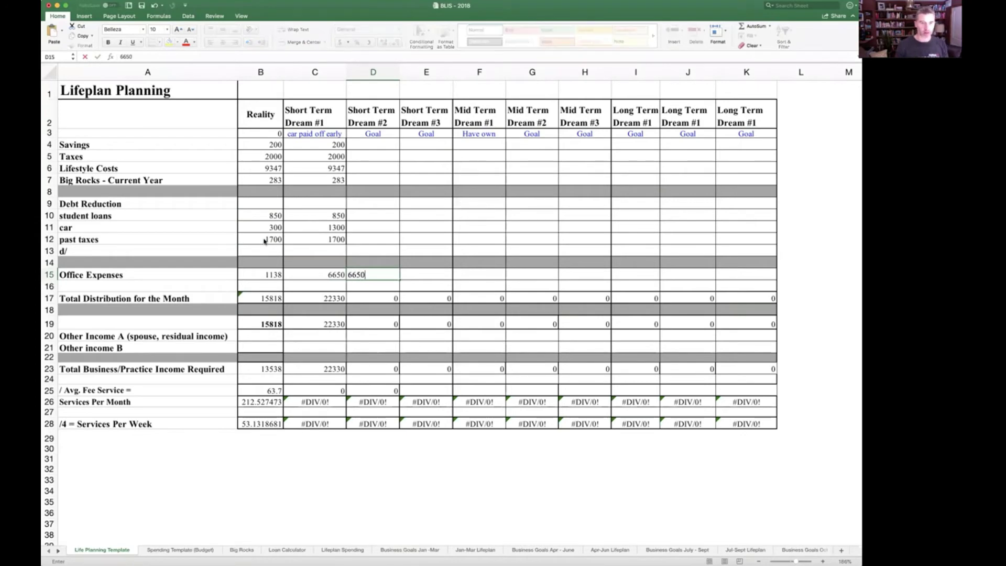
key("Left")
key("Right")
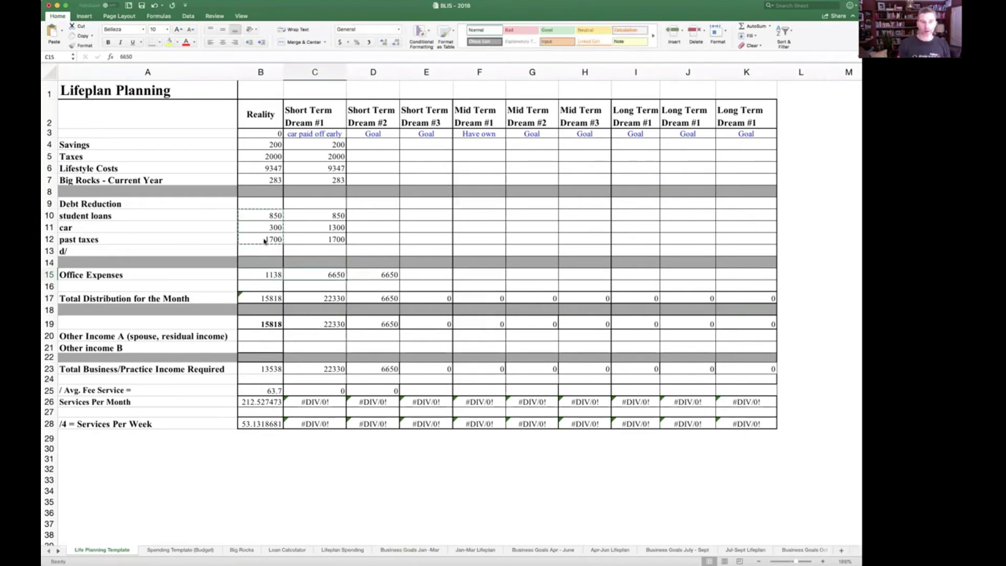
Step: Set Office Expenses under Short Term Dream #1 to 1138
type("1138")
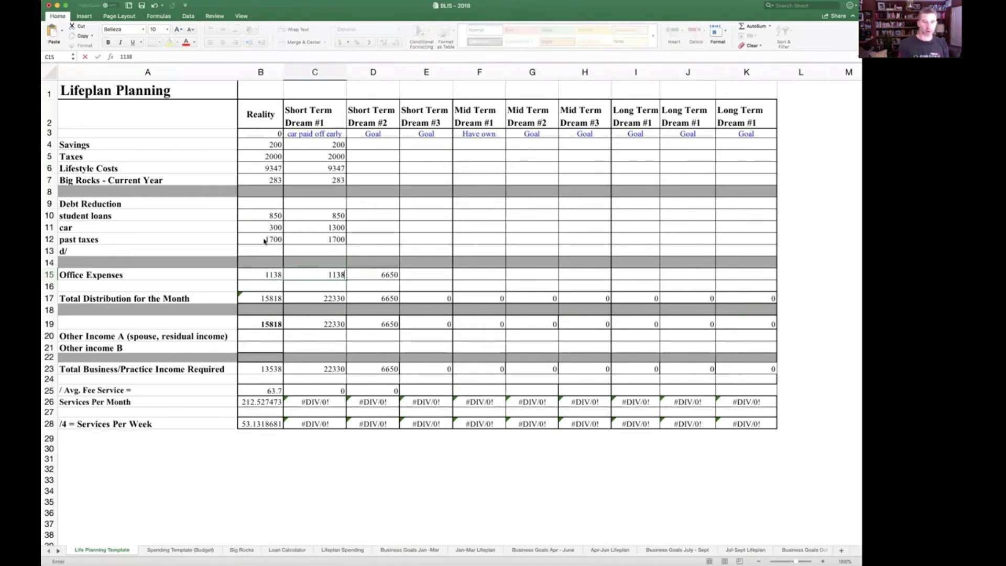
key("Right")
key("Left")
key("Down")
key("Down")
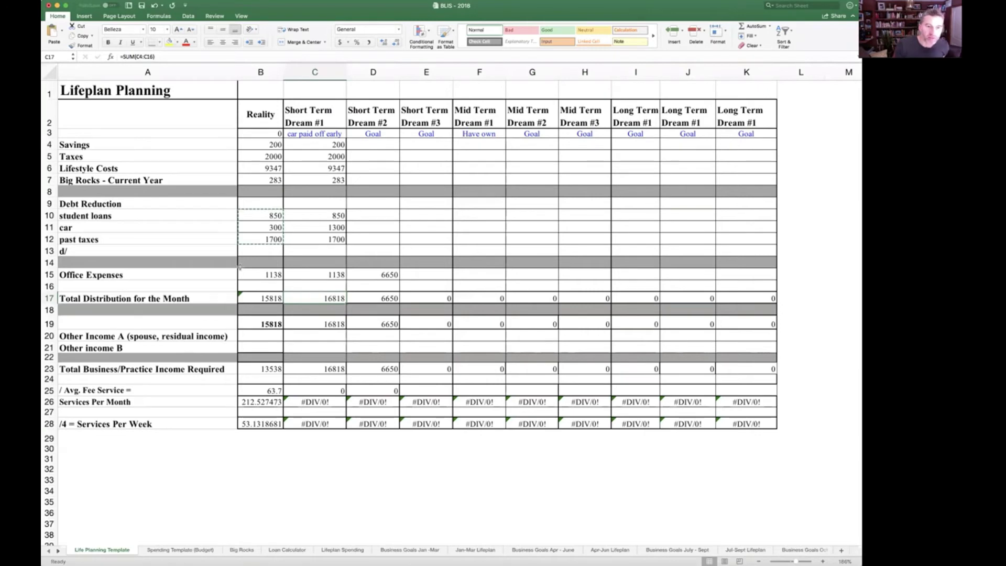
Step: Set the Avg. Fee Service under Short Term Dream #1 to 64 and check its Services Per Month and Per Week
scroll(315, 297, "down", 1)
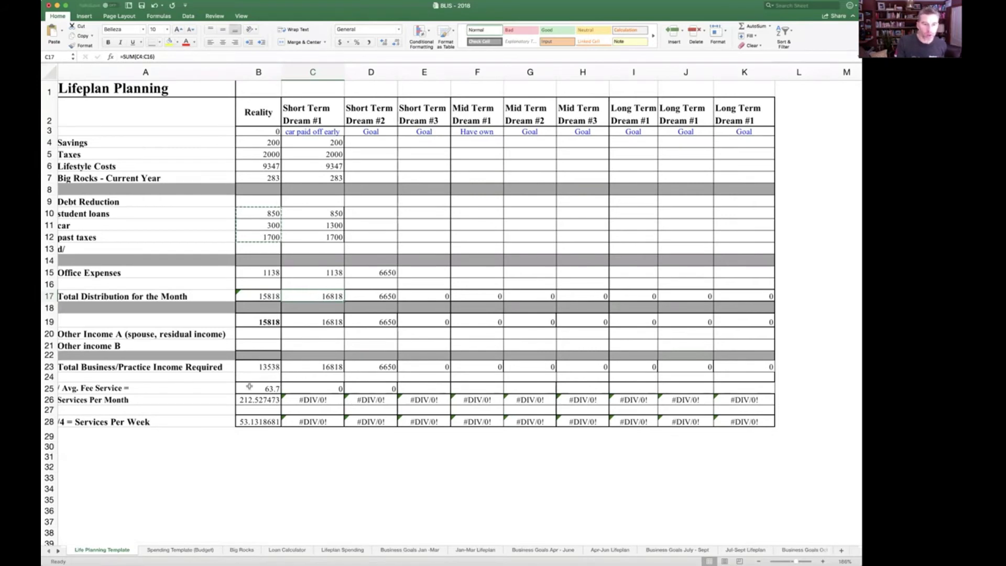
left_click(329, 388)
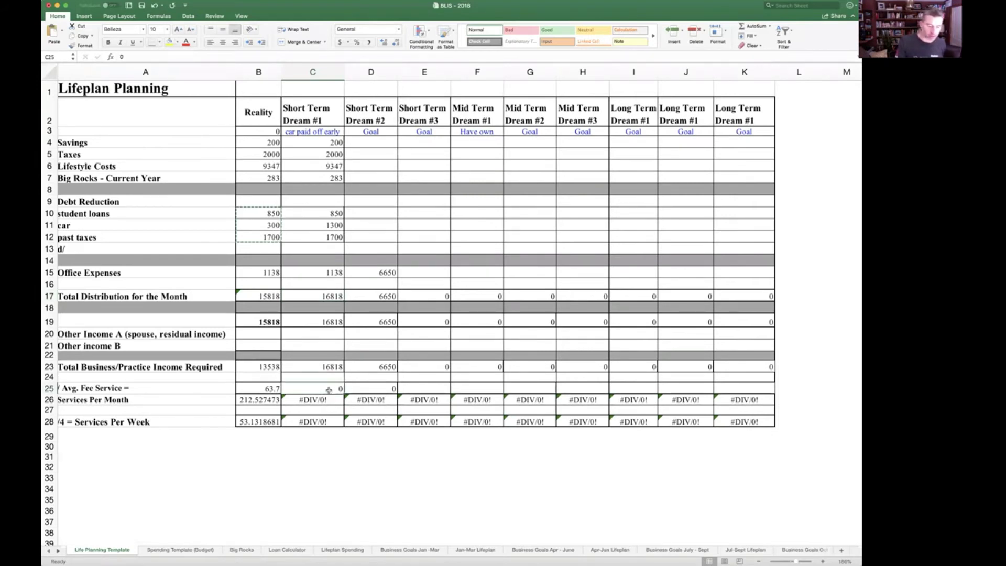
type("64")
key("Return")
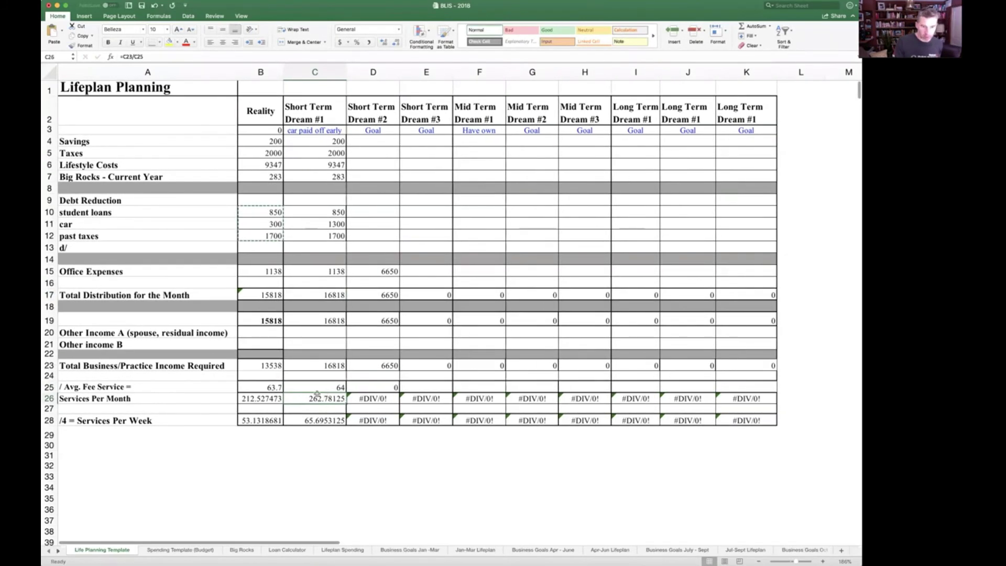
key("Left")
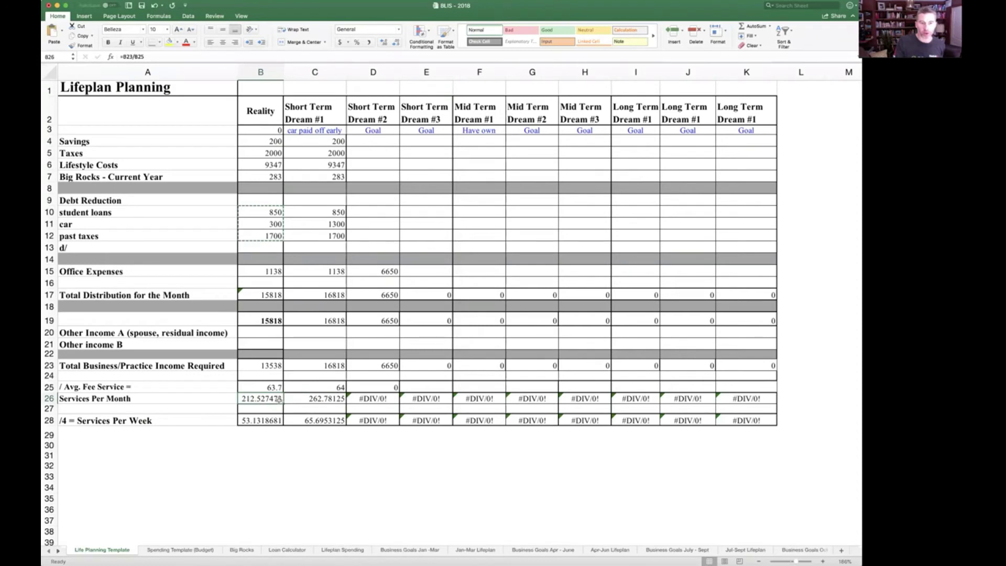
left_click(303, 401)
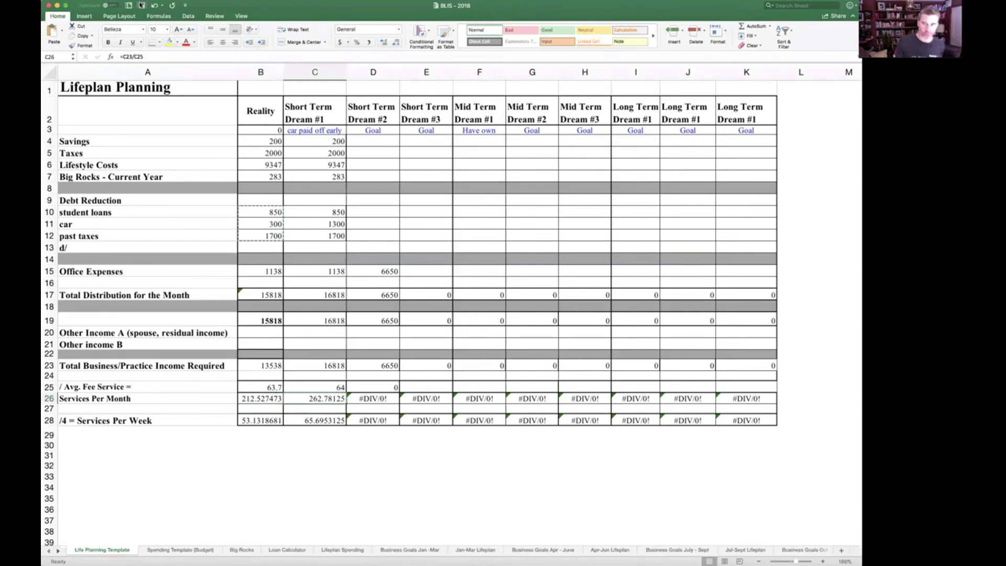
left_click(307, 423)
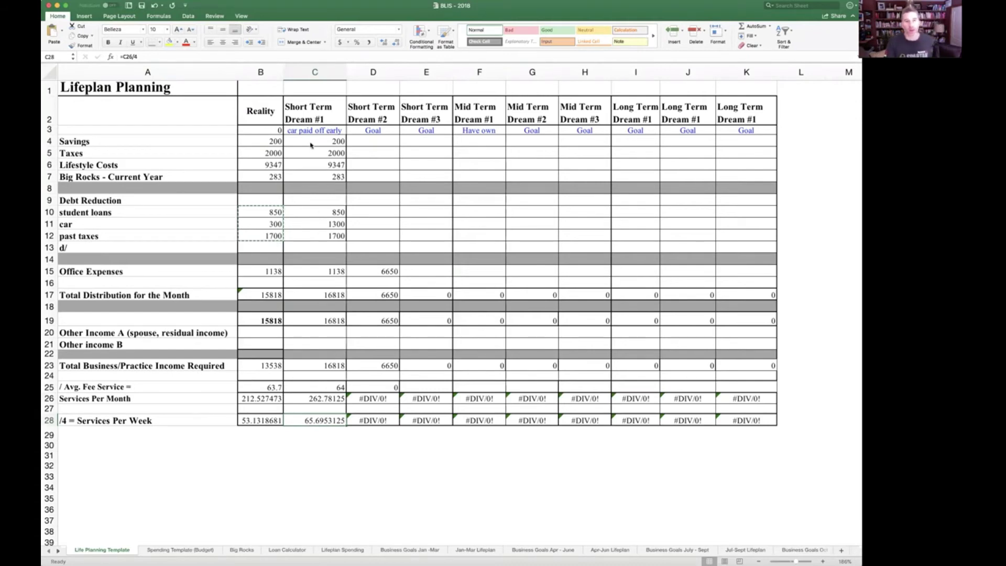
Step: Copy the Short Term Dream #1 column from Savings down to Services Per Week into Short Term Dream #2
left_click_drag(312, 142, 312, 176)
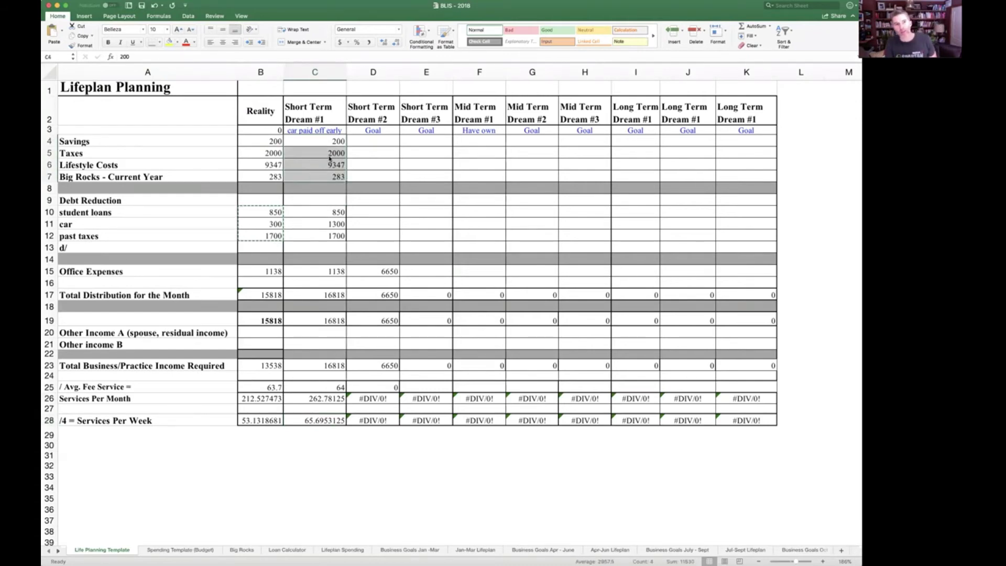
left_click(319, 141)
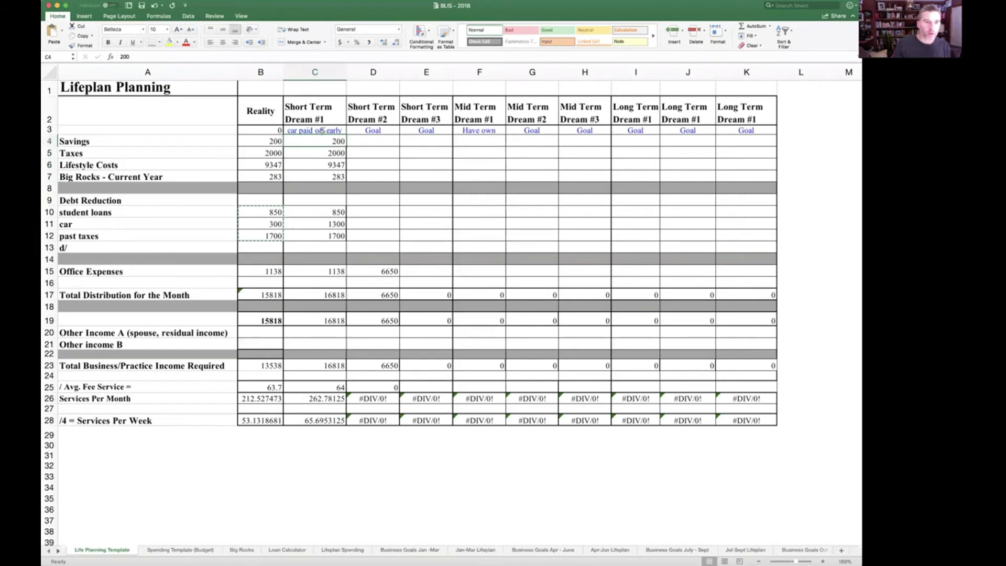
left_click_drag(319, 139, 329, 423)
key("super+c")
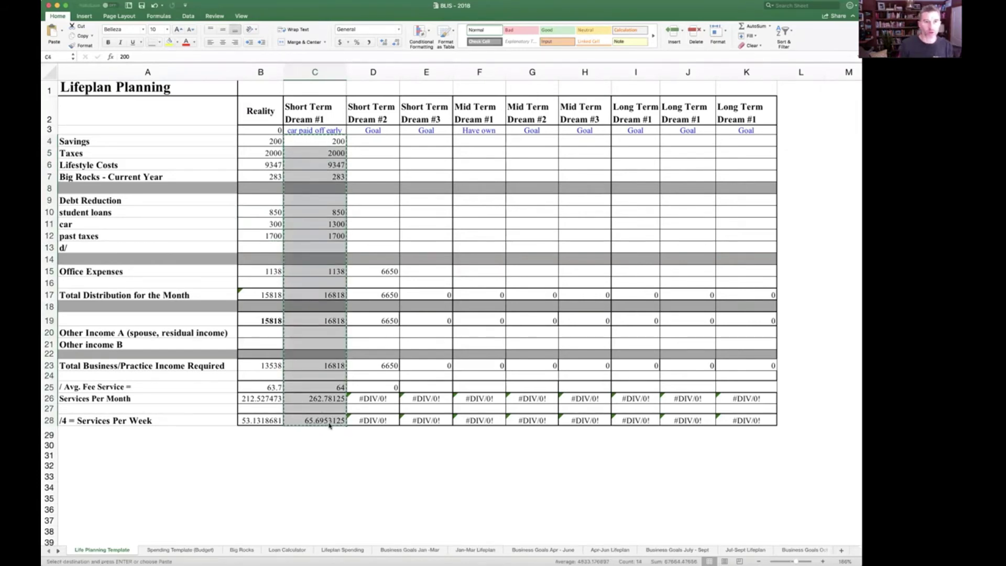
key("Right")
key("super+v")
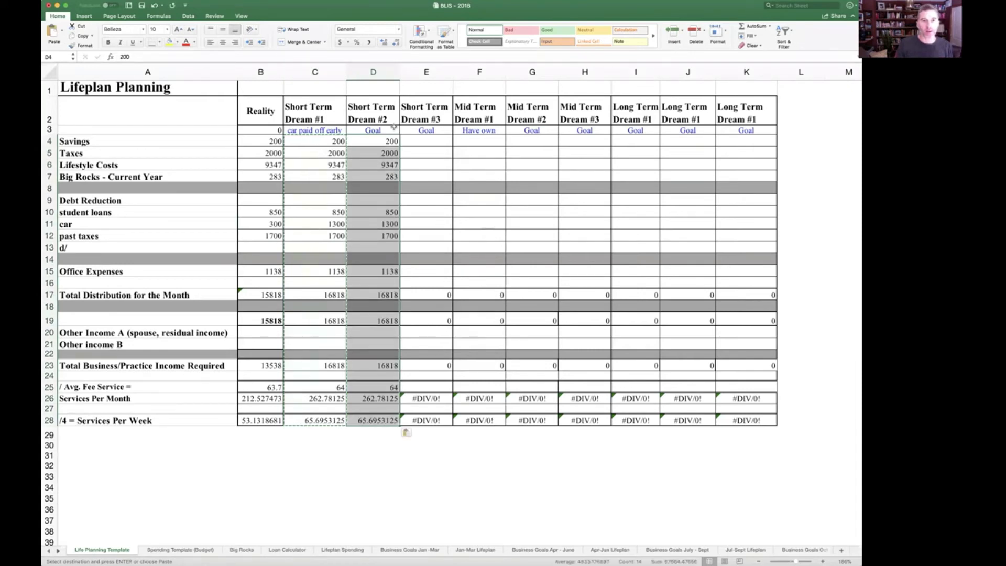
left_click(380, 119)
type("hawaii")
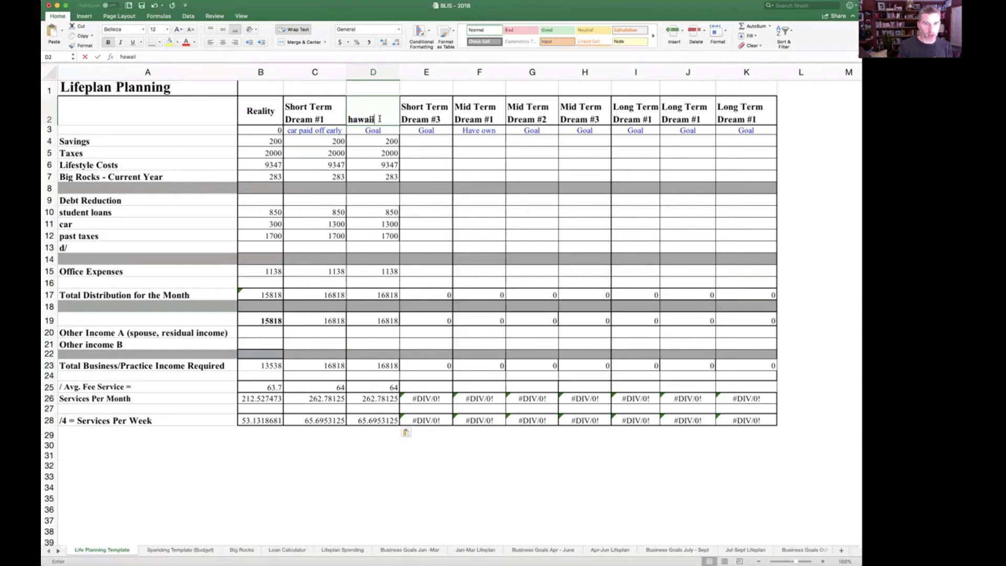
key("Return")
type("\\")
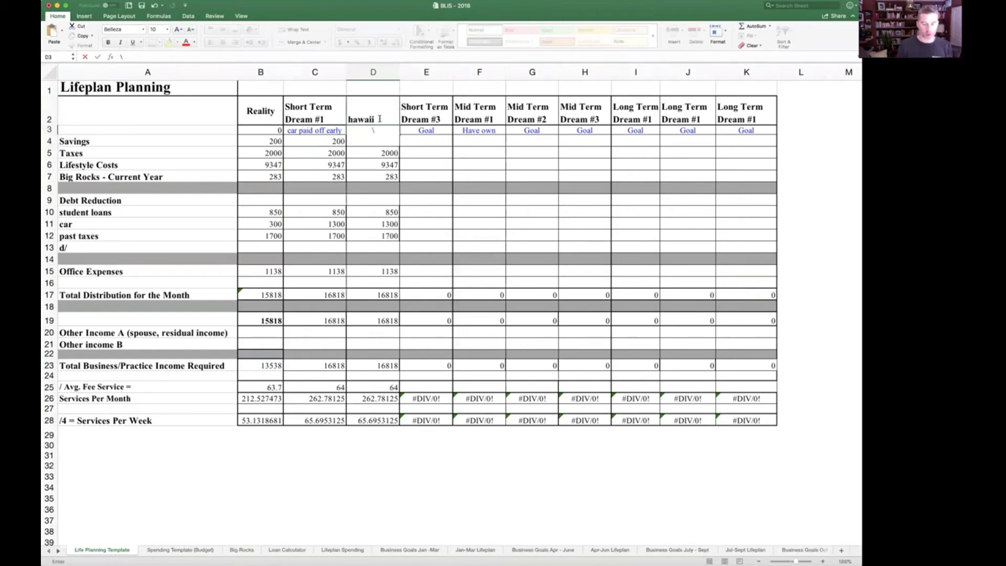
key("Return")
key("super+v")
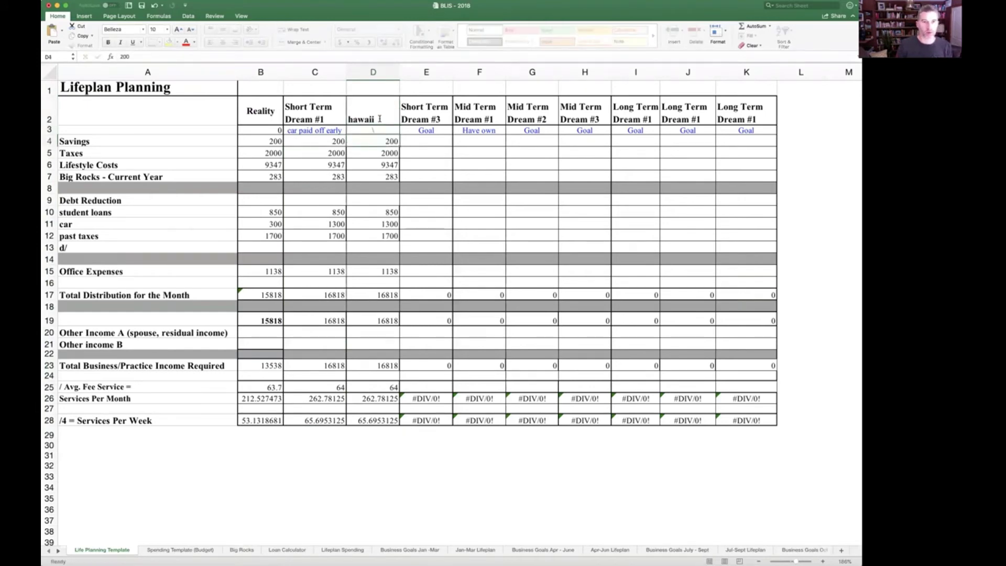
key("Up")
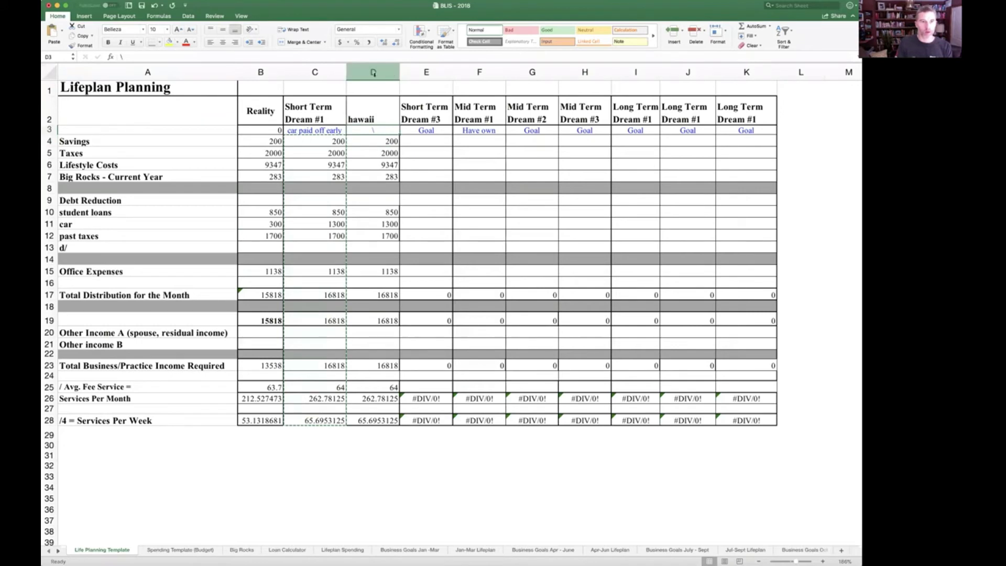
left_click(110, 1)
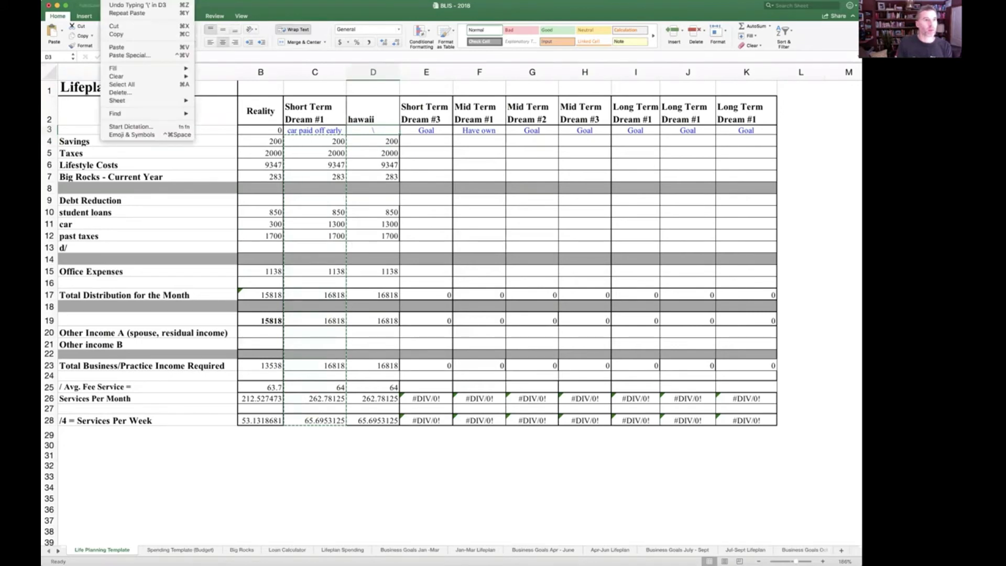
left_click(144, 5)
left_click(110, 1)
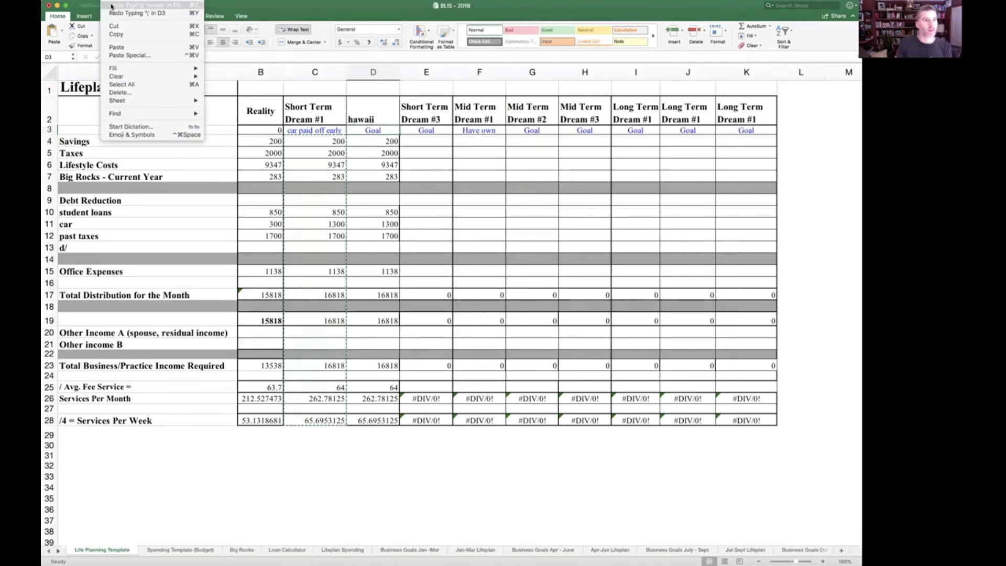
left_click(144, 4)
Step: Enter HAWII as the goal under Short Term Dream #2
left_click(380, 129)
type("HAWI")
key("Return")
key("super+v")
Step: Set Big Rocks - Current Year under Short Term Dream #2 to 700 and check its Services Per Week
key("Down")
key("Down")
key("Down")
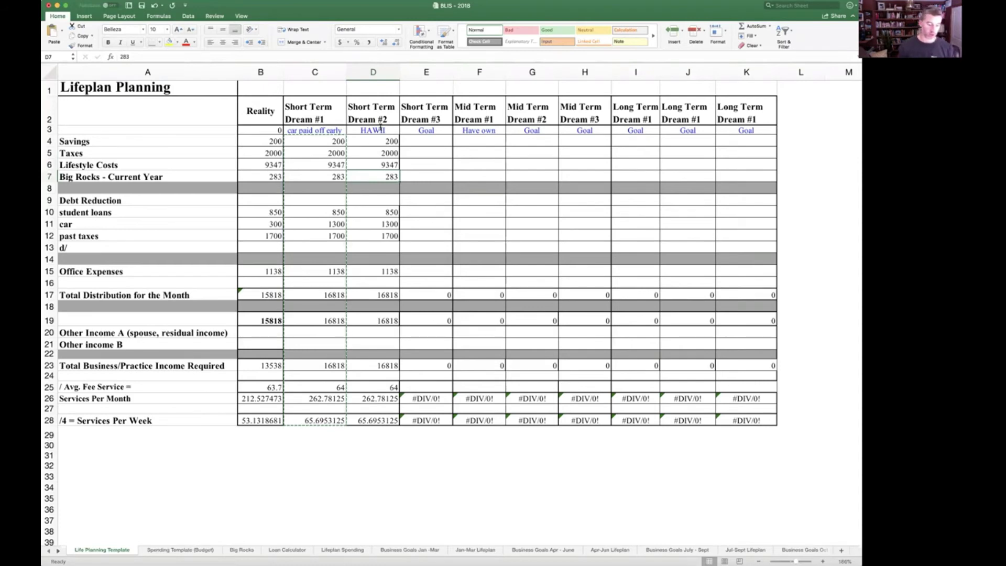
type("700")
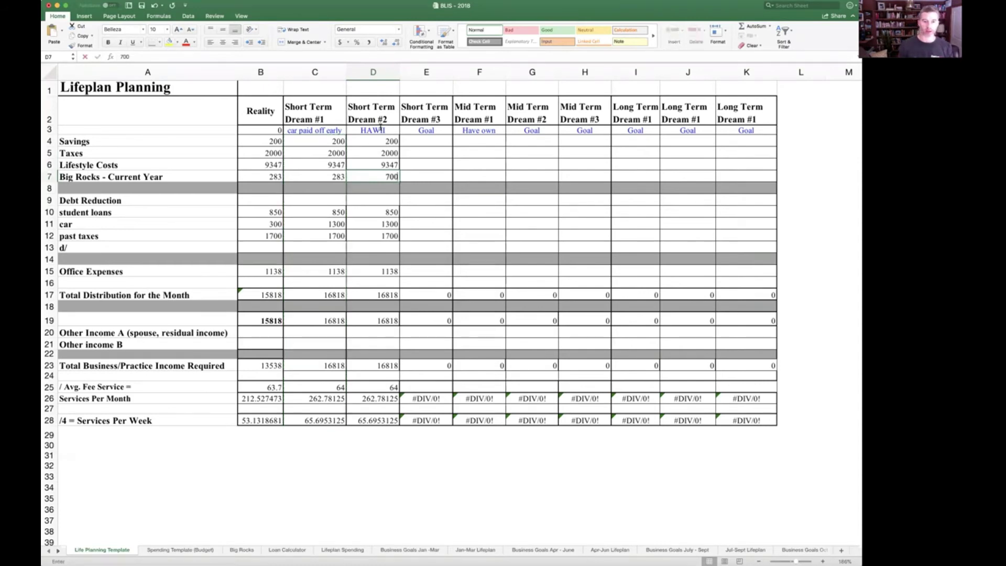
key("Return")
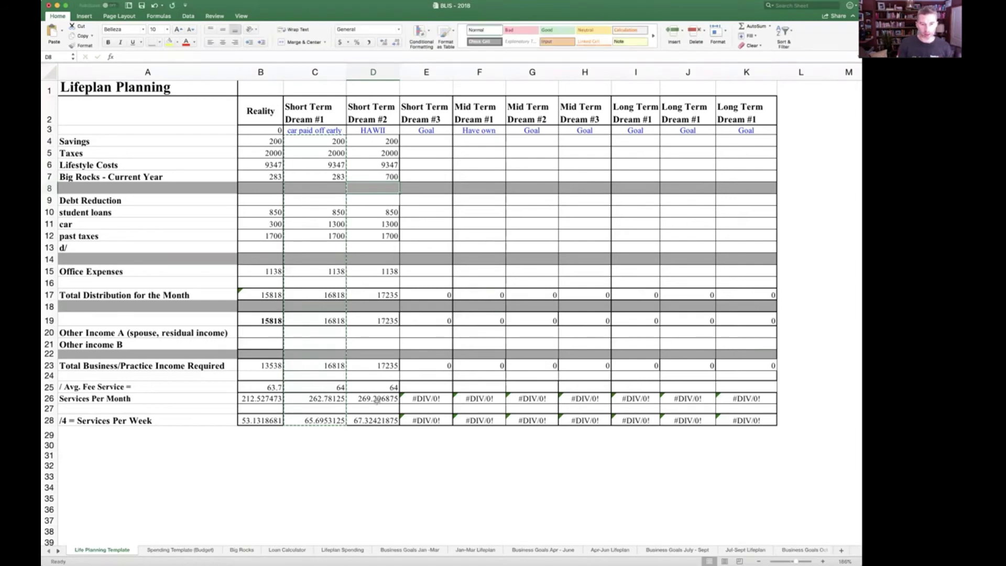
left_click(379, 422)
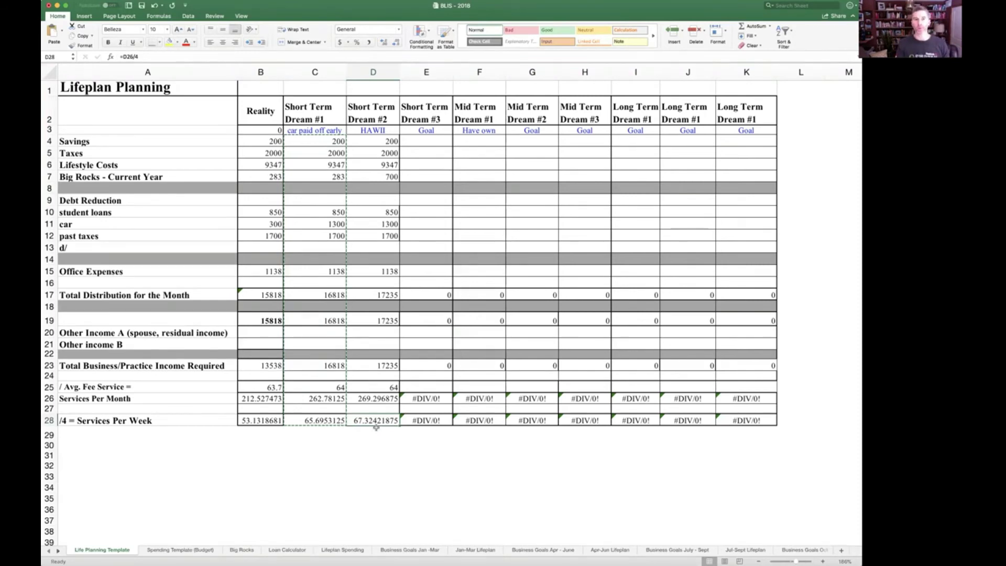
Step: Correct the spelling of the goal under Short Term Dream #2 to HAWAII
left_click(373, 131)
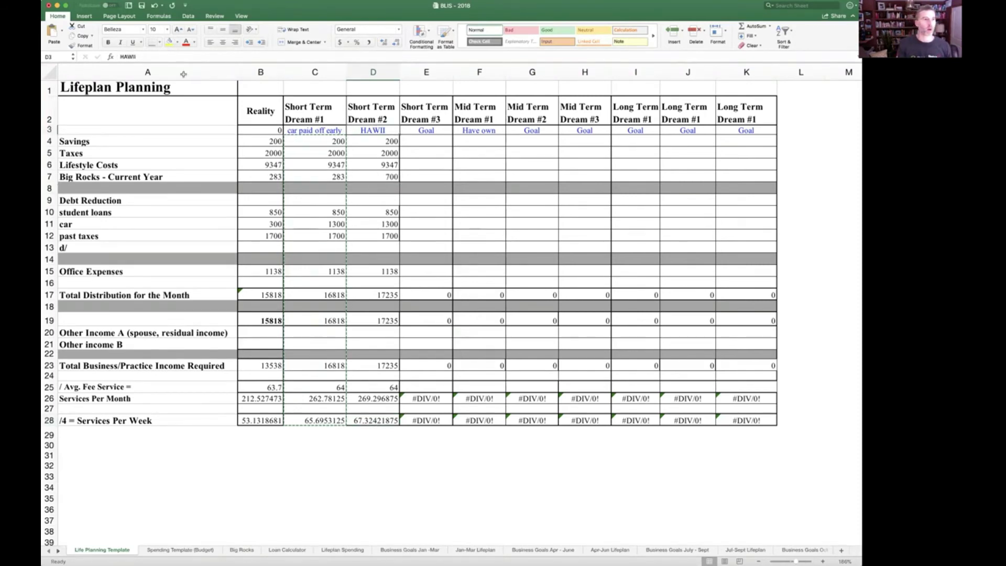
left_click(133, 56)
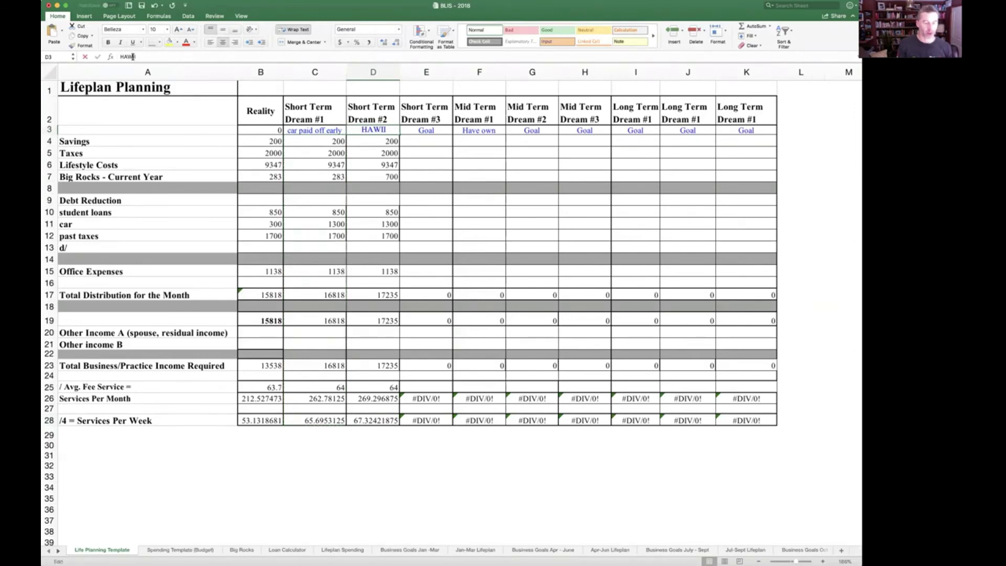
type("A")
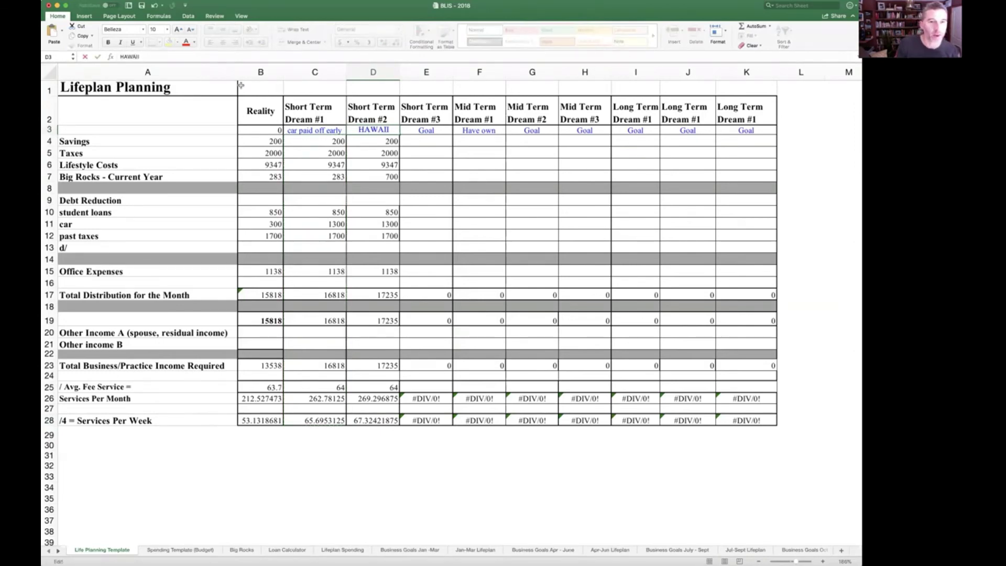
left_click(449, 137)
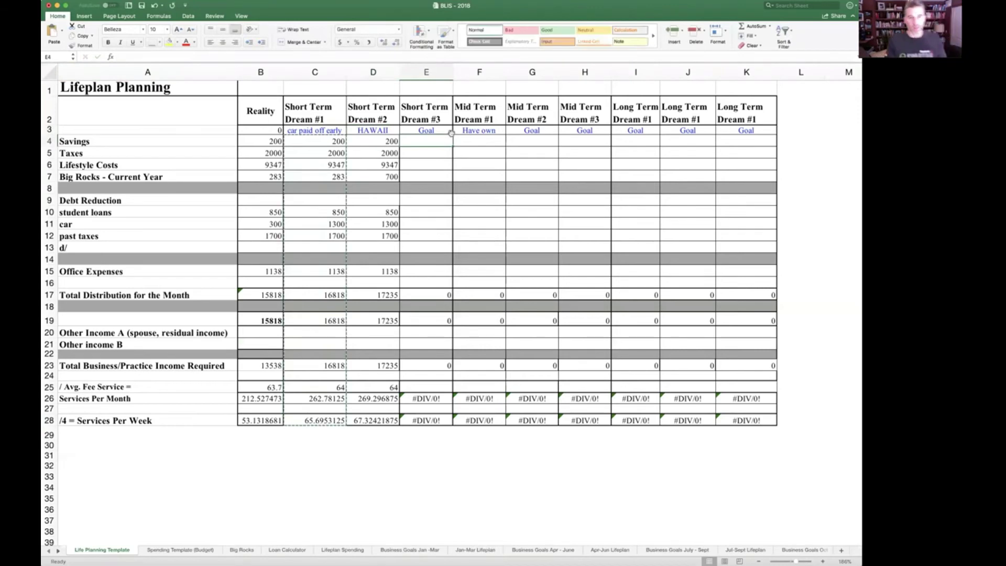
Step: Highlight the span of the Mid Term and Long Term dream columns, then the Services Per Month through Services Per Week rows
left_click_drag(481, 95, 581, 93)
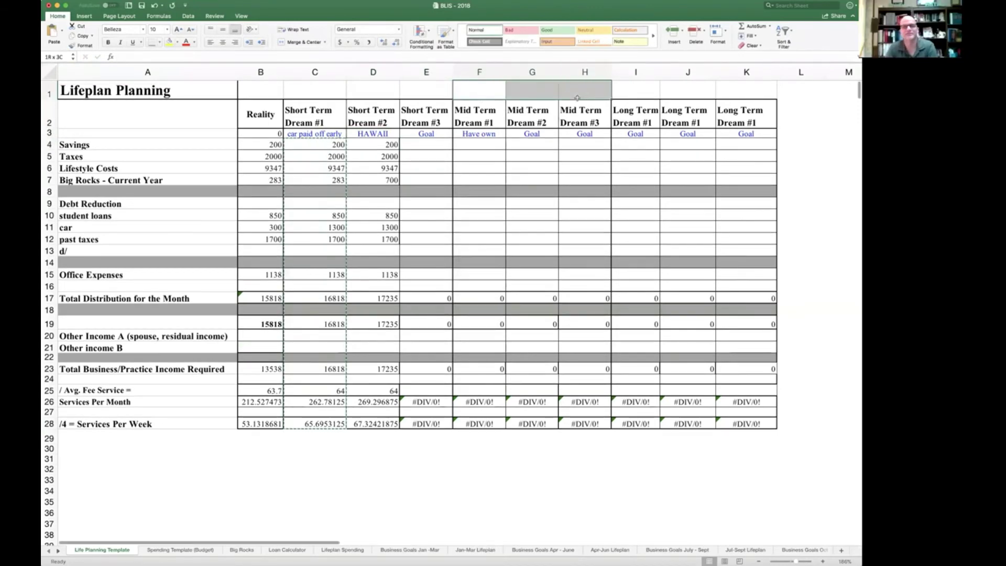
left_click_drag(651, 90, 749, 92)
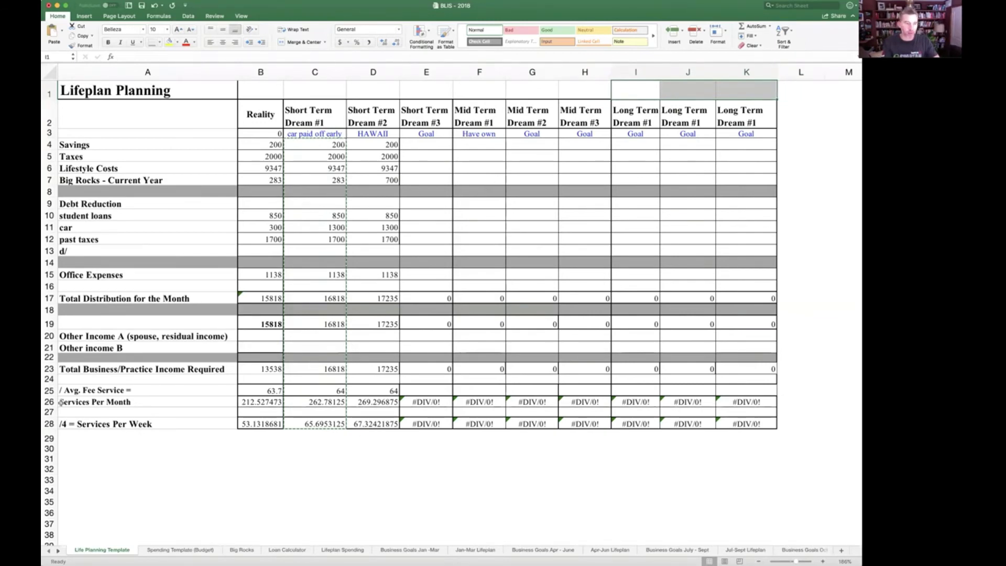
left_click_drag(49, 402, 49, 423)
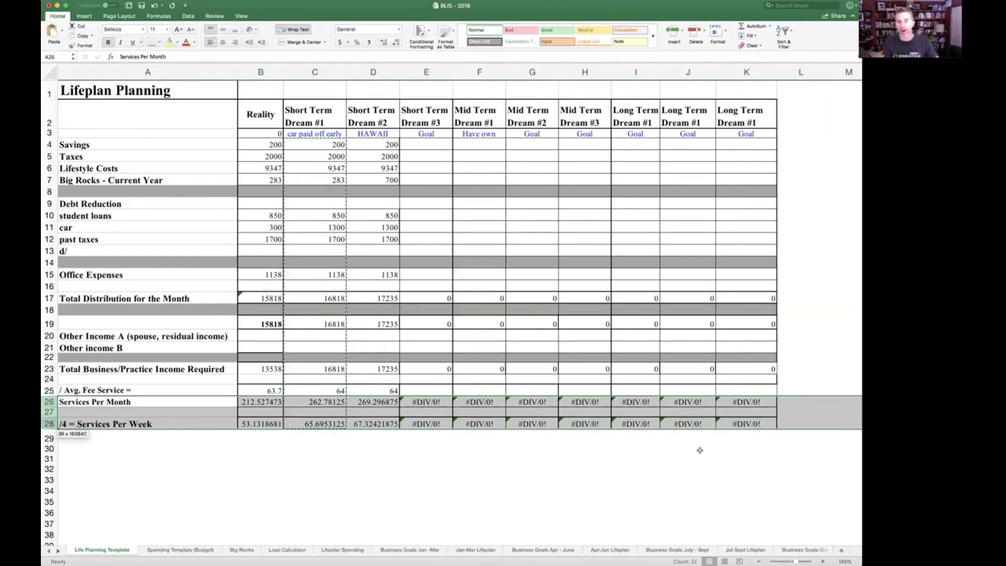
Step: Set the Avg. Fee Service under Short Term Dream #3 to 85
left_click(429, 387)
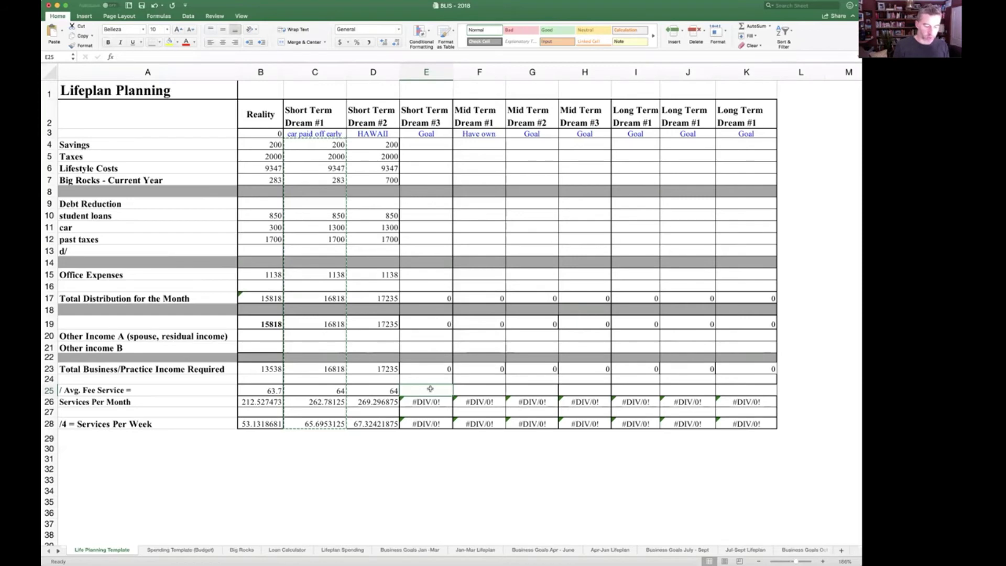
type("85")
key("Tab")
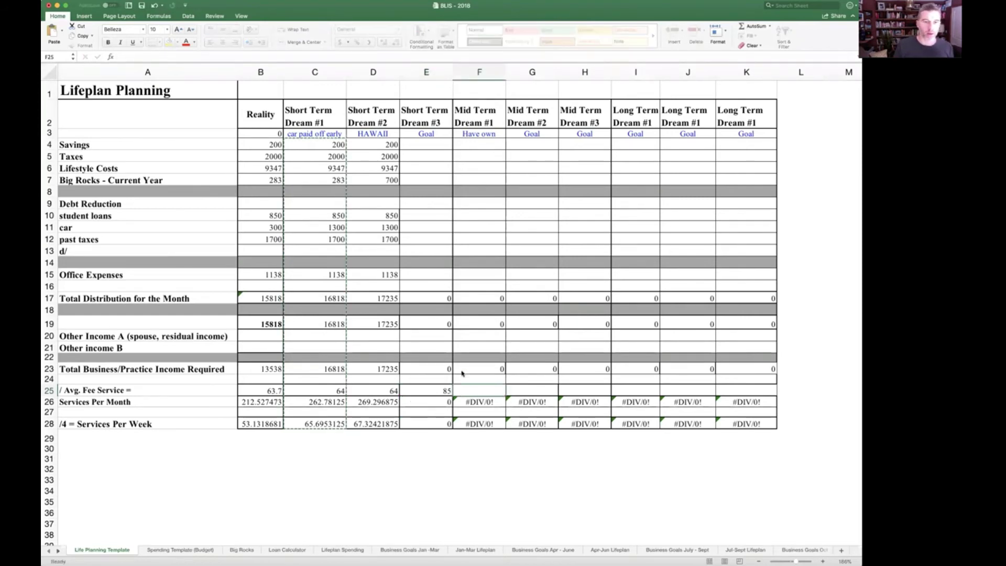
Step: Copy Short Term Dream #2 from Savings down to Total Business/Practice Income Required into Short Term Dream #3 and check its Services Per Week
left_click_drag(387, 145, 386, 373)
key("super+c")
left_click(429, 145)
scroll(428, 145, "right", 1)
key("super+v")
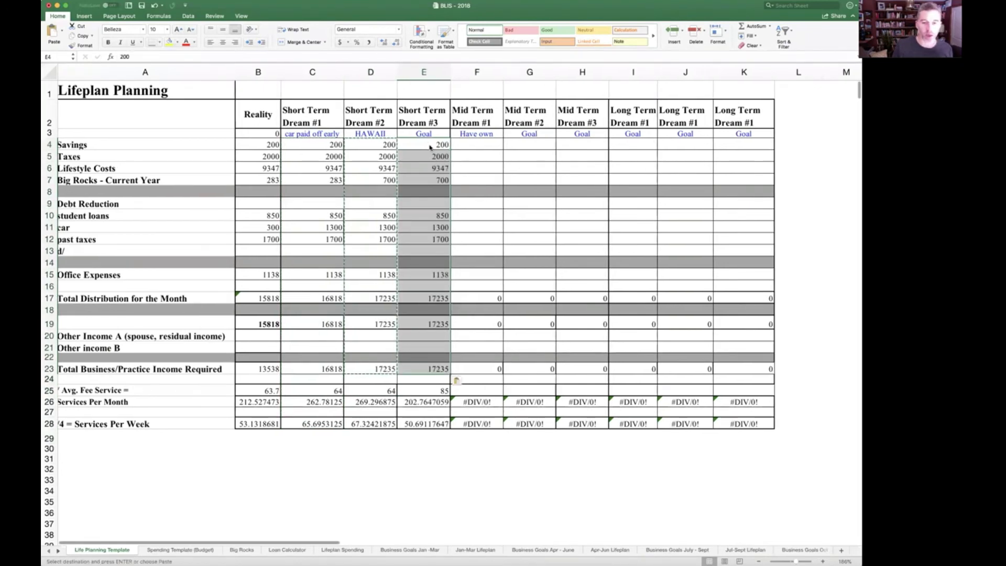
scroll(412, 423, "right", 1)
left_click(412, 422)
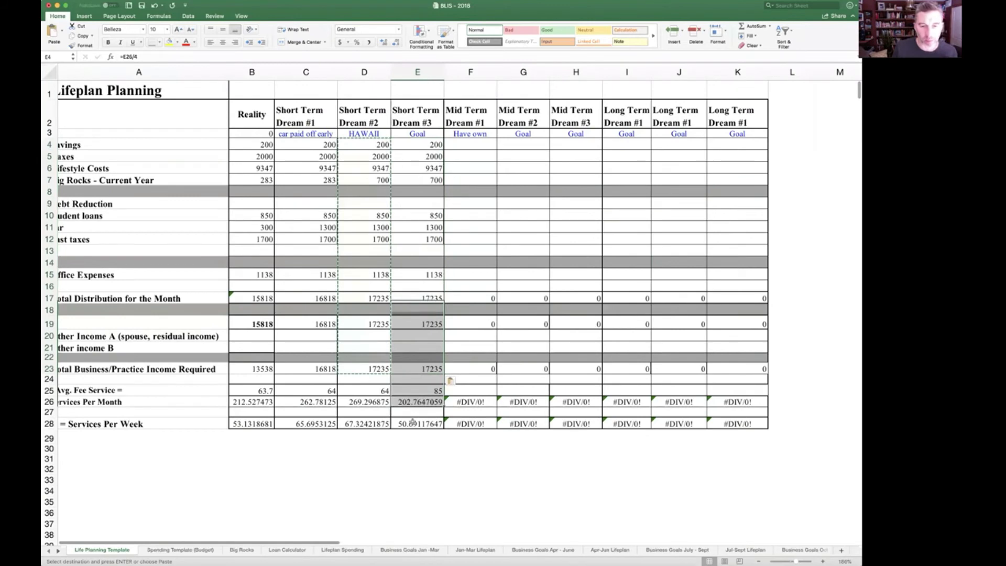
scroll(417, 409, "down", 1)
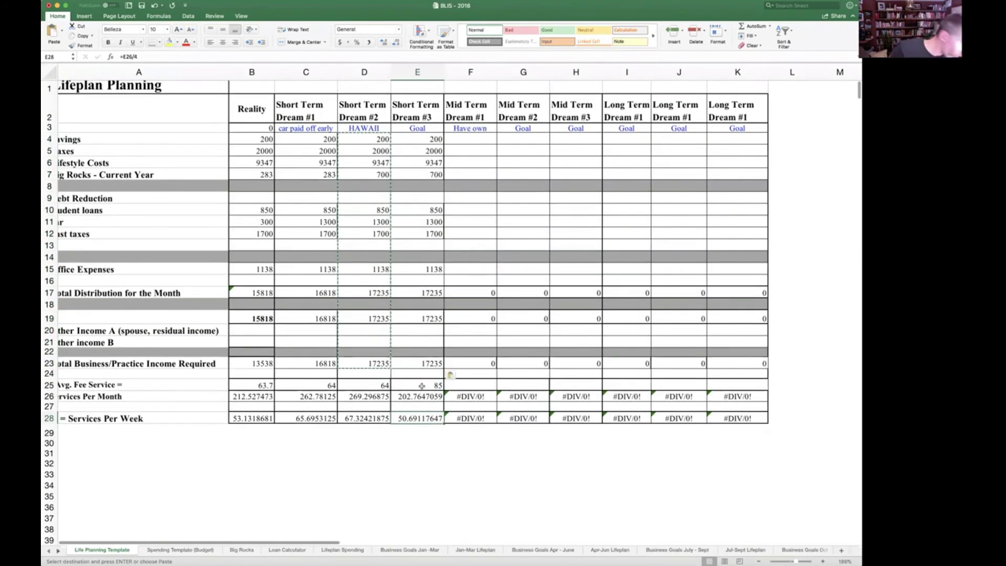
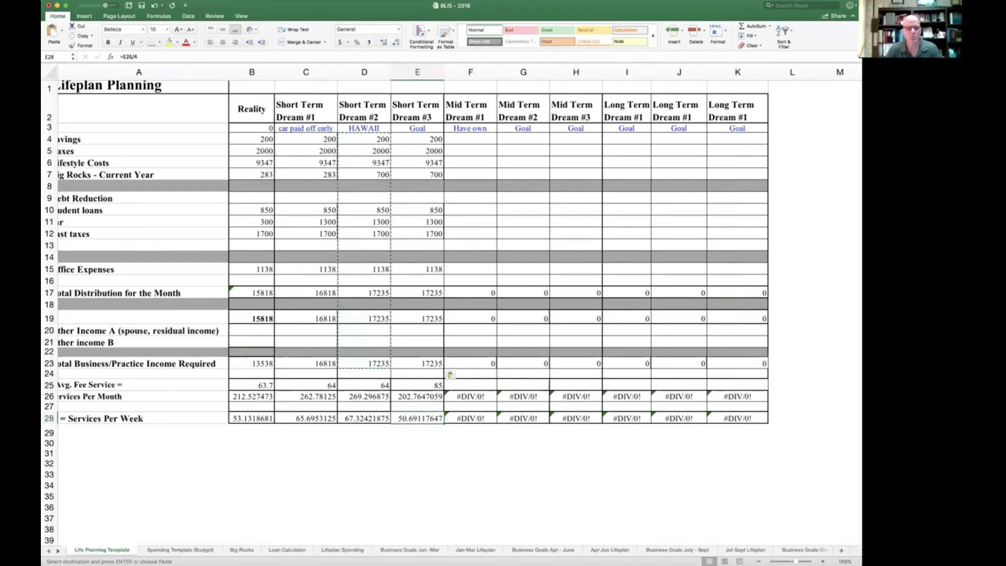
Step: Glance at the Spending Template (Budget) sheet and look over the planned items on the Big Rocks sheet
left_click(159, 550)
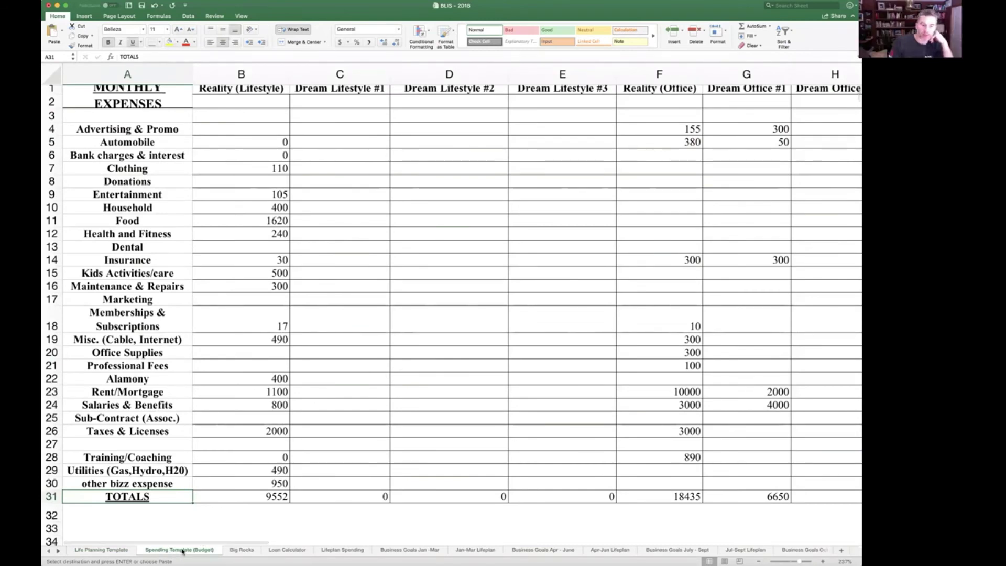
left_click(241, 549)
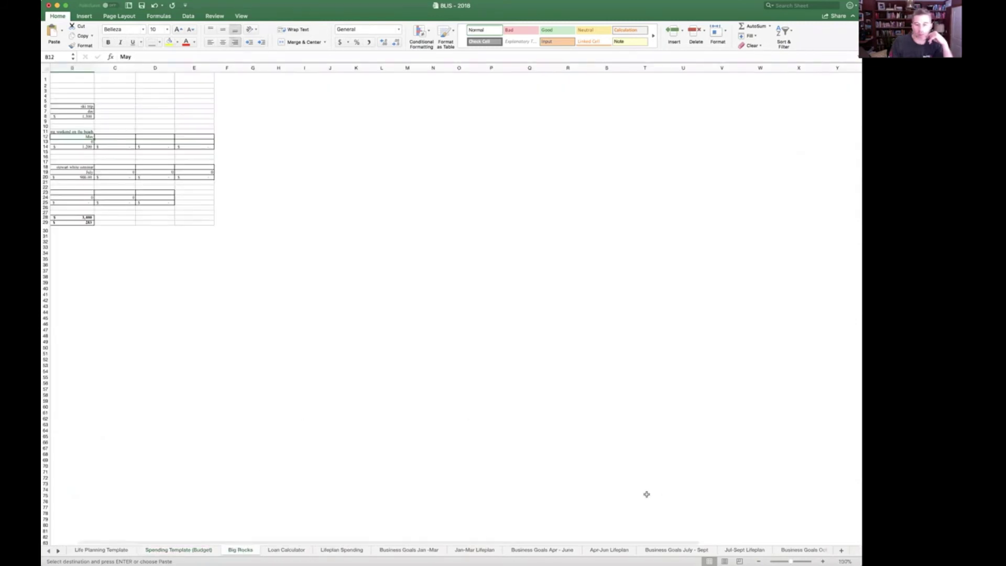
left_click(112, 174)
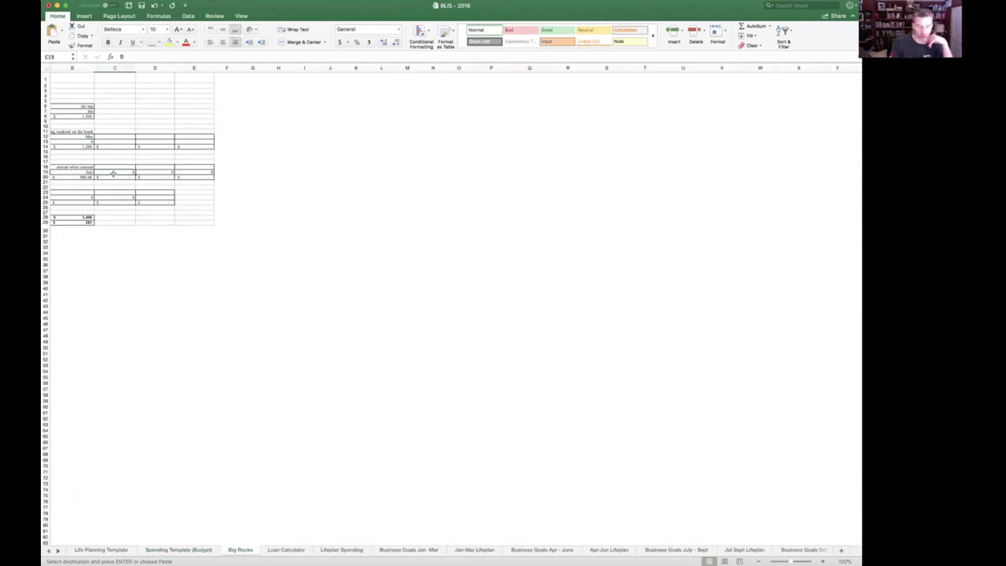
key("Left")
key("Left")
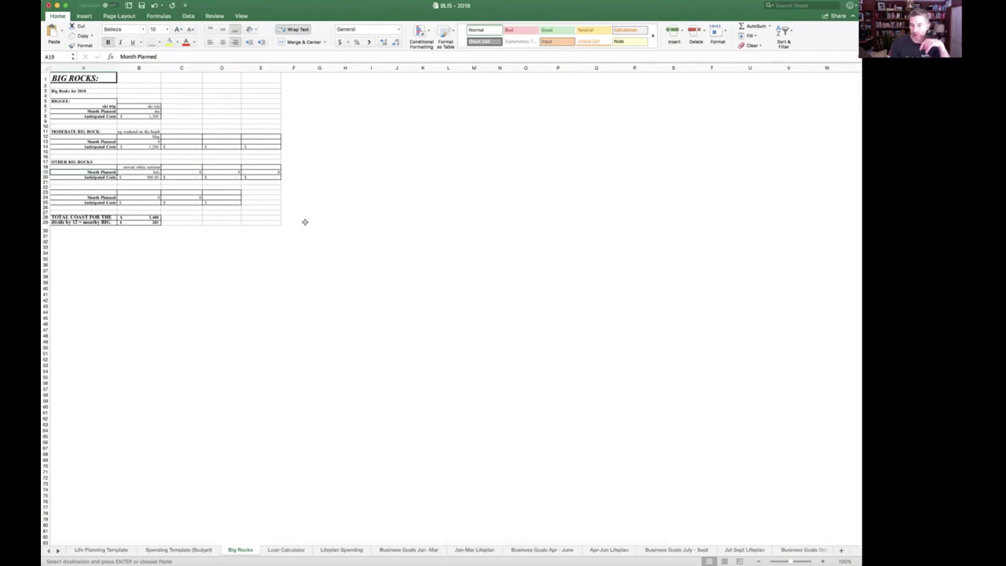
scroll(451, 304, "up", 10)
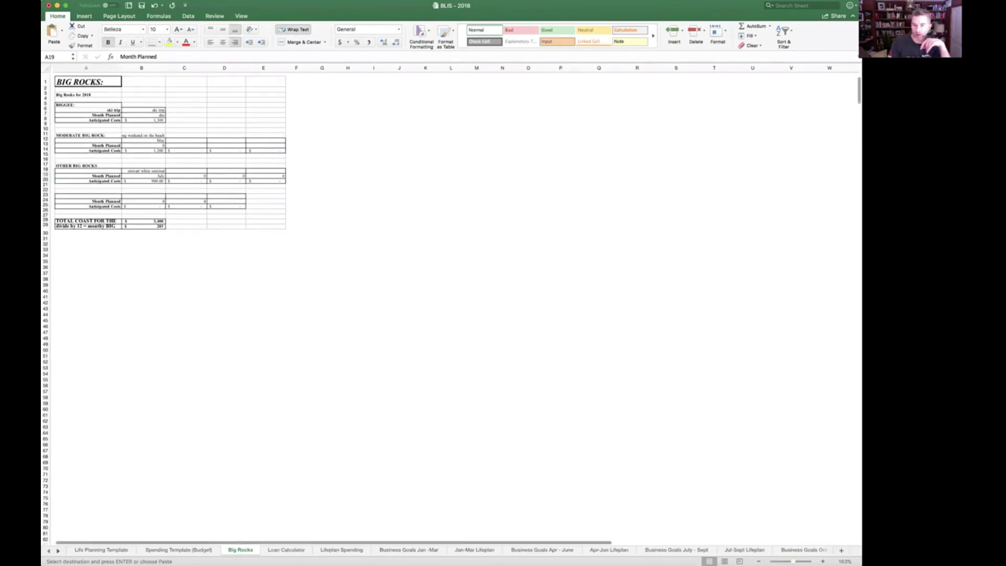
scroll(450, 304, "up", 2)
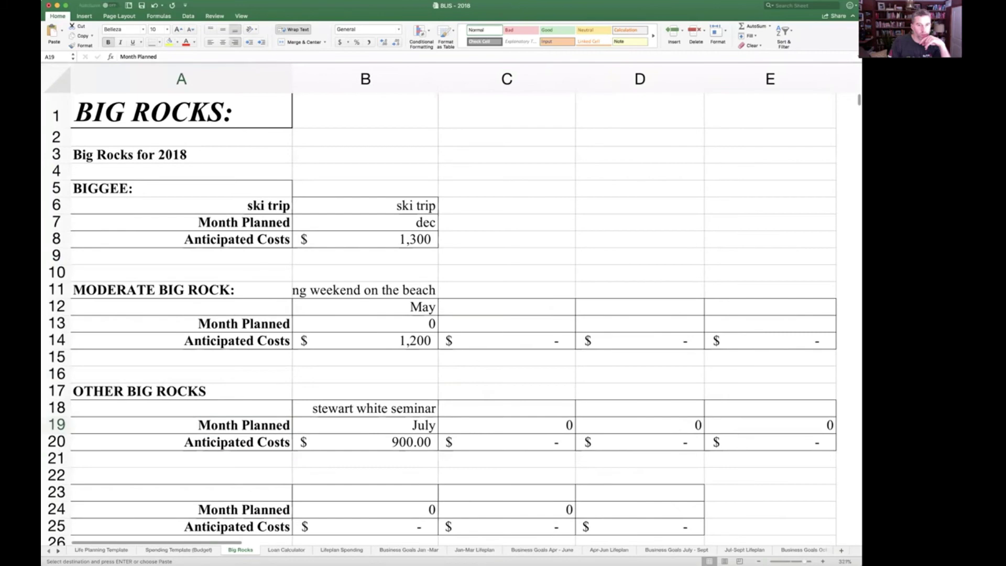
scroll(451, 304, "down", 4)
scroll(289, 196, "down", 1)
Step: Examine the ski trip, beach weekend and seminar entries on the Big Rocks sheet and the formula behind their total cost
left_click(288, 196)
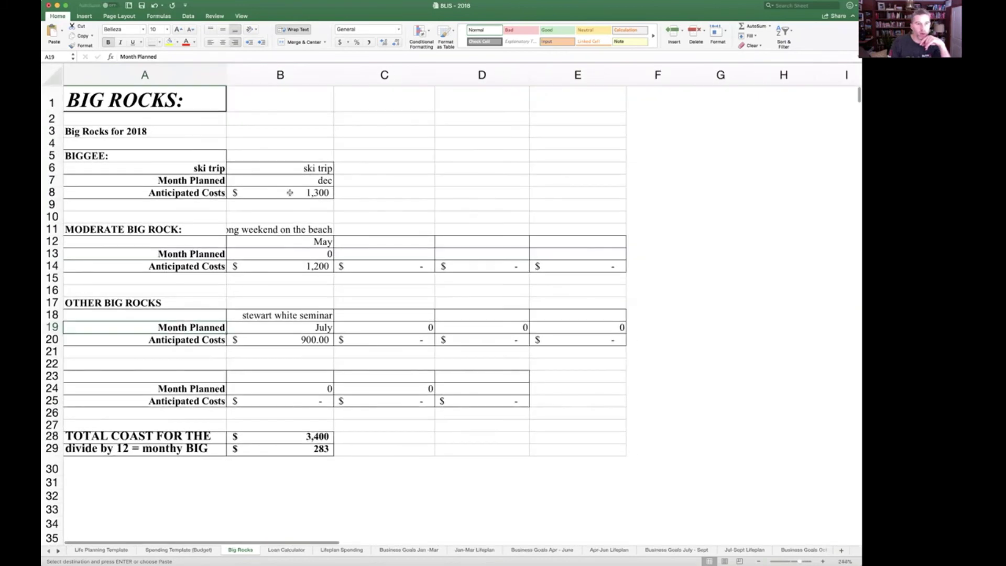
left_click(264, 229)
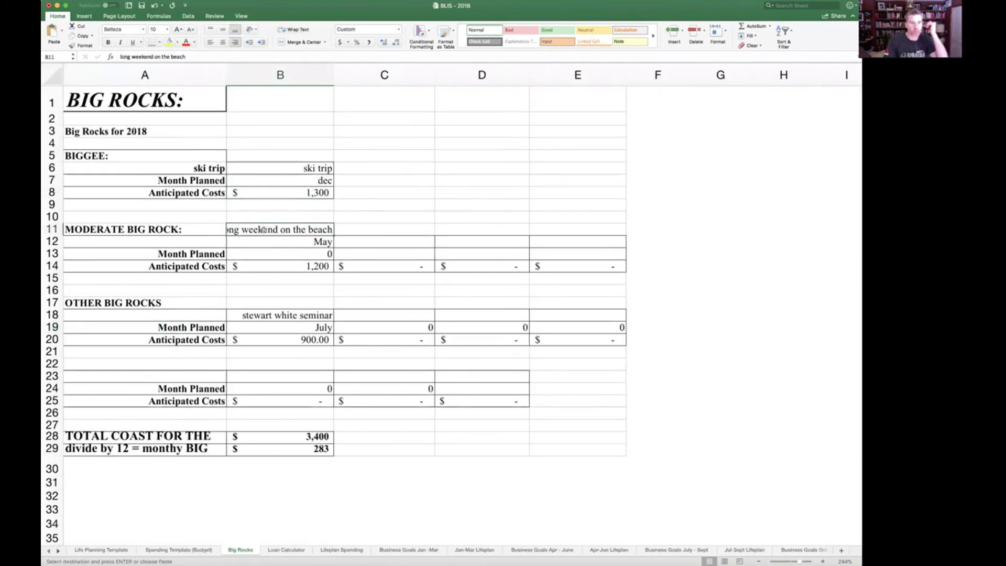
scroll(264, 229, "right", 1)
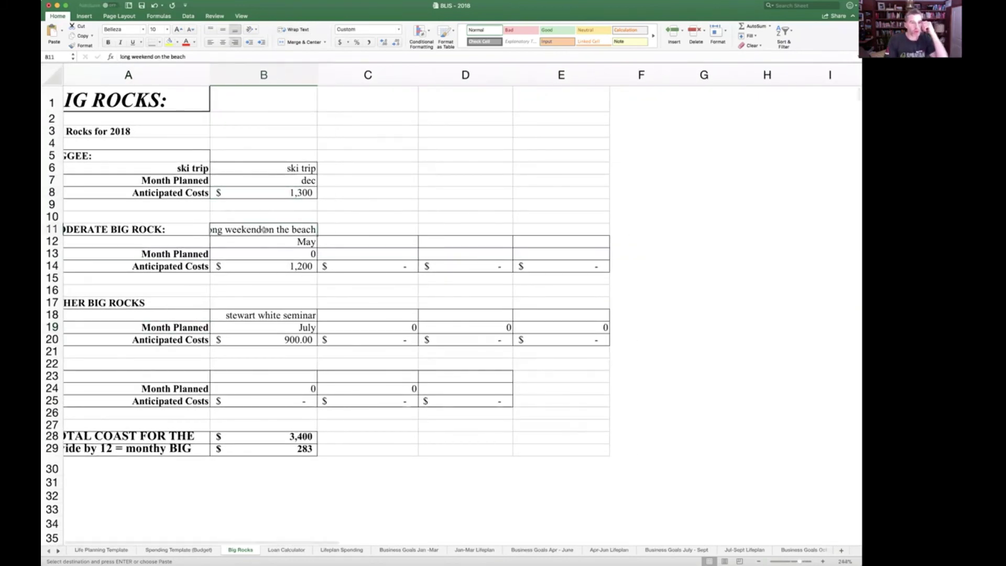
left_click(292, 268)
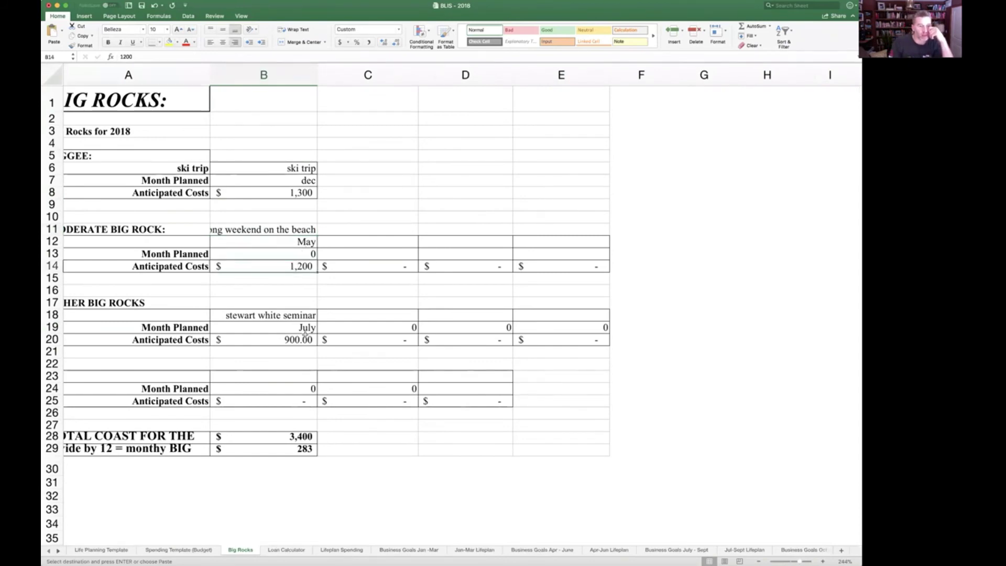
left_click(287, 329)
scroll(287, 329, "right", 1)
left_click(287, 436)
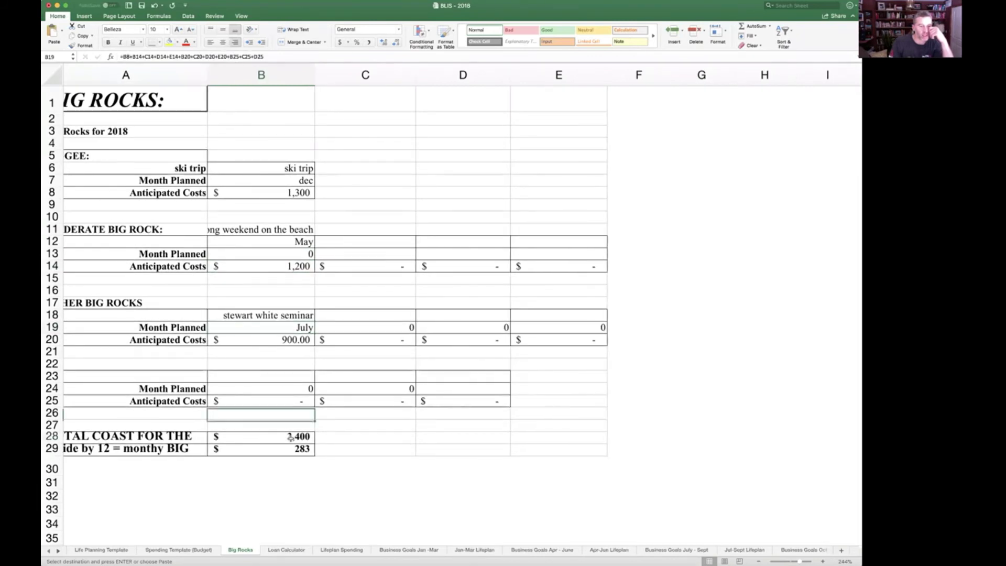
left_click(185, 58)
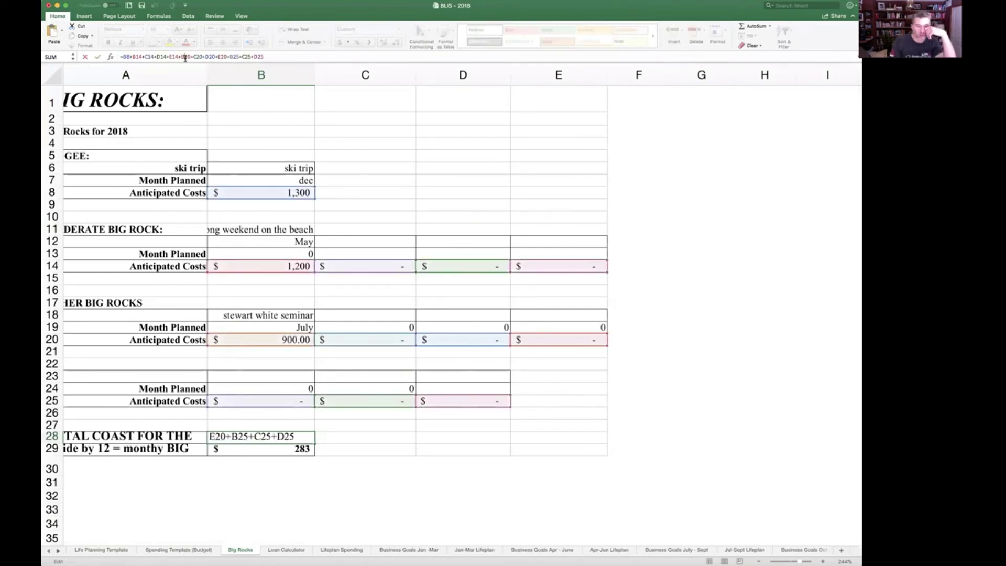
Step: Look over the Big Rocks and personal expense rows on the Jan-Mar Lifeplan sheet and the formula behind January's Big Rocks goal
key("Return")
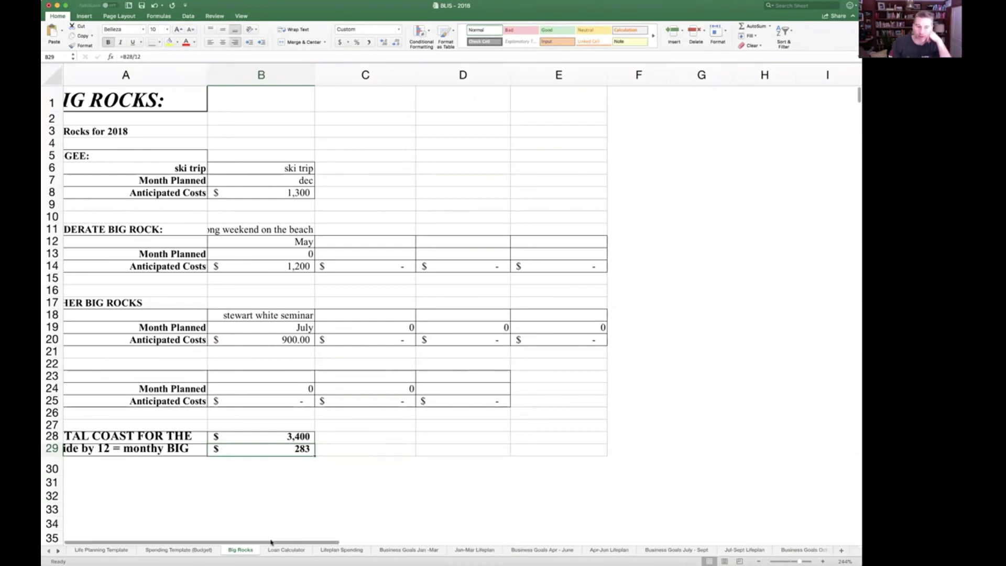
left_click(401, 549)
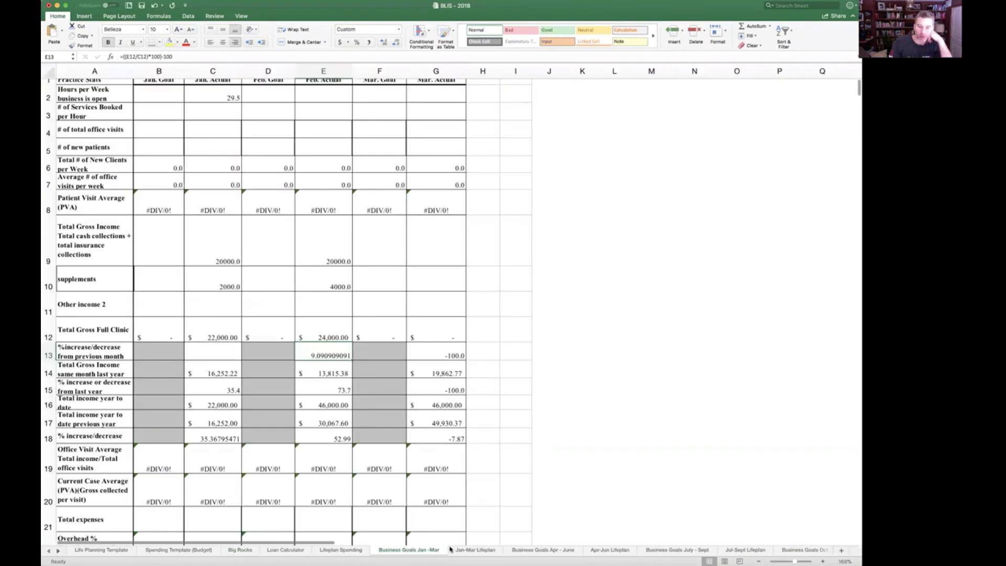
left_click(464, 550)
left_click(341, 256)
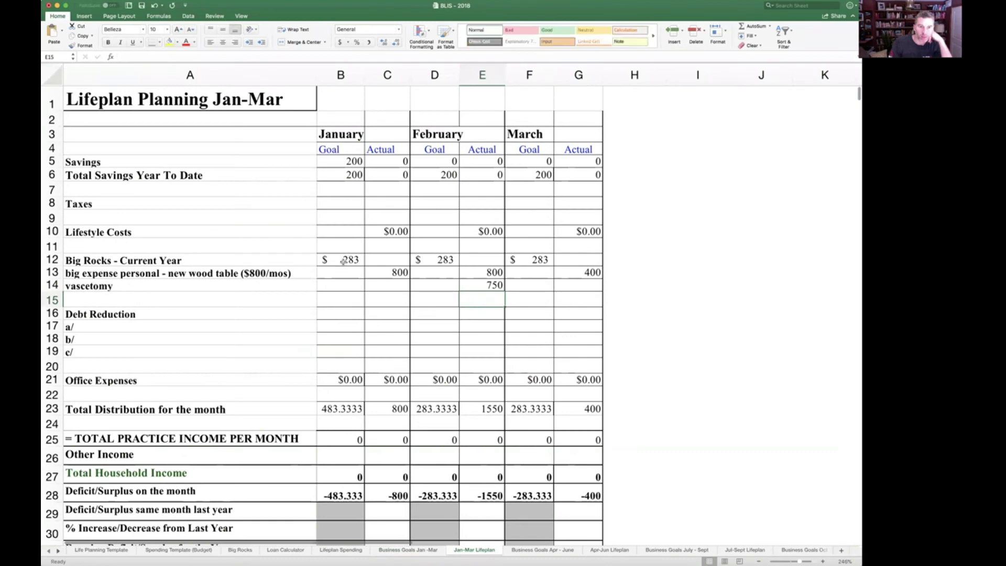
left_click(146, 56)
key("Return")
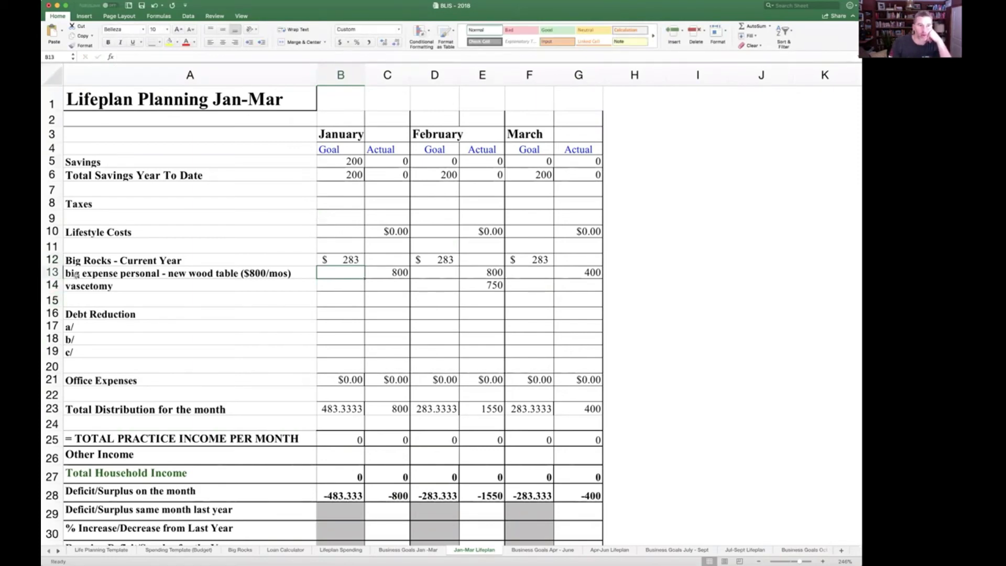
left_click(76, 273)
left_click(77, 286)
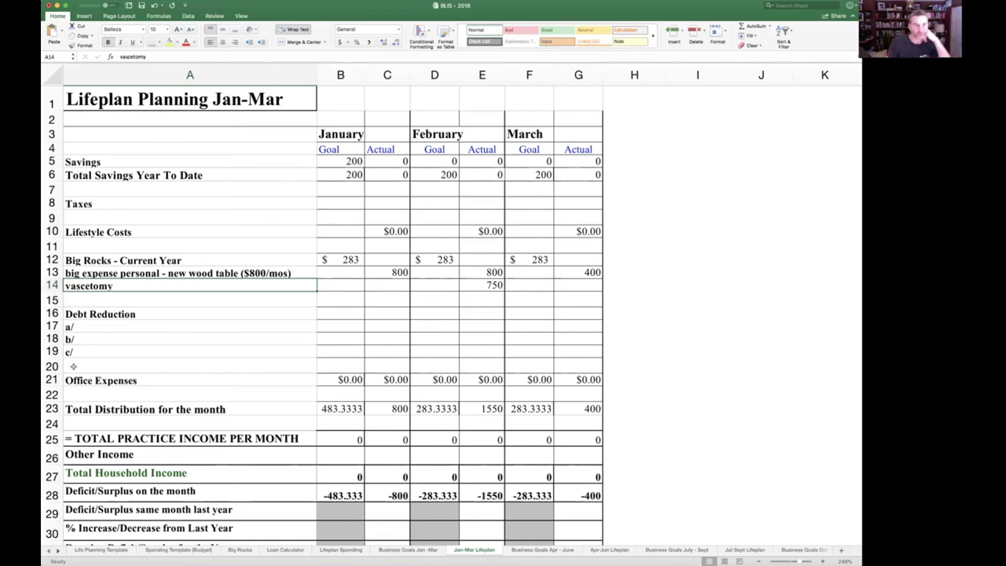
Step: Check the debts listed in the Life Planning Template and label the first Debt Reduction row of Jan-Mar Lifeplan "past taxes"
left_click(85, 328)
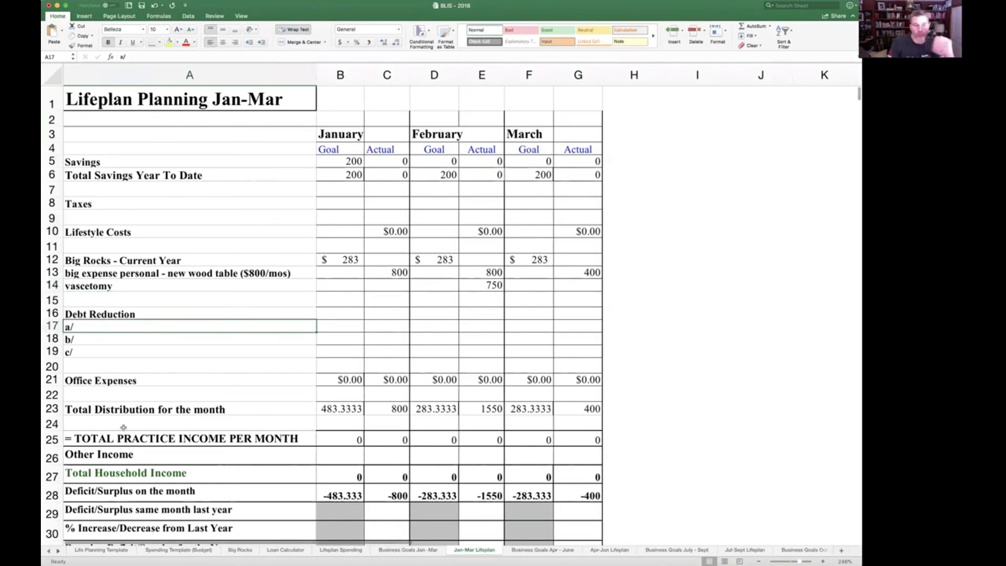
left_click(156, 549)
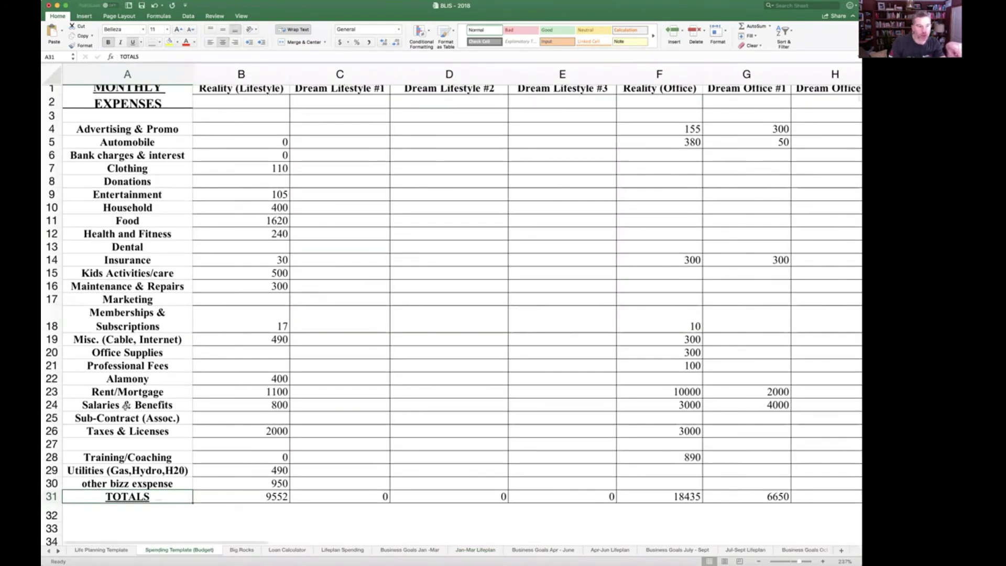
left_click(104, 550)
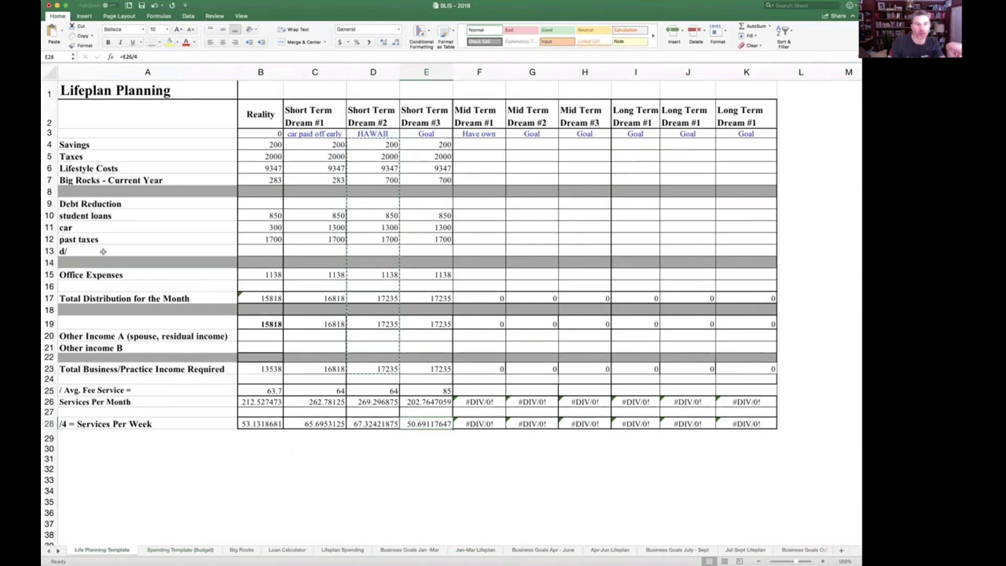
left_click(429, 550)
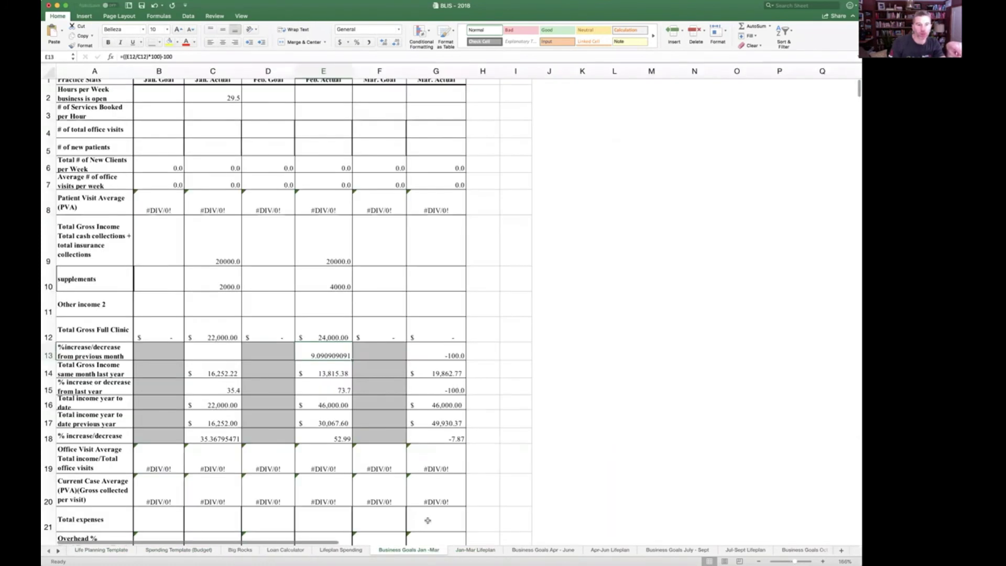
left_click(475, 550)
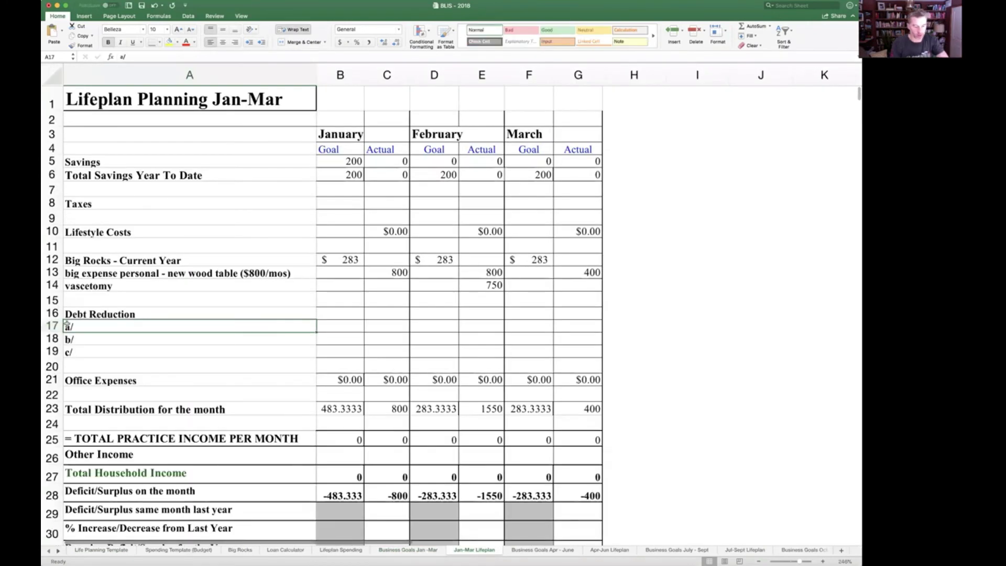
type("past tqax")
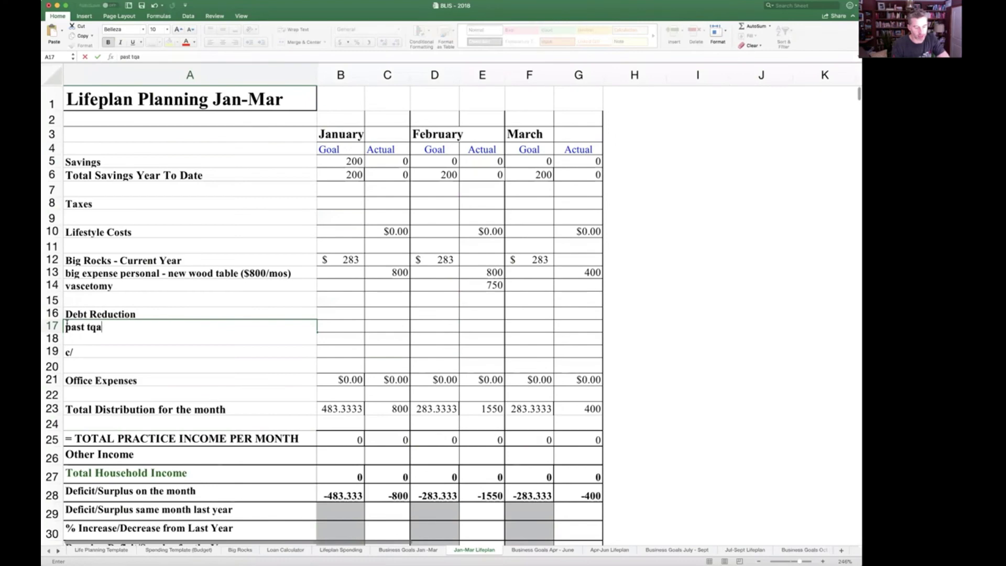
key("BackSpace")
key("BackSpace")
key("BackSpace")
type("axes")
key("Return")
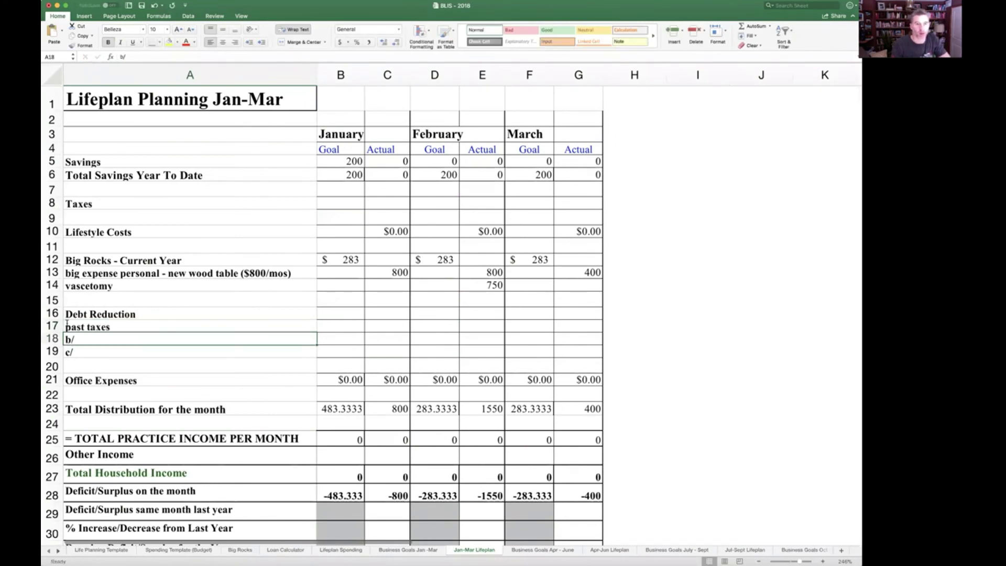
Step: Enter 1700 as both the January goal and the January actual for past taxes
key("Up")
key("Right")
type("1700")
key("Tab")
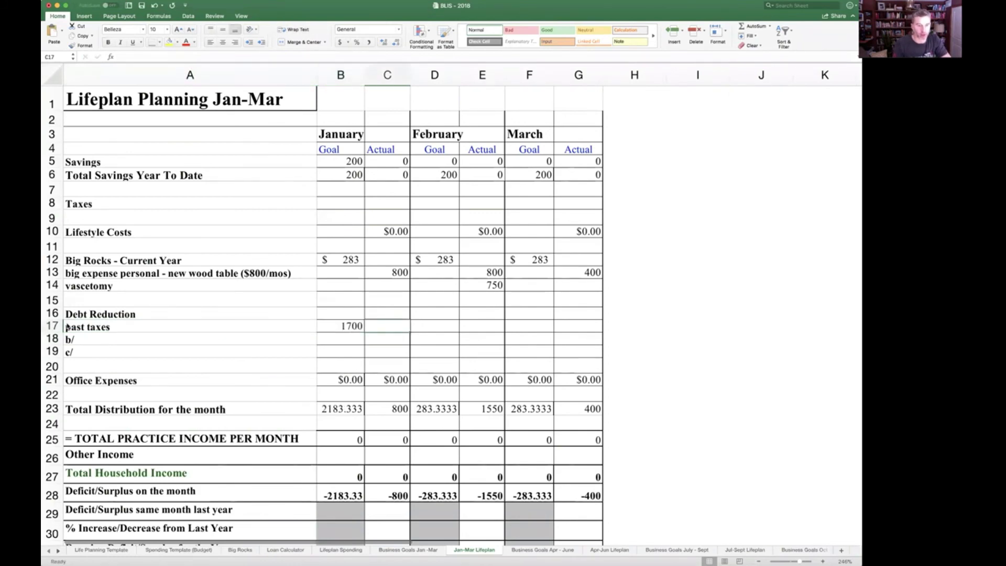
type("1700")
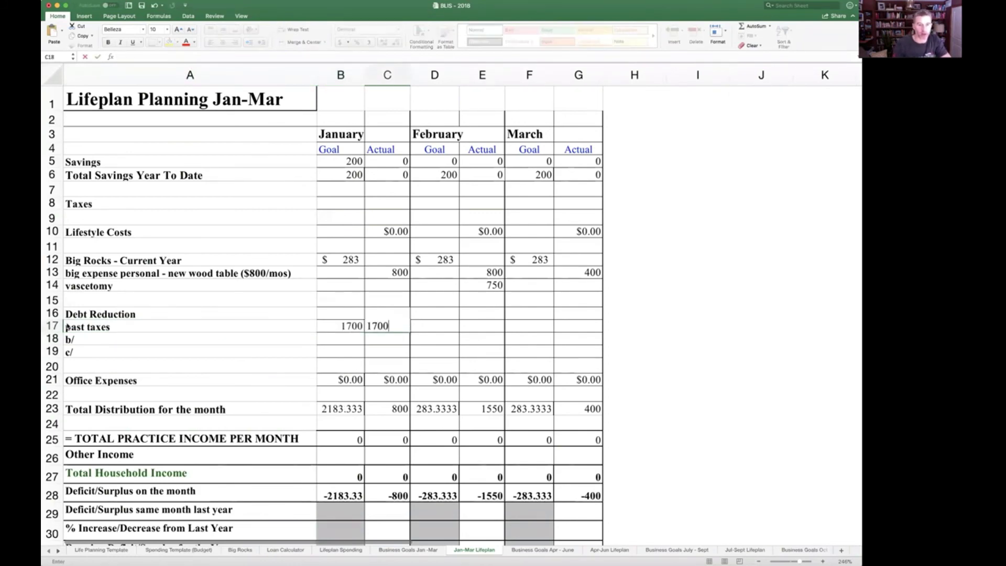
key("Return")
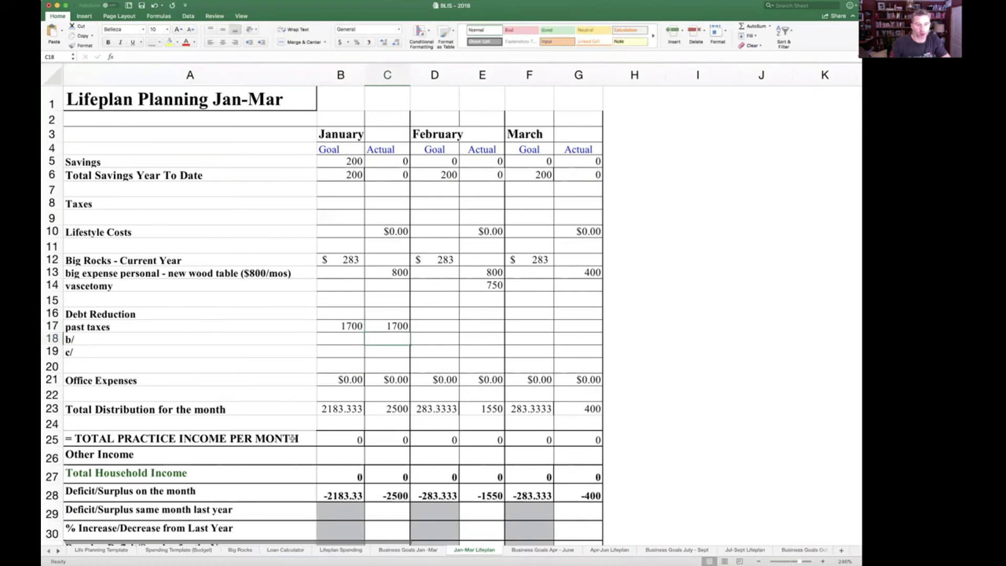
Step: Look up January's actual Total Gross Full Clinic in Business Goals Jan-Mar and enter 22000 as January's actual Total Practice Income in Jan-Mar Lifeplan
left_click(393, 440)
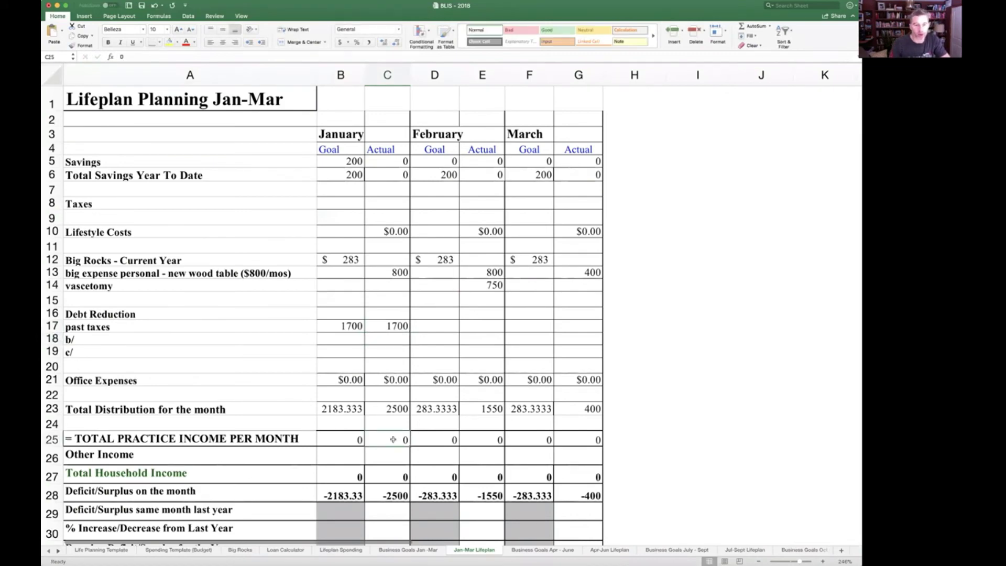
left_click(403, 551)
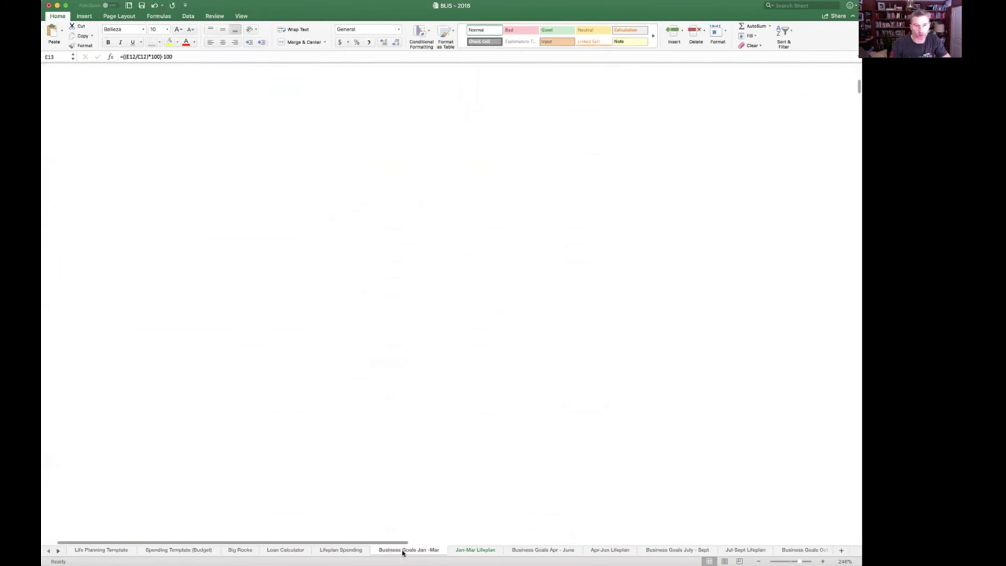
left_click(196, 342)
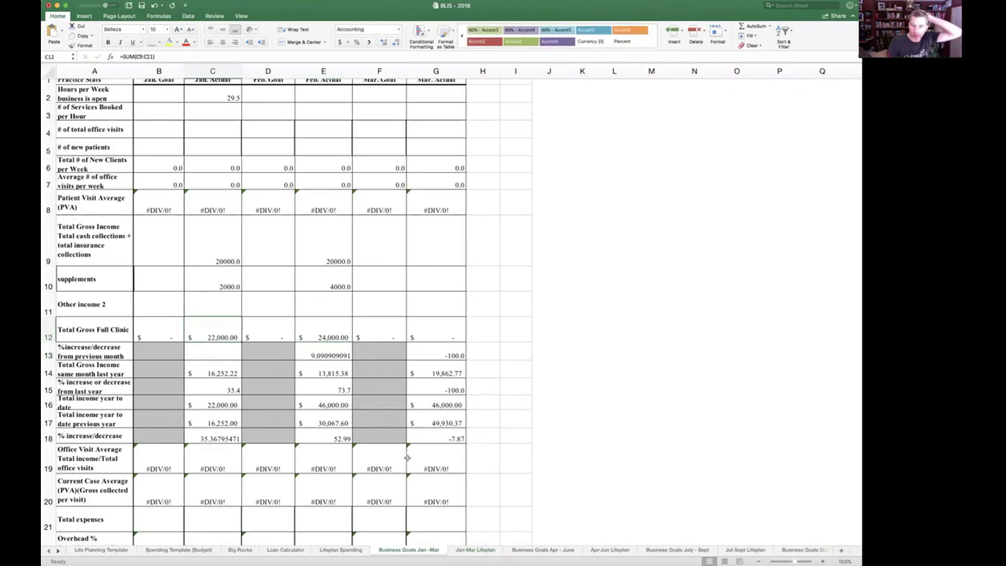
left_click(469, 551)
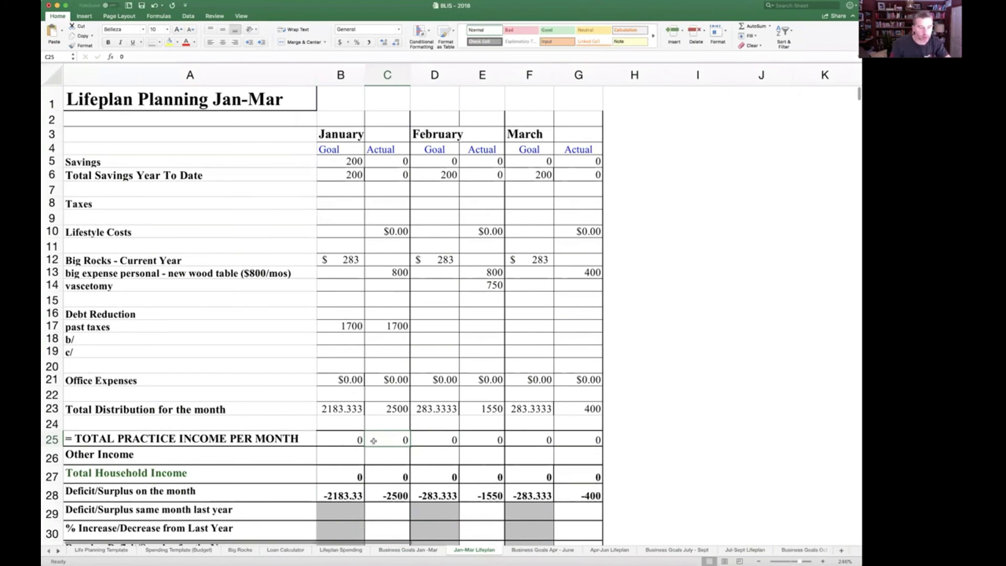
type("22000")
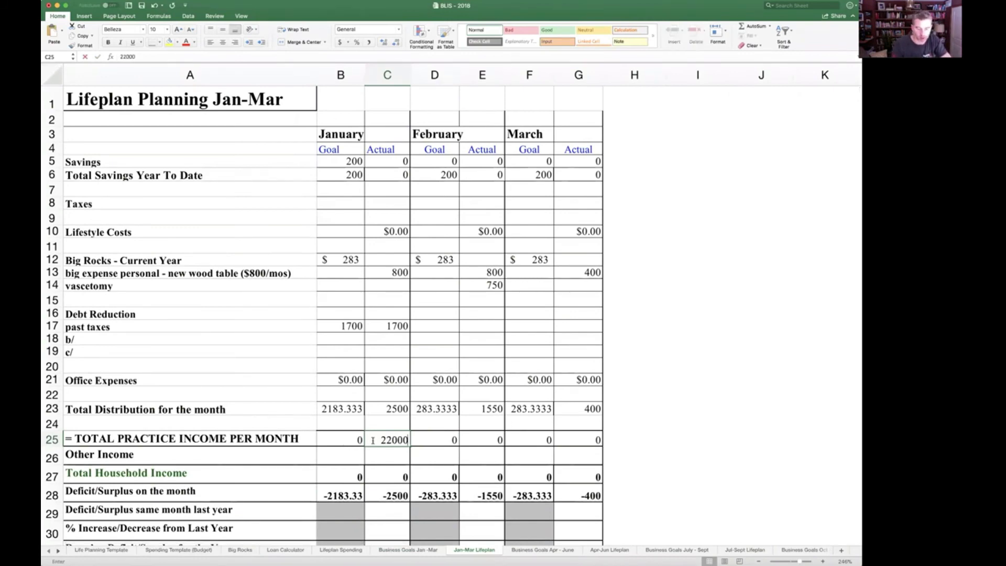
key("Return")
Step: Enter 0 as the January actual for Other Income
scroll(374, 443, "down", 5)
scroll(373, 443, "right", 3)
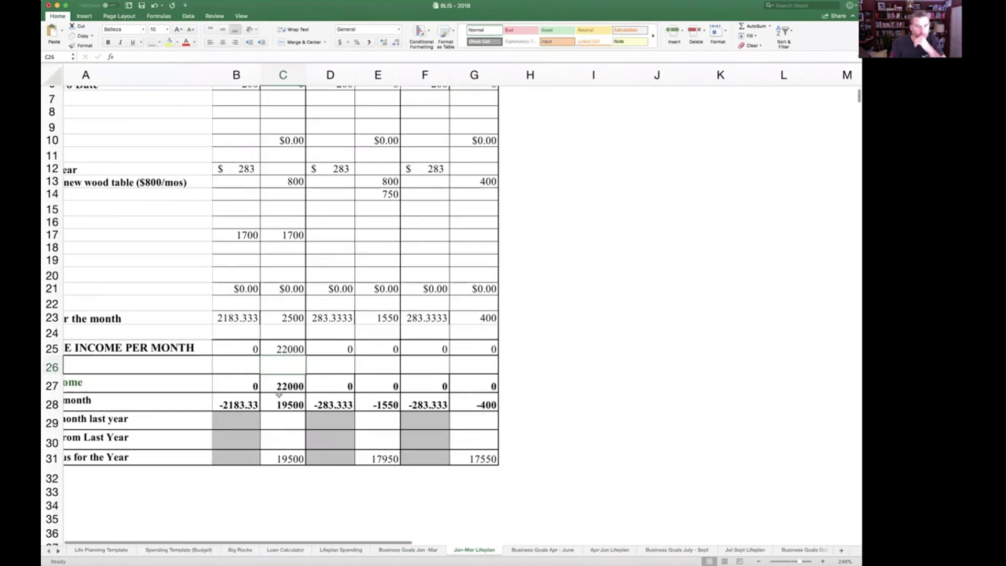
key("Up")
key("Down")
key("Left")
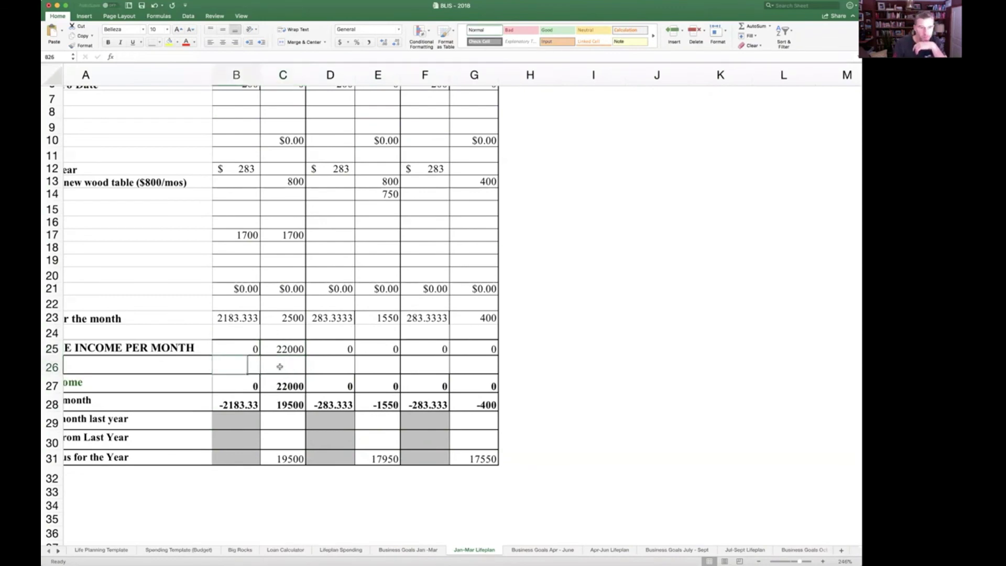
key("Left")
key("Right")
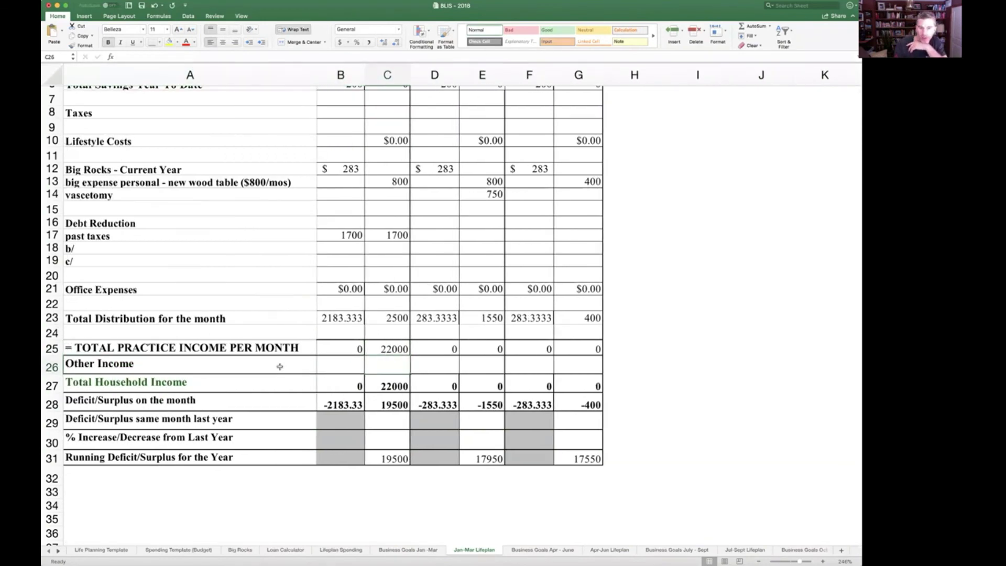
key("Right")
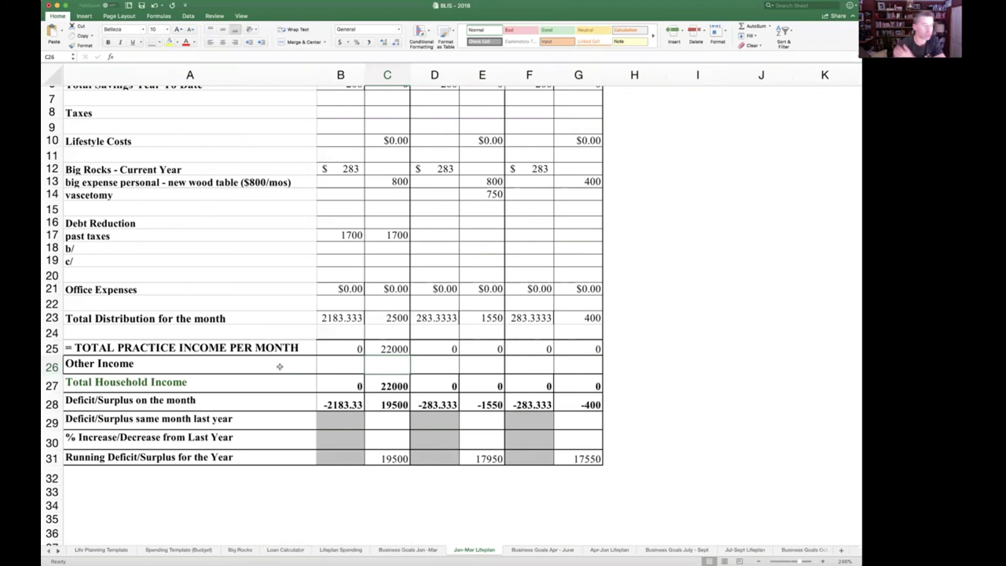
key("Left")
key("Left")
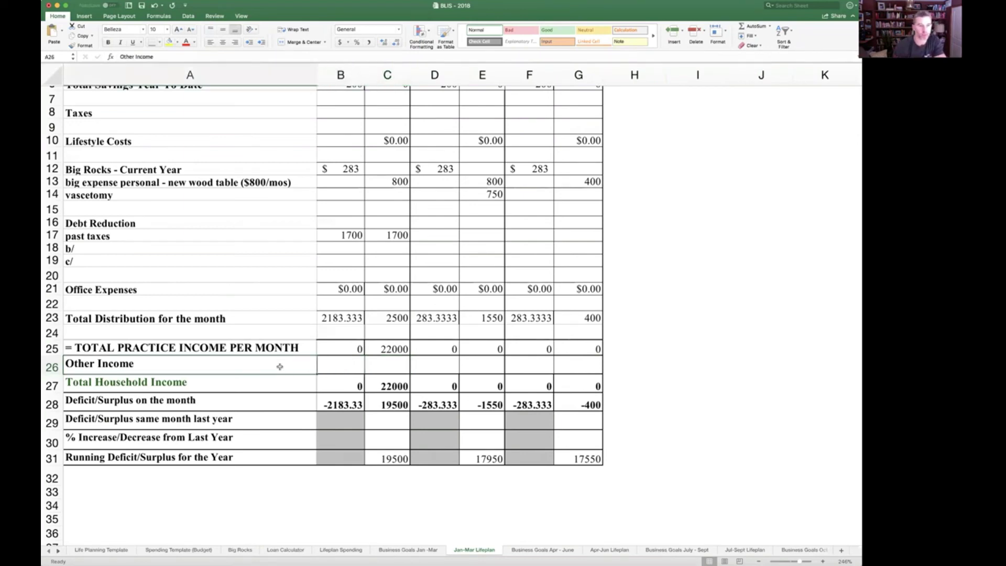
key("Right")
key("Right")
type("0")
key("Return")
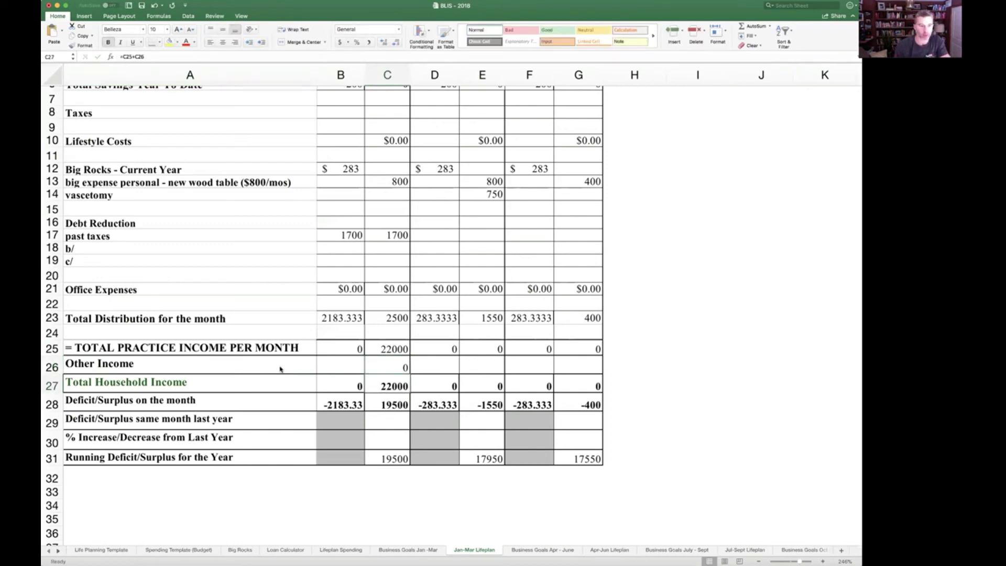
Step: Set January's actual Office Expenses to 10000 and widen column C so the amount fits
key("Down")
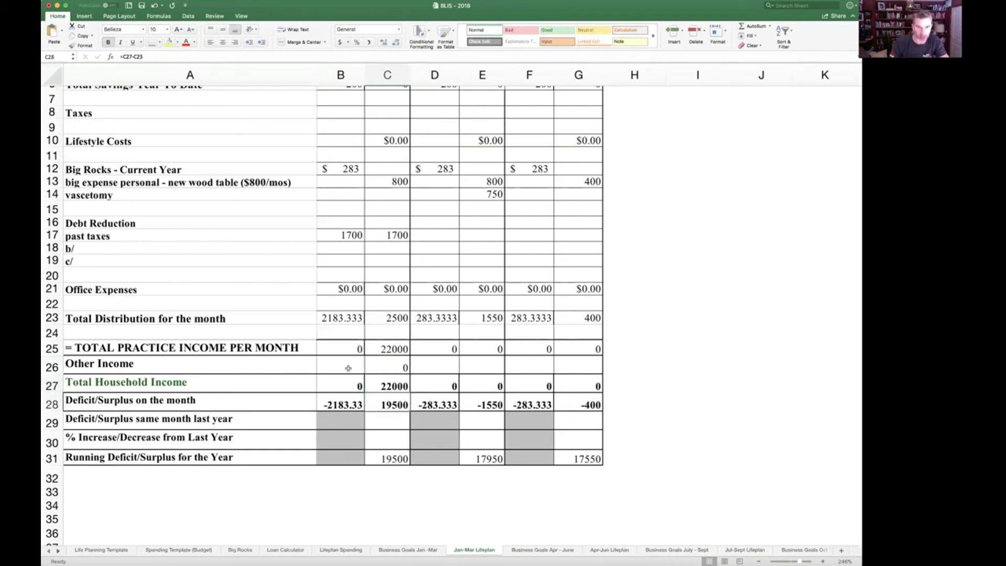
left_click(381, 317)
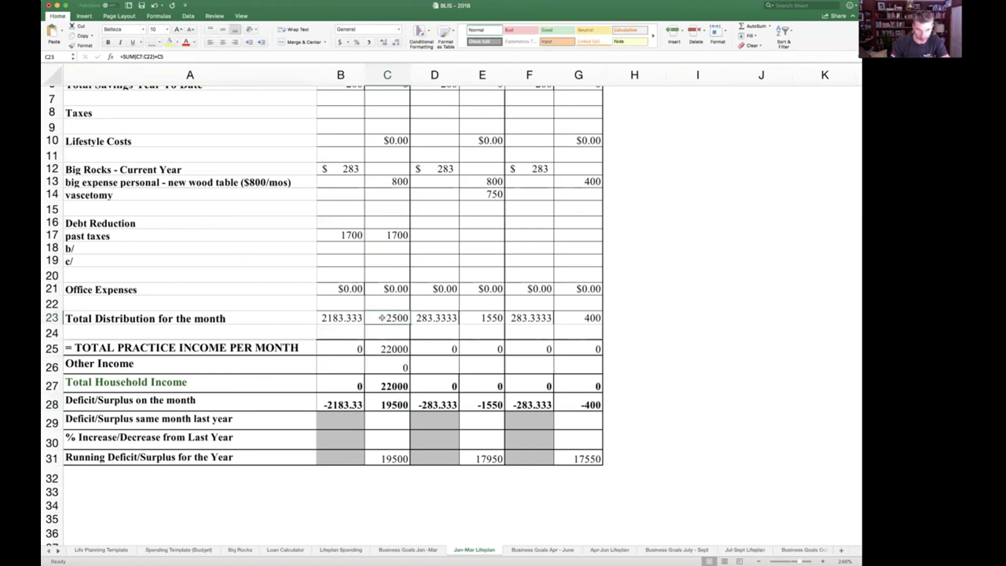
left_click(401, 289)
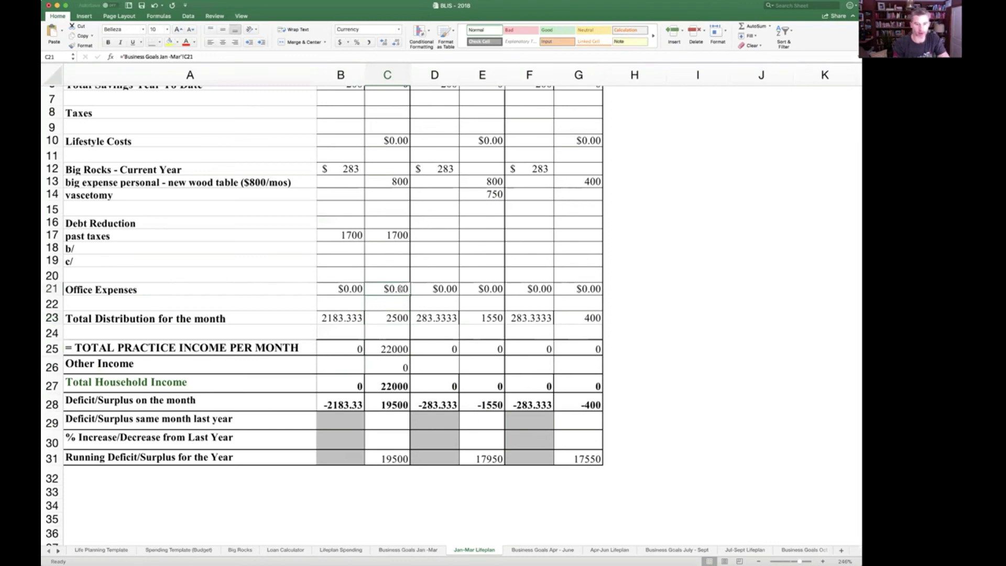
type("10000")
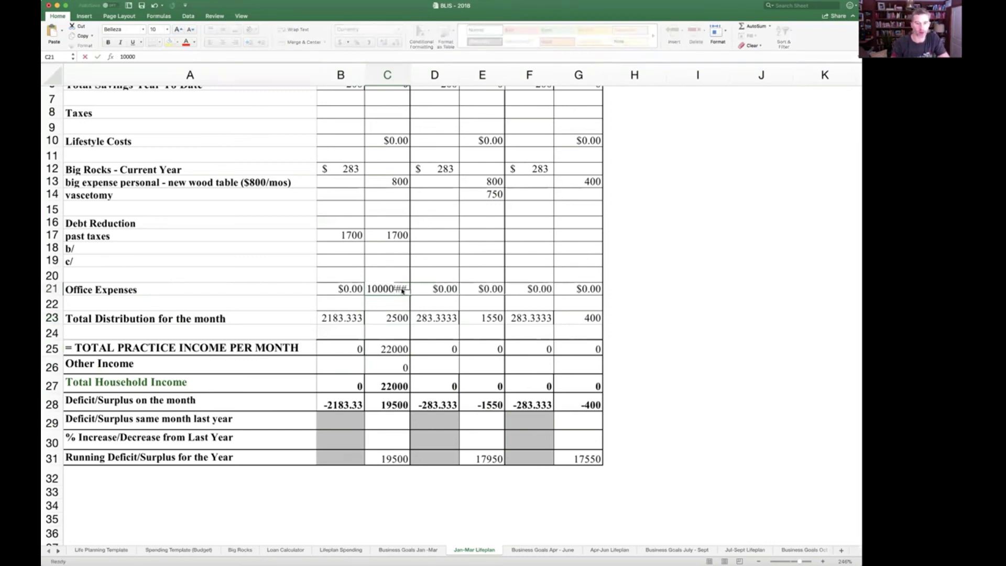
key("Return")
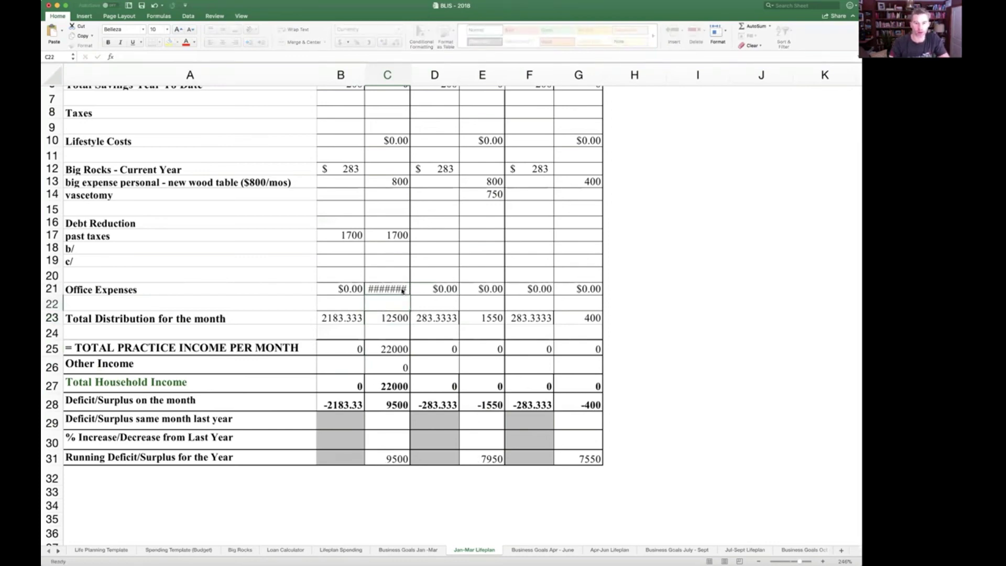
scroll(414, 95, "up", 1)
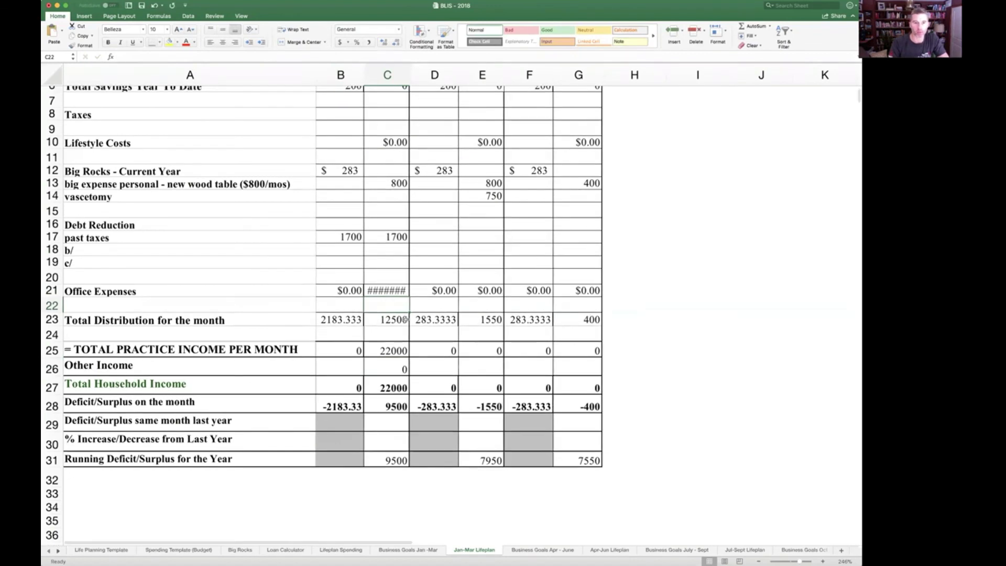
left_click_drag(409, 73, 429, 74)
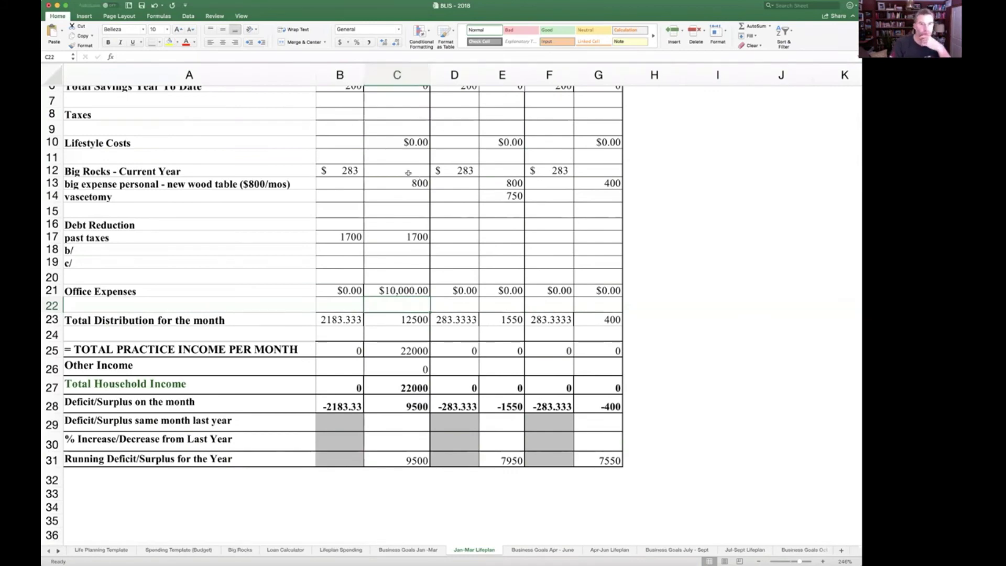
Step: Examine the January Actual column from Office Expenses up to the Savings rows
scroll(398, 124, "up", 1)
left_click_drag(399, 132, 399, 121)
key("Up")
key("Up")
key("Up")
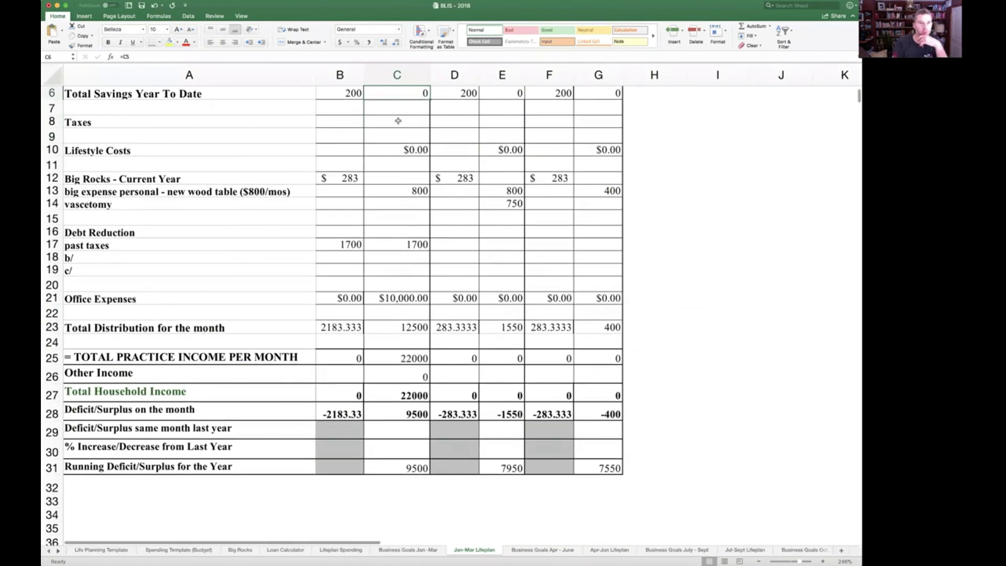
key("Up")
key("Up")
scroll(398, 122, "up", 3)
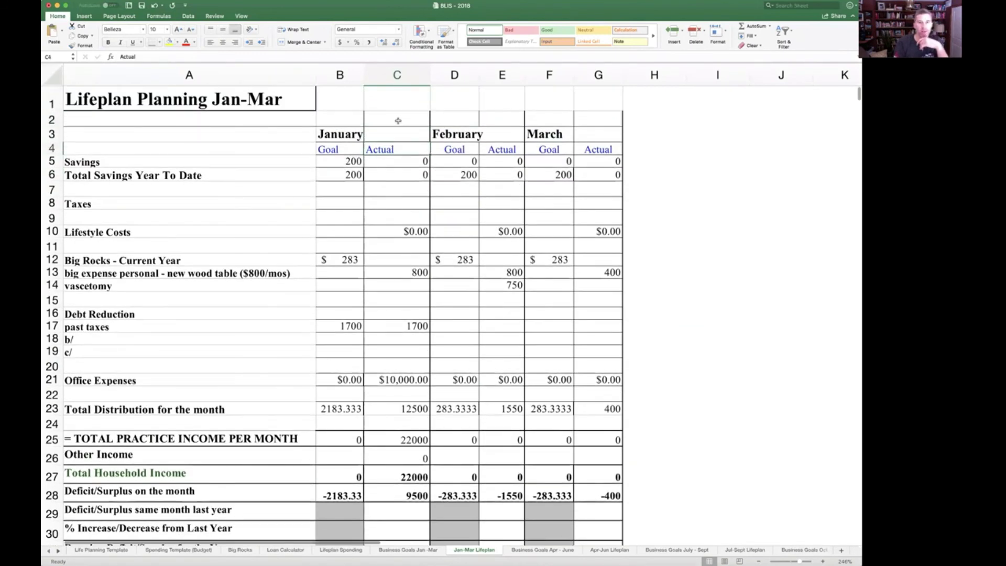
Step: Enter the actual Savings as 20 for January and 500 for February in the Jan-Mar Lifeplan sheet
key("Down")
type("20")
key("Return")
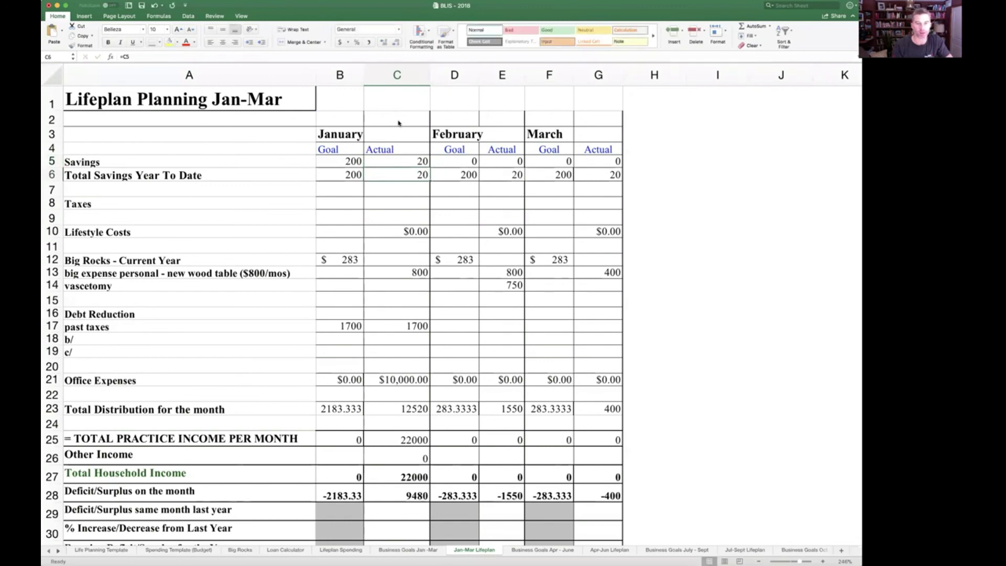
key("Up")
key("Right")
key("Right")
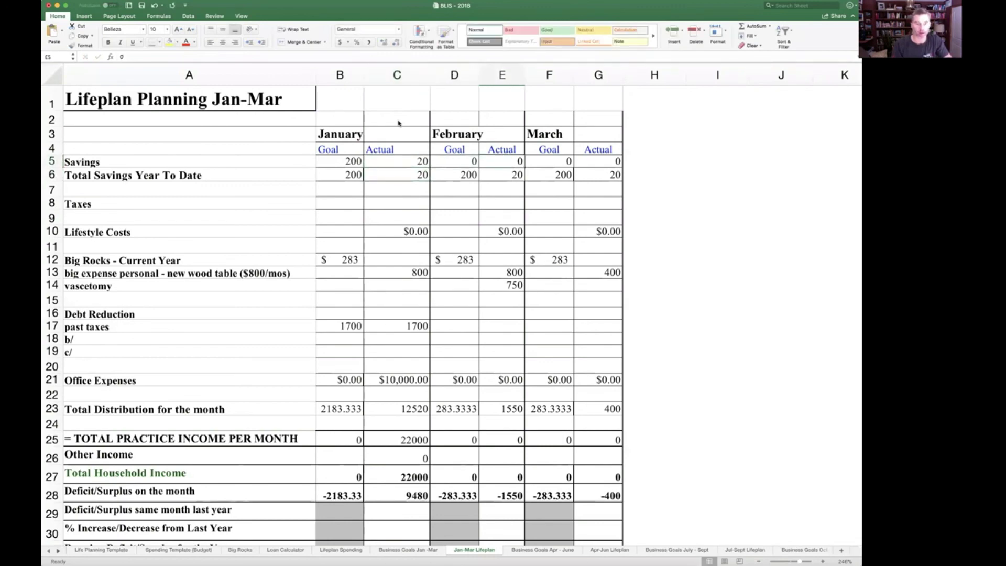
type("500")
key("Return")
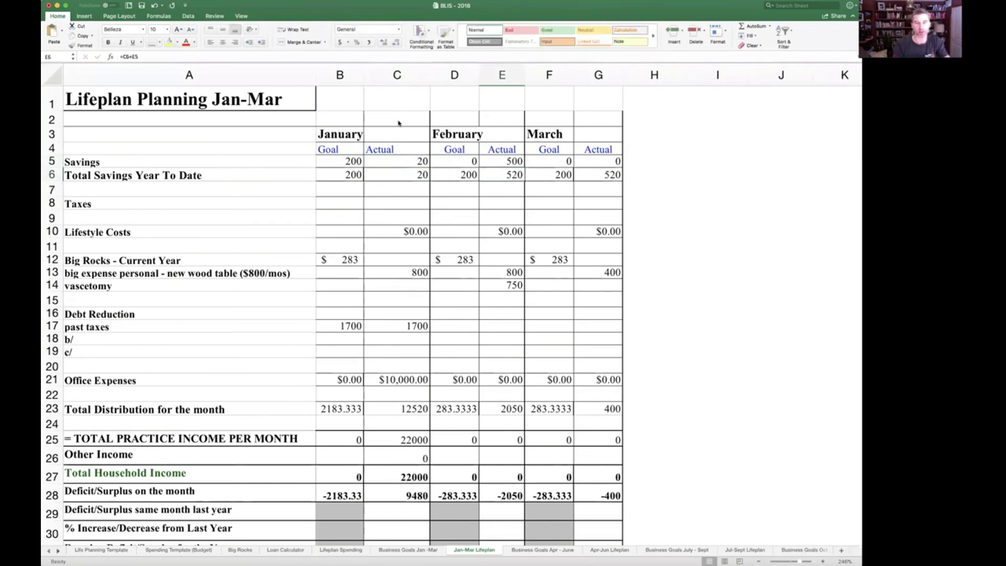
Step: Enter 895 as March's actual Savings and select the whole Total Savings Year To Date row
key("Up")
key("Down")
key("Right")
key("Right")
key("Up")
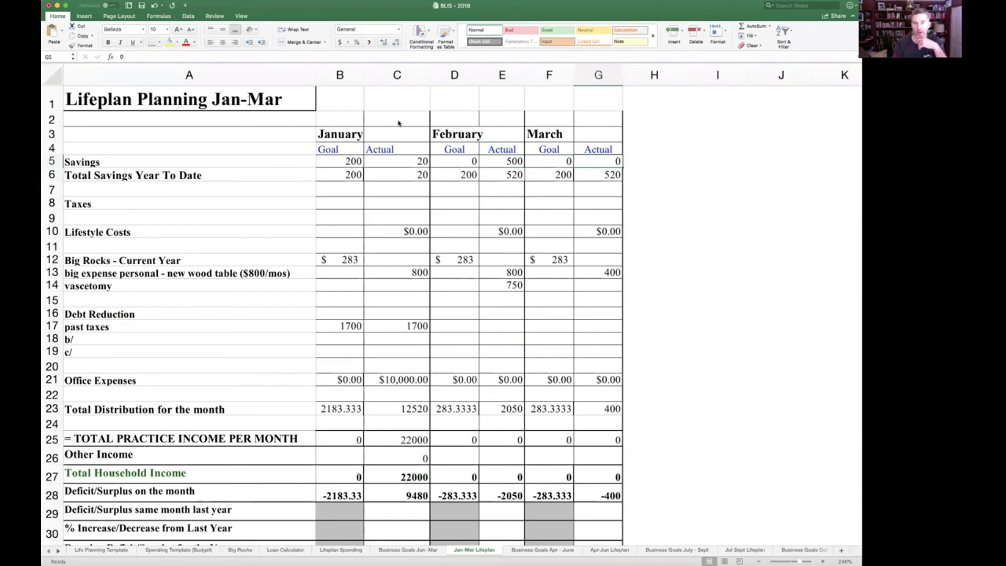
key("Down")
key("Up")
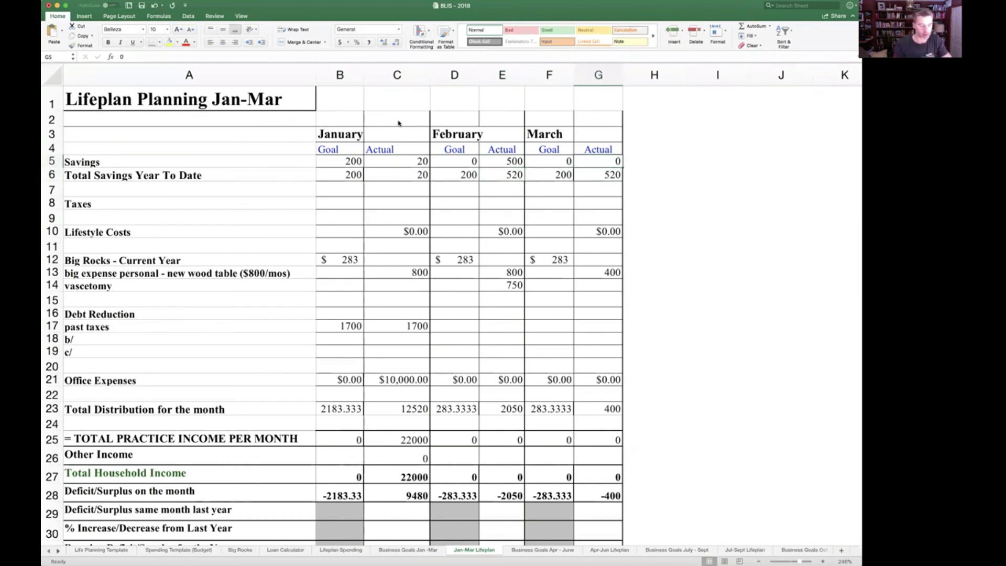
type("895")
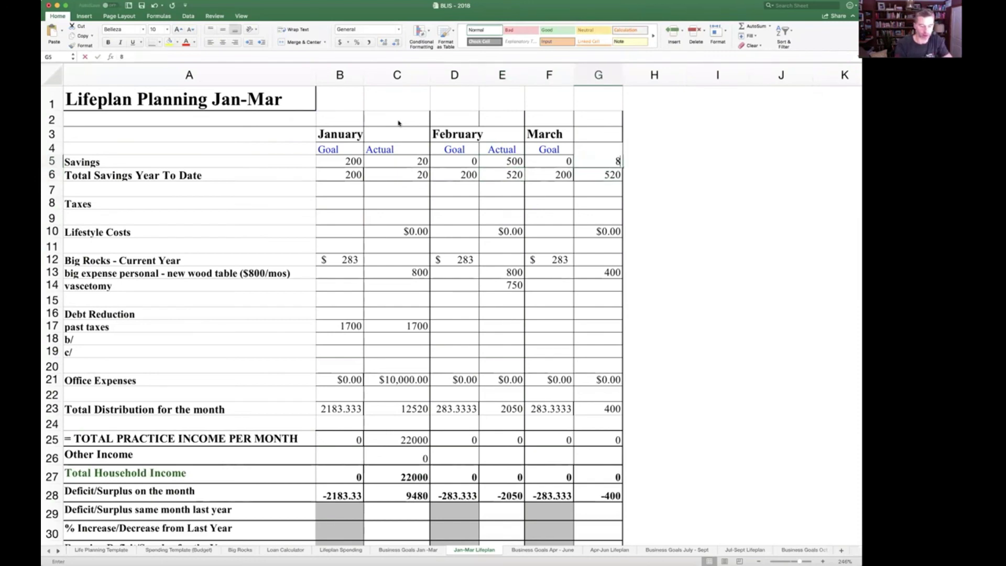
key("Return")
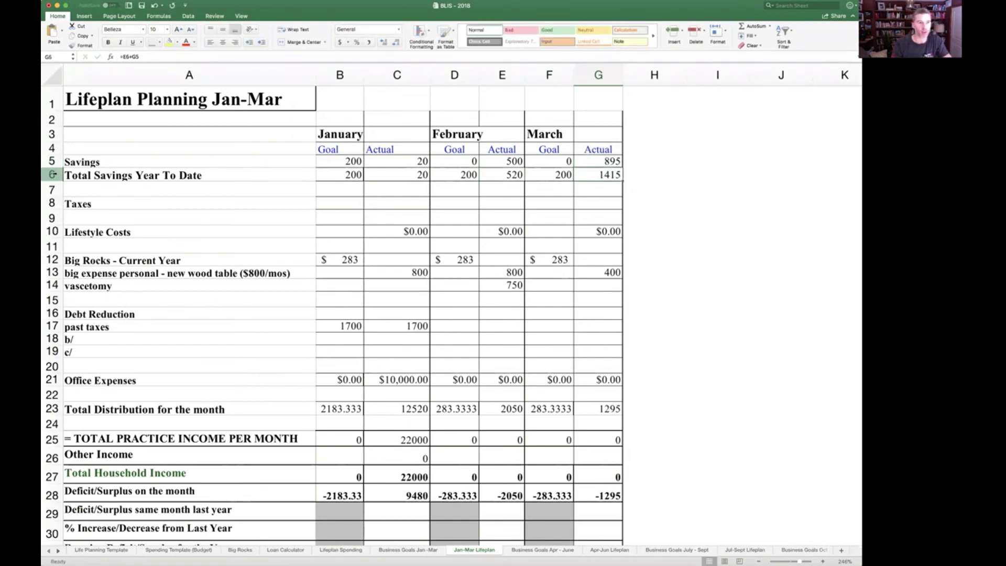
left_click(52, 174)
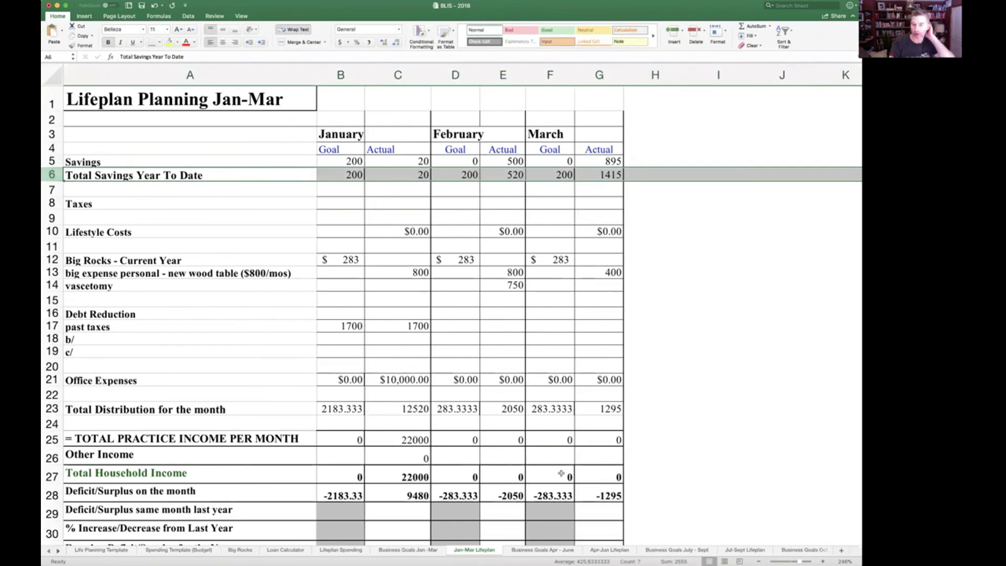
Step: Check the year-to-date savings in Jan-Mar Lifeplan against Apr-Jun Lifeplan and enter 200 as April's actual Savings in Apr-Jun Lifeplan
left_click(608, 549)
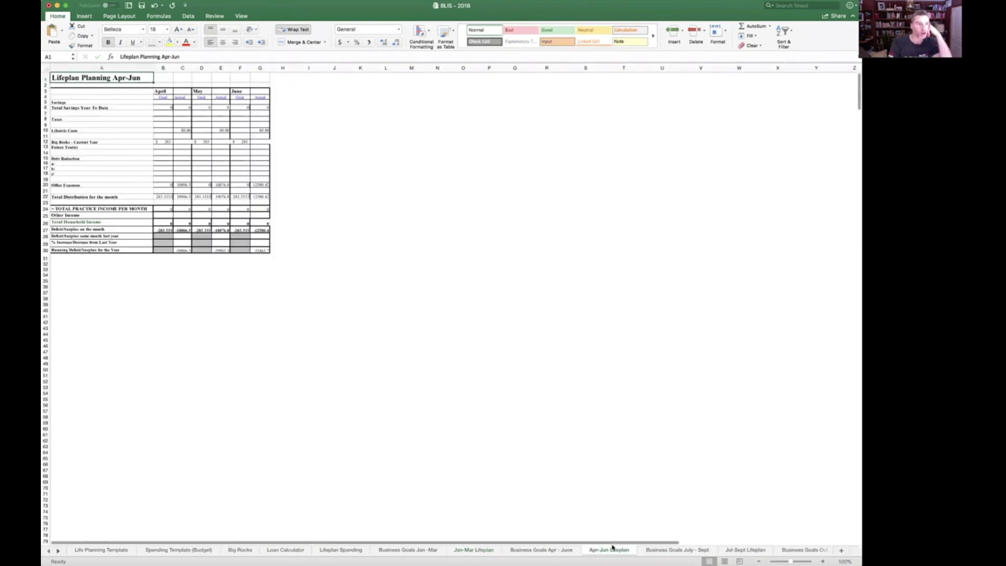
left_click(159, 108)
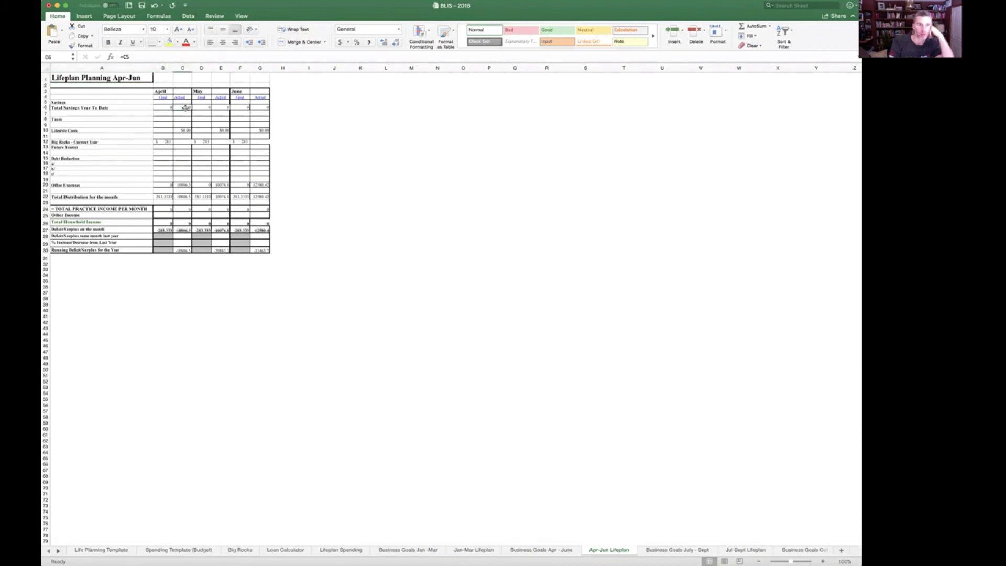
left_click(489, 551)
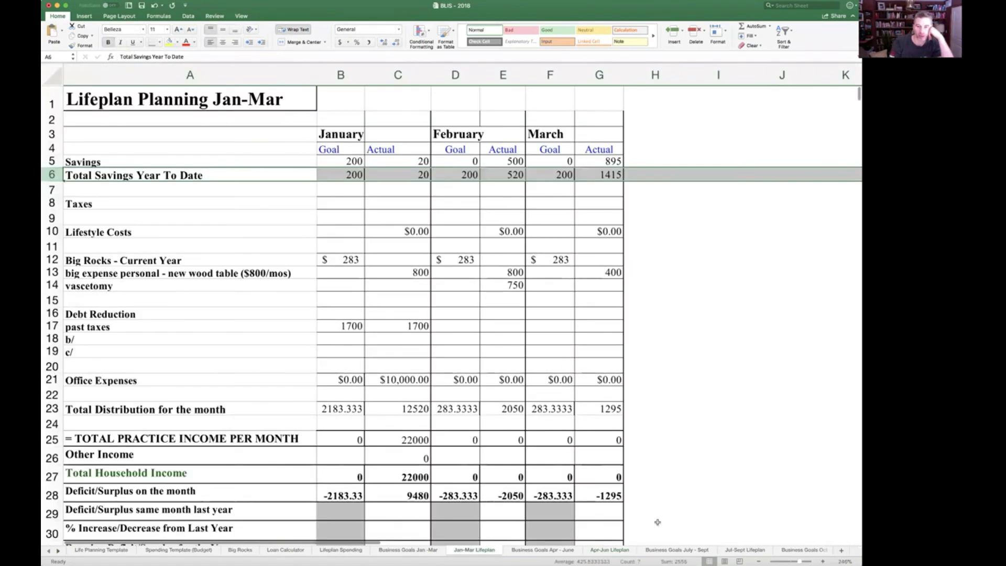
left_click(611, 550)
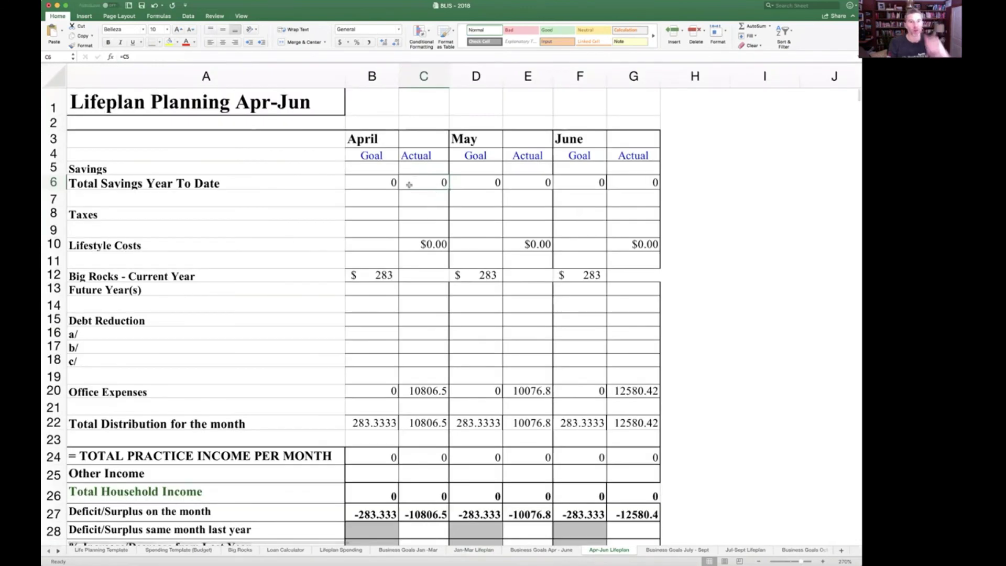
left_click(386, 183)
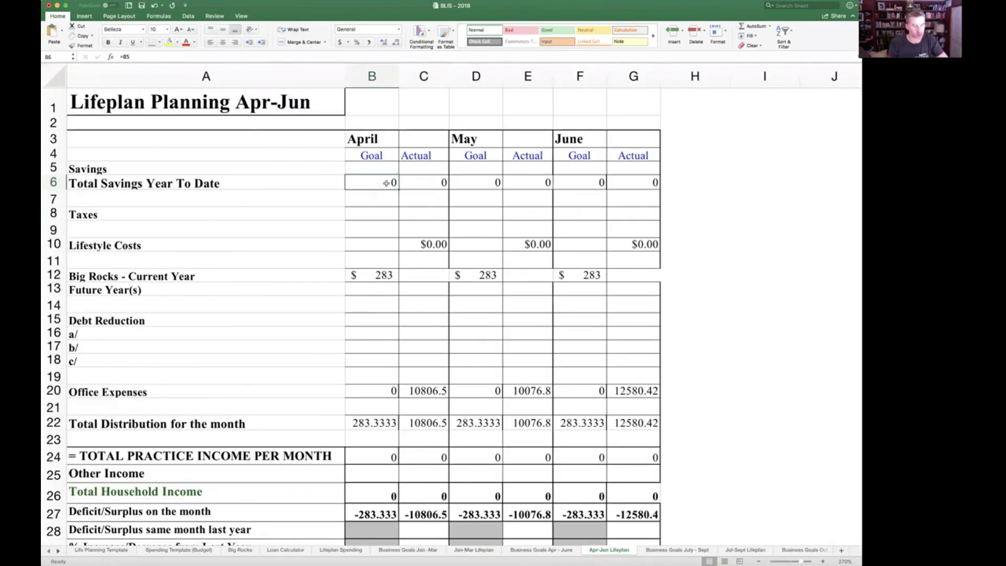
left_click(429, 181)
left_click(425, 171)
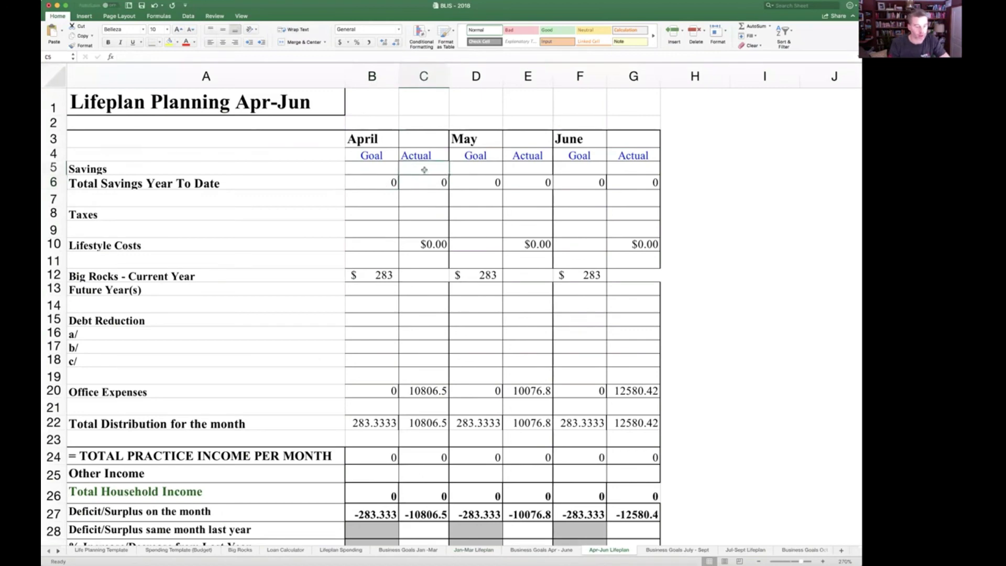
type("200")
key("Return")
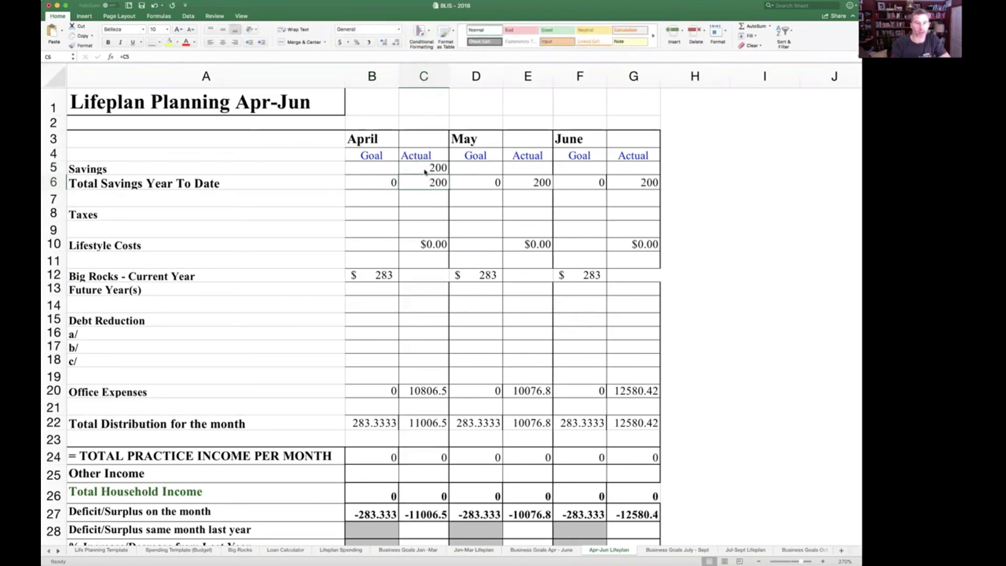
Step: Add +1450 to the formula for April's actual Total Savings Year To Date to carry over the previous quarter's savings
left_click(255, 56)
type("+1450")
key("Return")
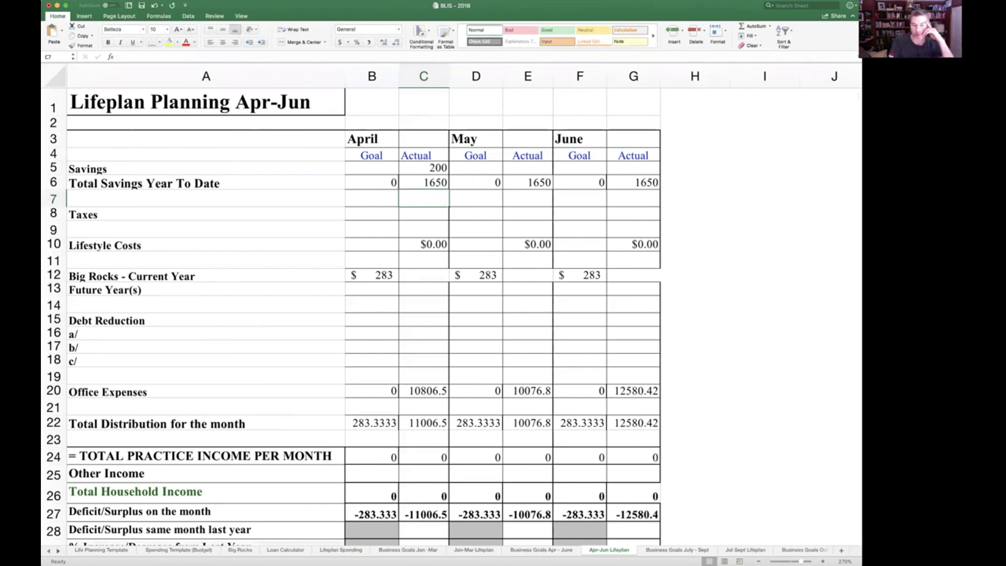
Step: Open the Business Goals Jan-Mar sheet to review the practice's monthly goals and actuals
left_click(544, 550)
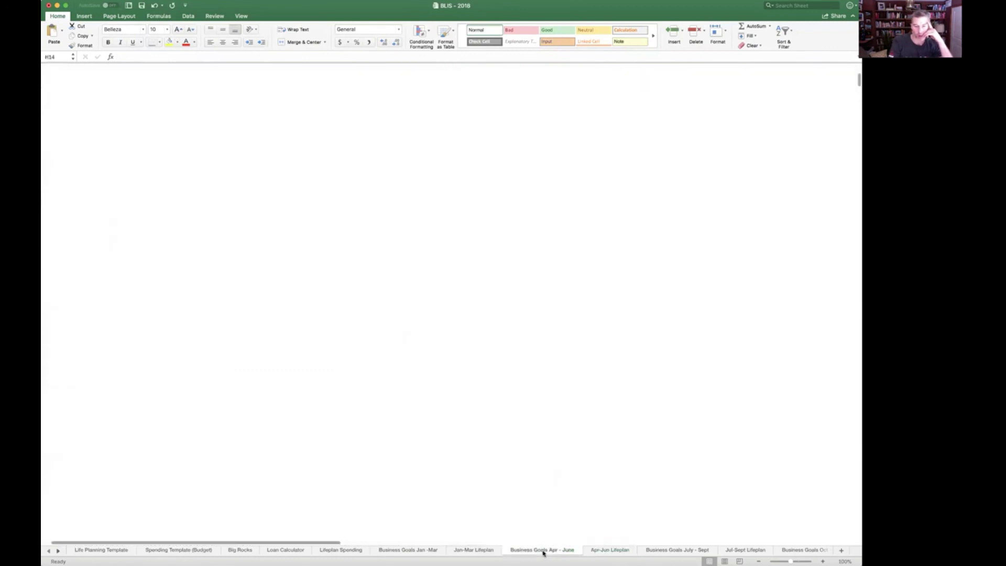
left_click(404, 551)
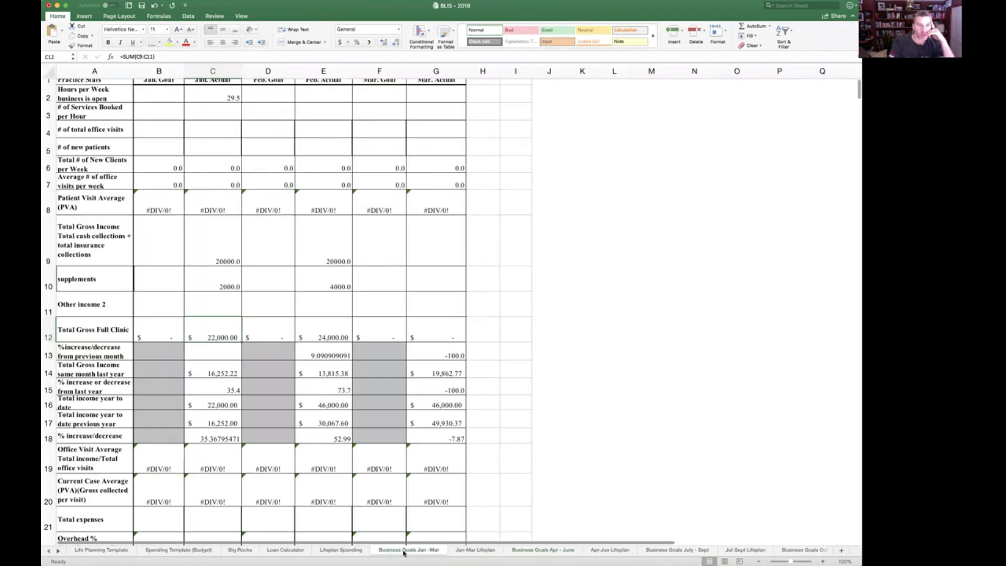